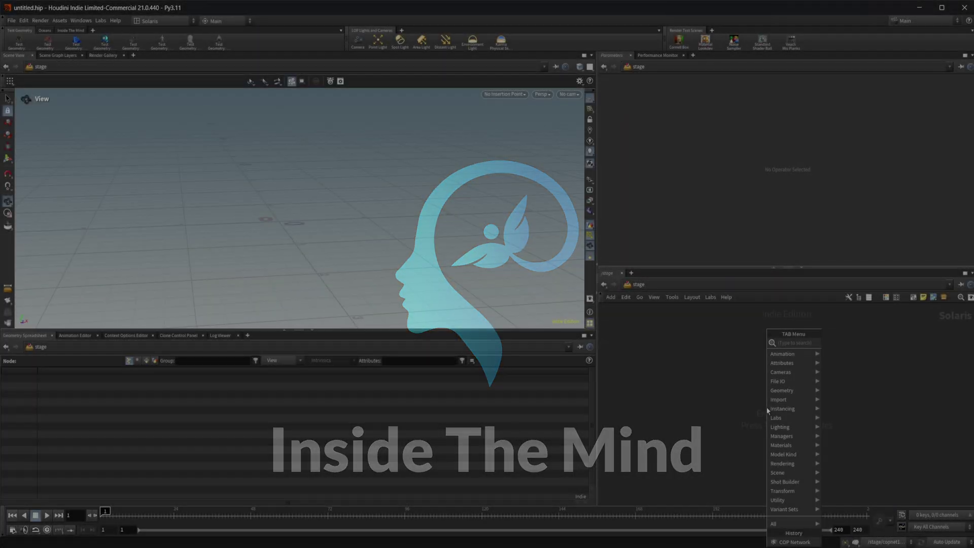
Add a COP network to the stage and go inside it
{"action": "type", "text": "cop"}
{"action": "key", "text": "Return"}
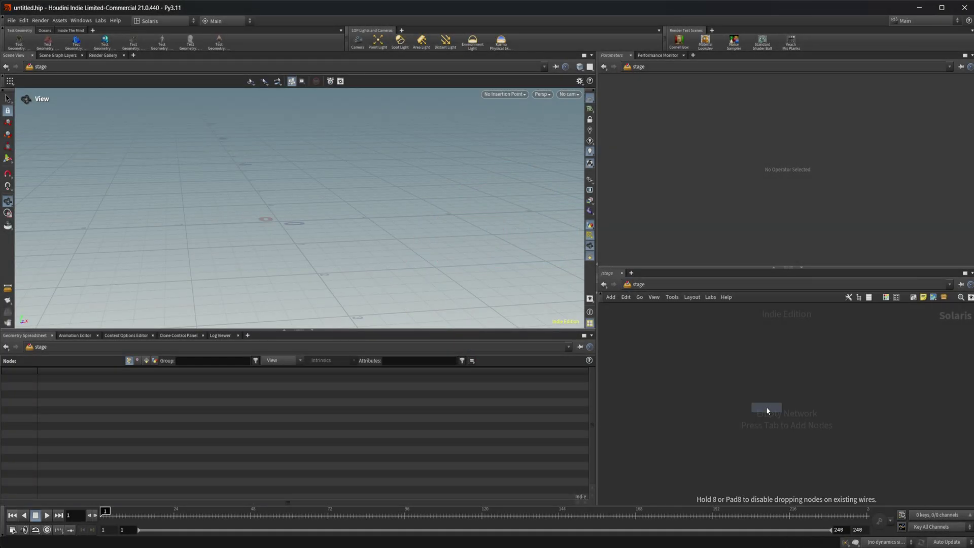
{"action": "left_click", "coordinate": [767, 406]}
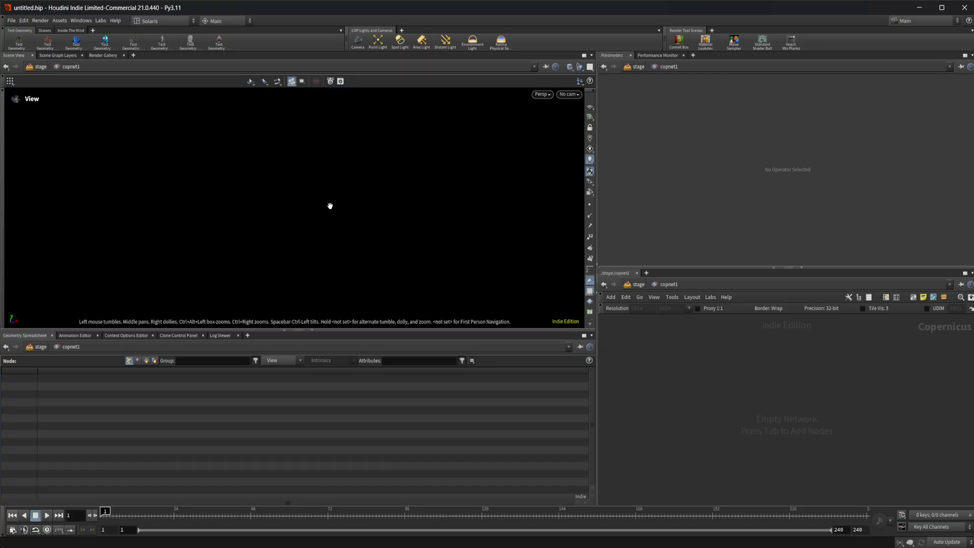
Check the viewport display options for the background color scheme and the grid
{"action": "key", "text": "d"}
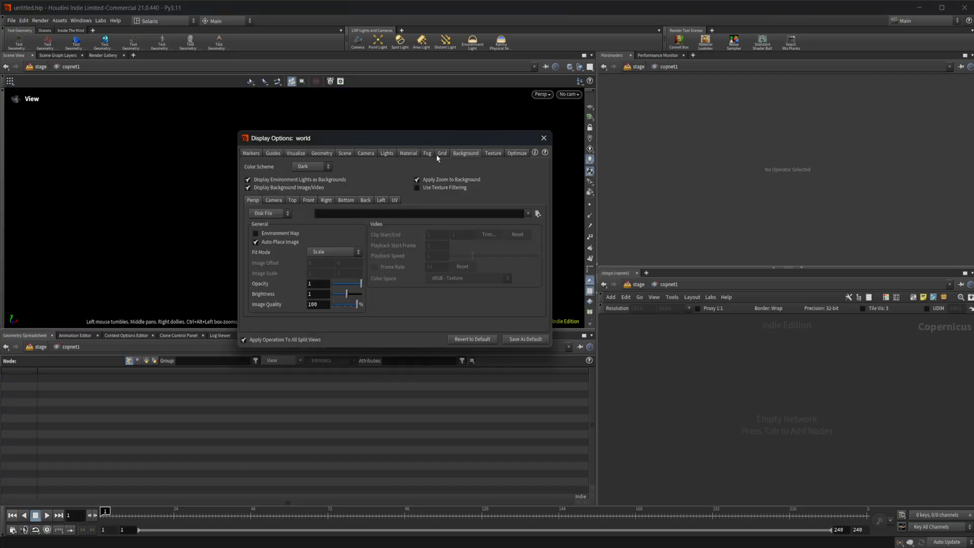
{"action": "left_click", "coordinate": [305, 169]}
{"action": "left_click", "coordinate": [441, 154]}
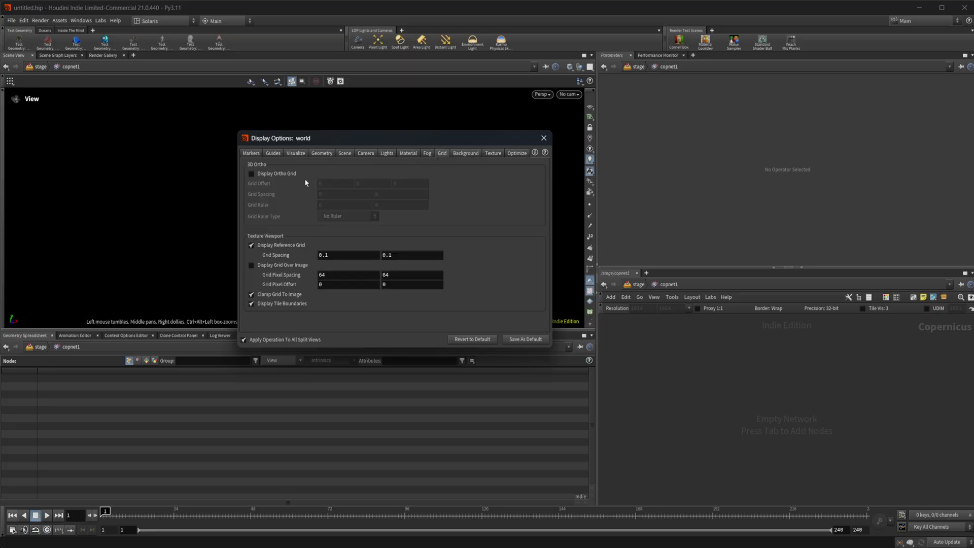
{"action": "left_click", "coordinate": [543, 138]}
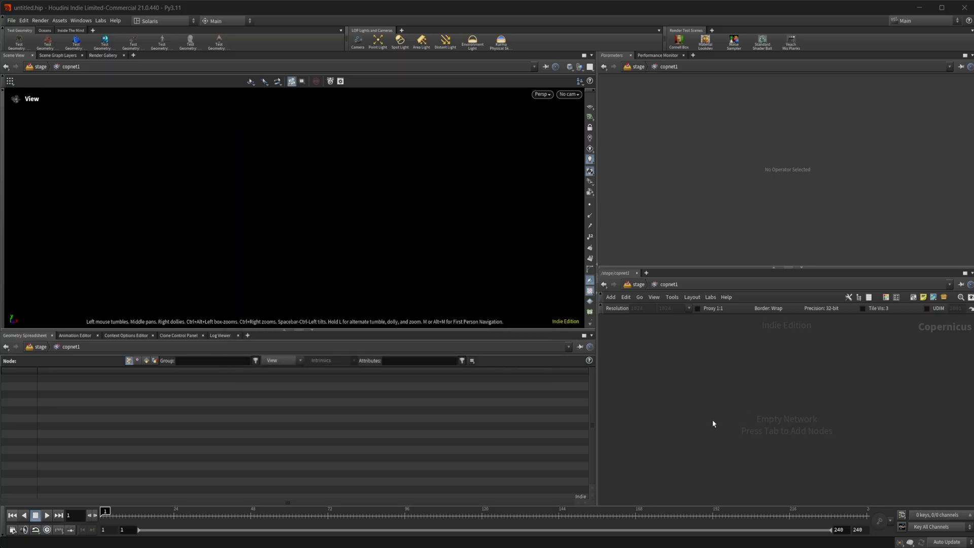
Add the Pyro Configure Billowy Smoke setup to the COP network
{"action": "key", "text": "Tab"}
{"action": "type", "text": "pyr"}
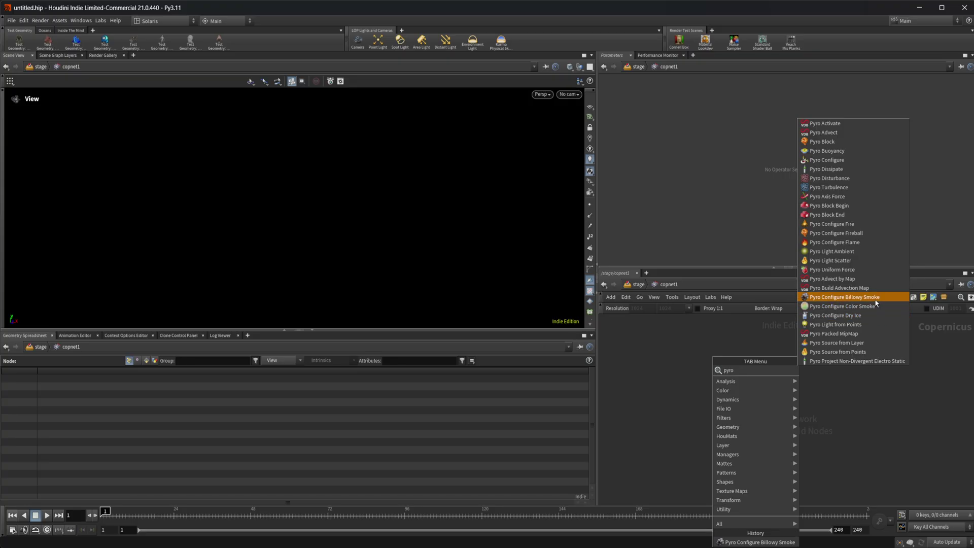
{"action": "left_click", "coordinate": [875, 300]}
{"action": "left_click", "coordinate": [711, 419]}
{"action": "key", "text": "h"}
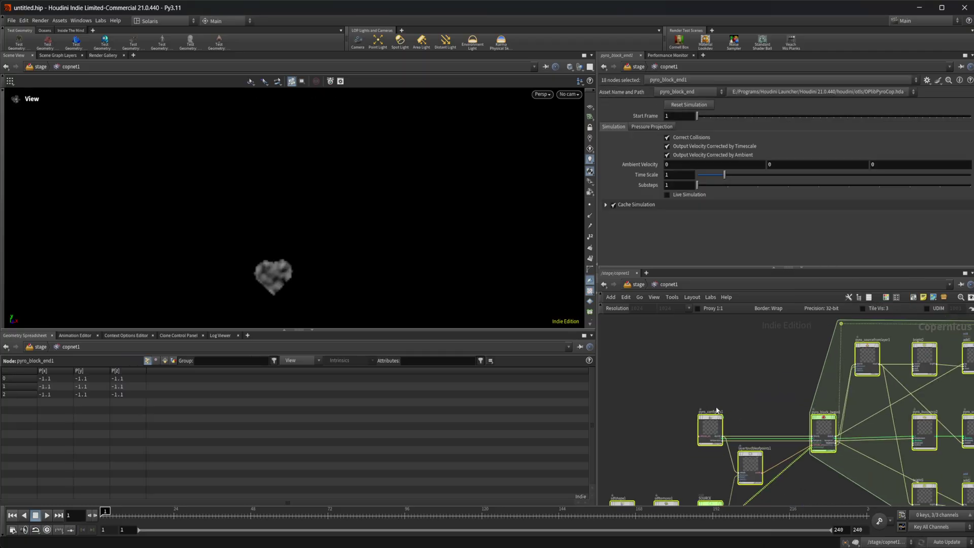
Examine the billowy smoke network from the source nodes through the pyro block to the rasterized volume output
{"action": "middle_click_drag", "start_coordinate": [703, 391], "coordinate": [739, 385]}
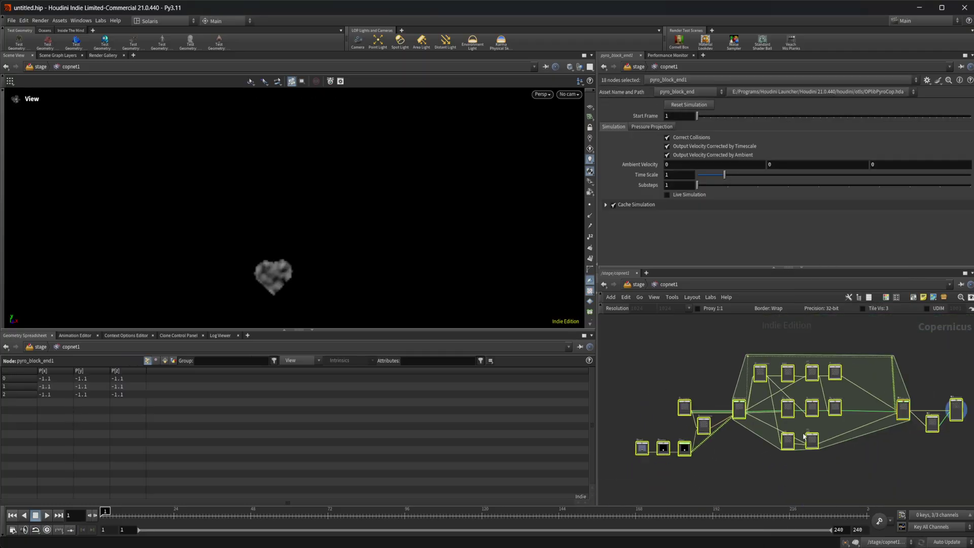
{"action": "scroll", "coordinate": [750, 453], "scroll_direction": "down", "scroll_amount": 2}
{"action": "scroll", "coordinate": [755, 453], "scroll_direction": "up", "scroll_amount": 2}
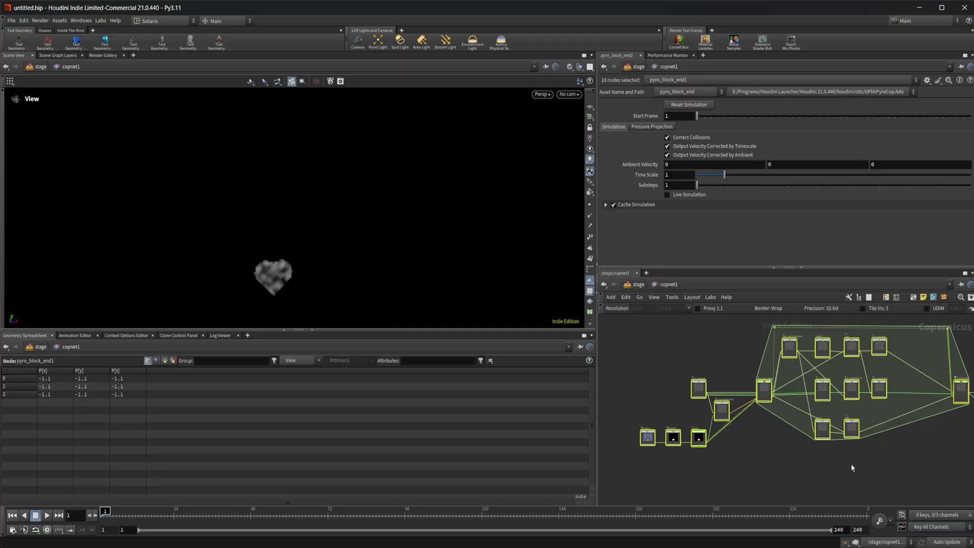
{"action": "left_click", "coordinate": [772, 443]}
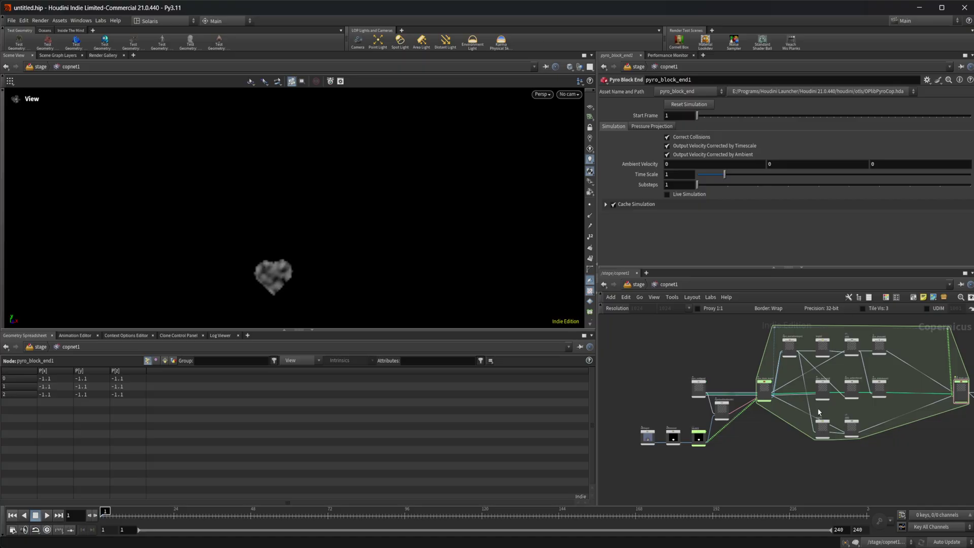
{"action": "scroll", "coordinate": [808, 404], "scroll_direction": "up", "scroll_amount": 2}
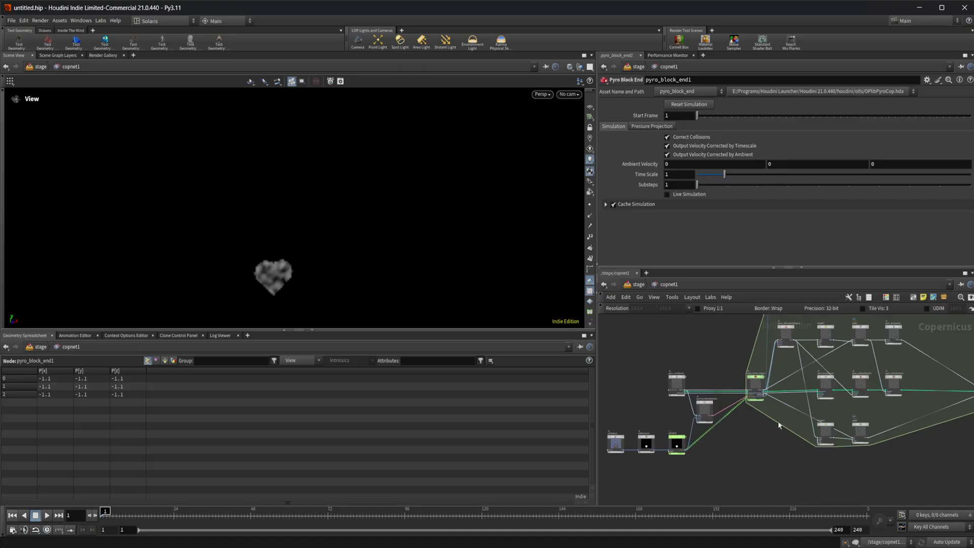
{"action": "middle_click_drag", "start_coordinate": [779, 425], "coordinate": [736, 430]}
{"action": "scroll", "coordinate": [840, 436], "scroll_direction": "down", "scroll_amount": 1}
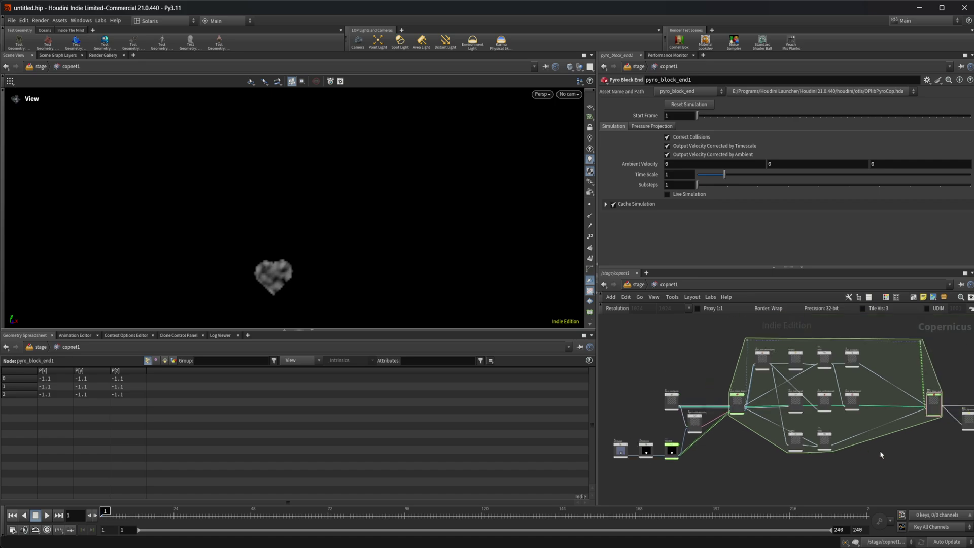
{"action": "middle_click_drag", "start_coordinate": [882, 453], "coordinate": [832, 446]}
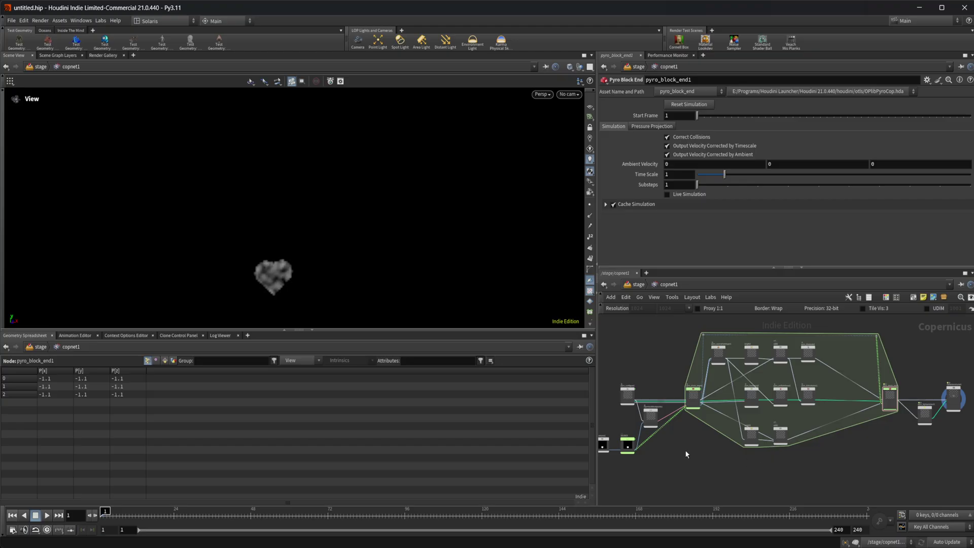
{"action": "scroll", "coordinate": [682, 445], "scroll_direction": "up", "scroll_amount": 1}
{"action": "scroll", "coordinate": [699, 366], "scroll_direction": "up", "scroll_amount": 2}
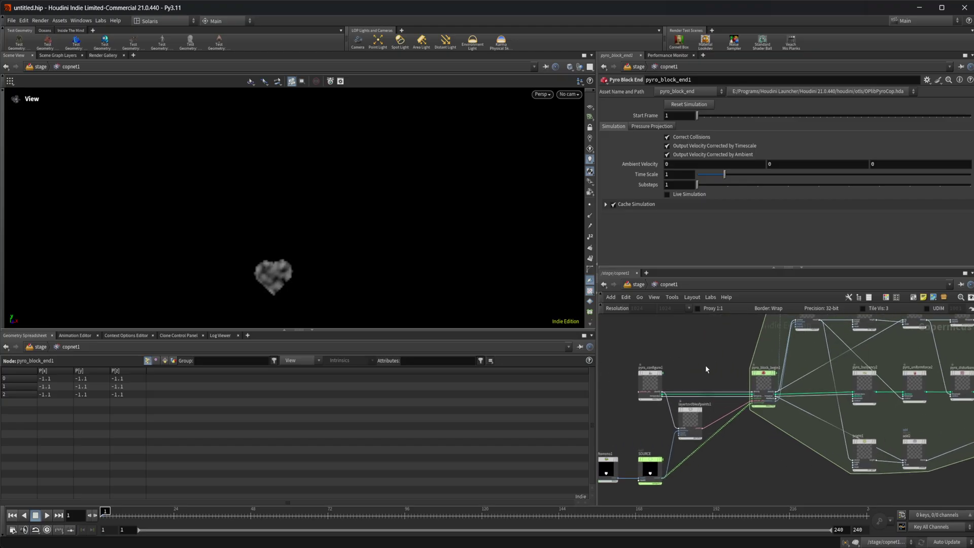
{"action": "middle_click_drag", "start_coordinate": [933, 417], "coordinate": [657, 404]}
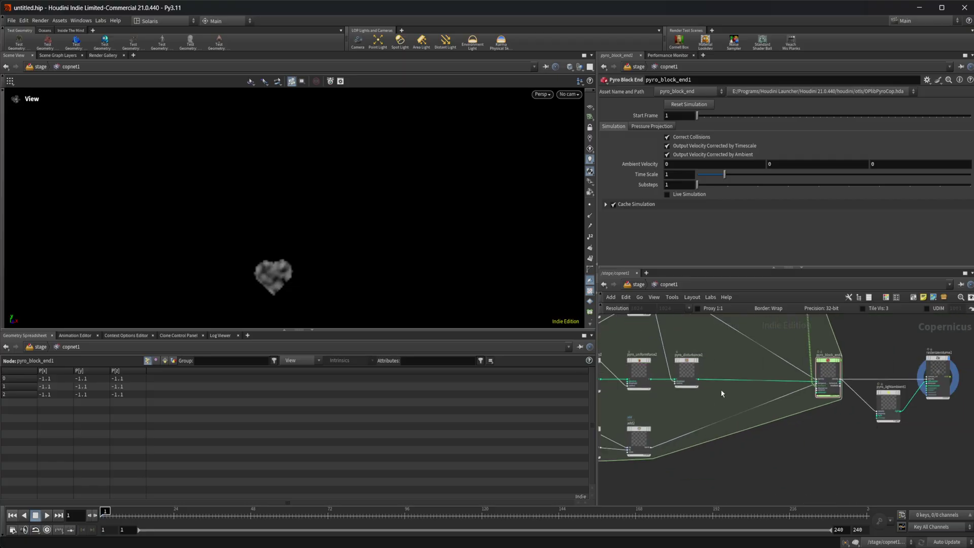
Play the smoke simulation to frame 94, then inspect the Pyro Block End and Rasterize Volume nodes while viewing the smoke from several angles
{"action": "left_click", "coordinate": [47, 515]}
{"action": "left_click", "coordinate": [36, 515]}
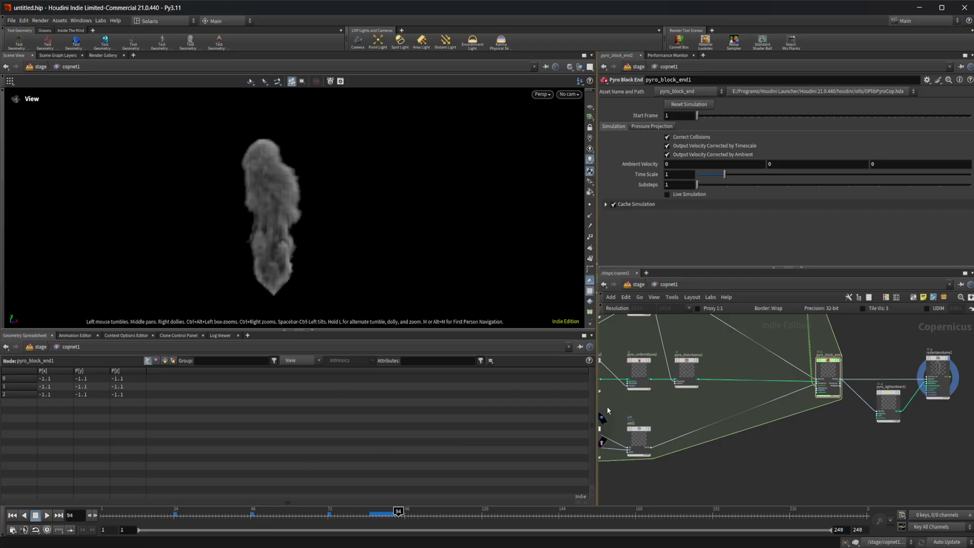
{"action": "scroll", "coordinate": [846, 444], "scroll_direction": "up", "scroll_amount": 1}
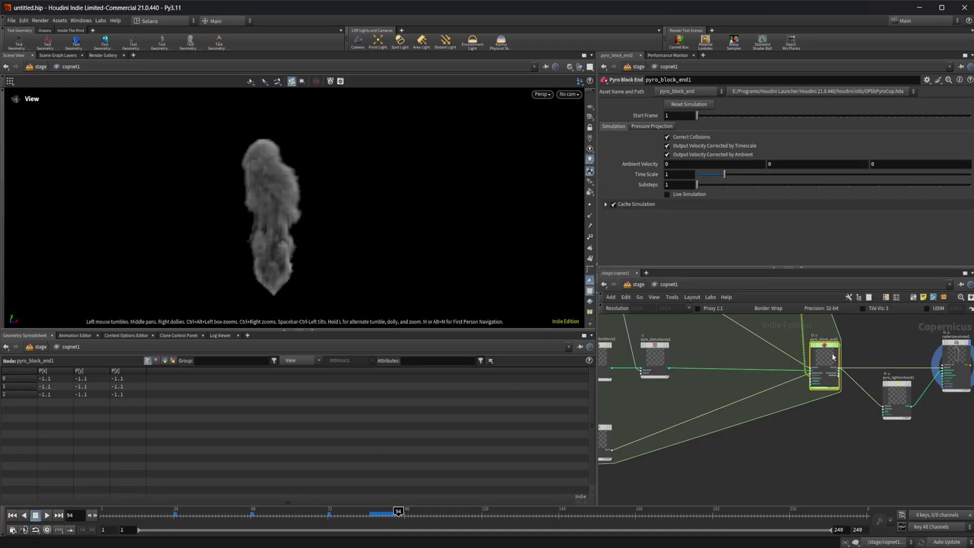
{"action": "left_click", "coordinate": [832, 361]}
{"action": "left_click_drag", "start_coordinate": [315, 224], "coordinate": [335, 202]}
{"action": "middle_click_drag", "start_coordinate": [948, 369], "coordinate": [907, 367]}
{"action": "left_click", "coordinate": [913, 361]}
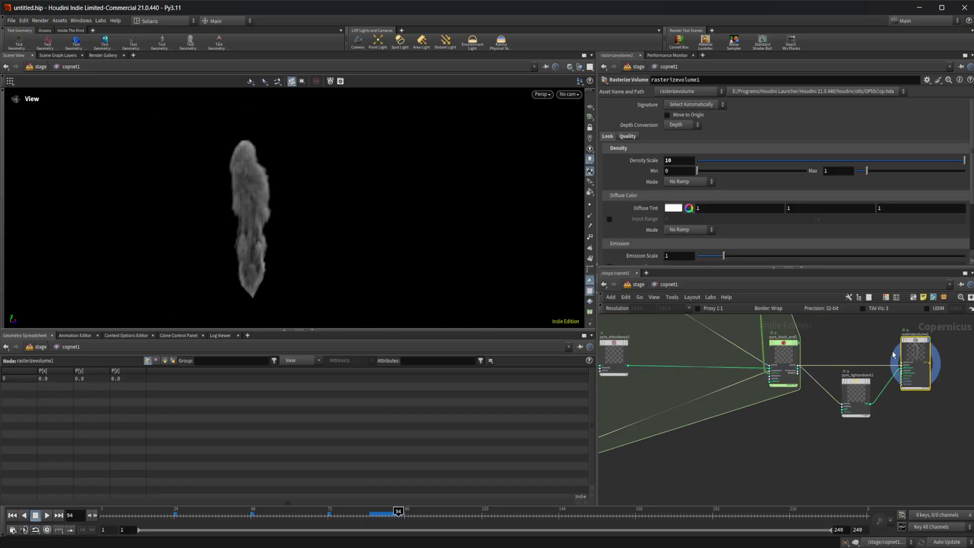
{"action": "left_click_drag", "start_coordinate": [330, 258], "coordinate": [275, 255]}
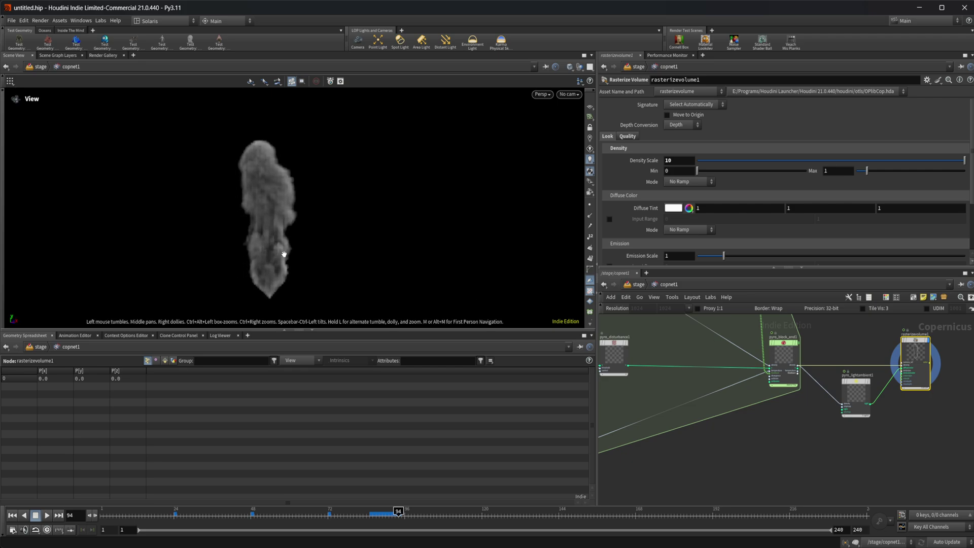
{"action": "mouse_move", "coordinate": [249, 224]}
{"action": "left_mouse_down"}
{"action": "mouse_move", "coordinate": [362, 223]}
{"action": "mouse_move", "coordinate": [255, 226]}
{"action": "left_mouse_up"}
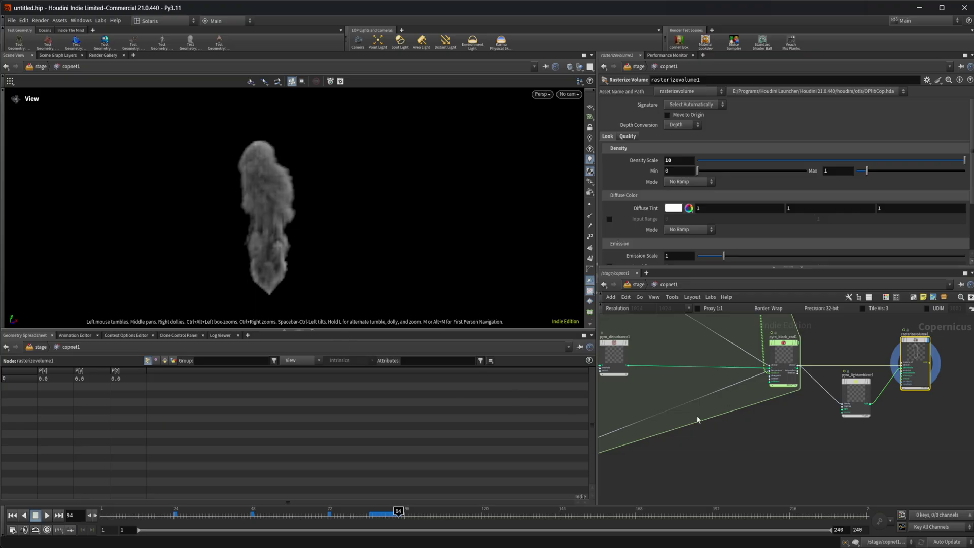
Return to frame 1 and set the Pyro Configure node's resolution to 300, keeping Divisions on Resolution
{"action": "left_click", "coordinate": [17, 515]}
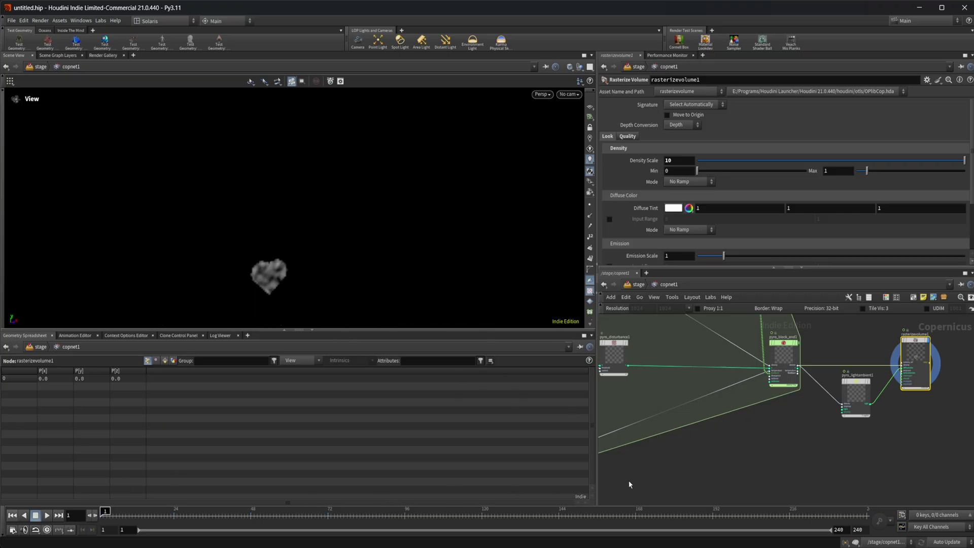
{"action": "scroll", "coordinate": [635, 480], "scroll_direction": "down", "scroll_amount": 3}
{"action": "scroll", "coordinate": [761, 432], "scroll_direction": "up", "scroll_amount": 3}
{"action": "scroll", "coordinate": [665, 401], "scroll_direction": "up", "scroll_amount": 3}
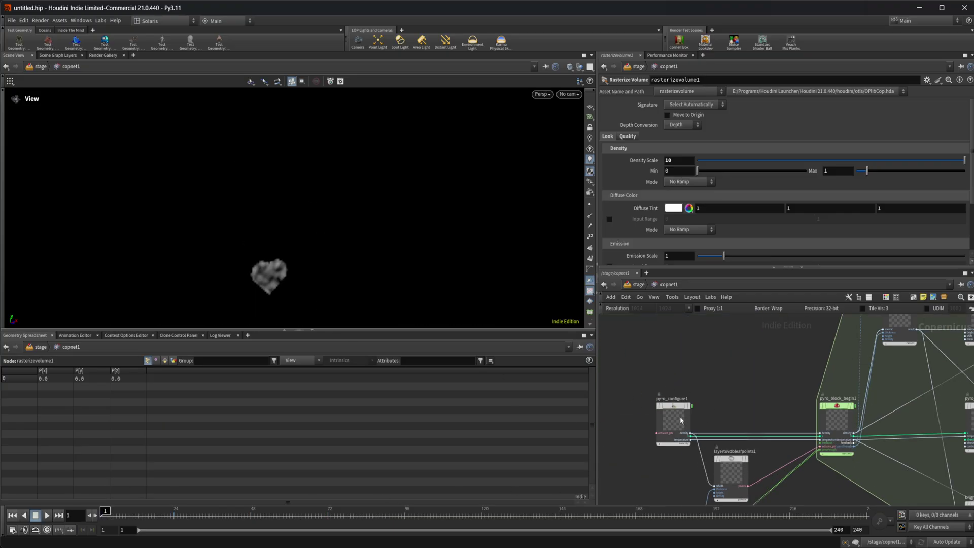
{"action": "left_click", "coordinate": [678, 416]}
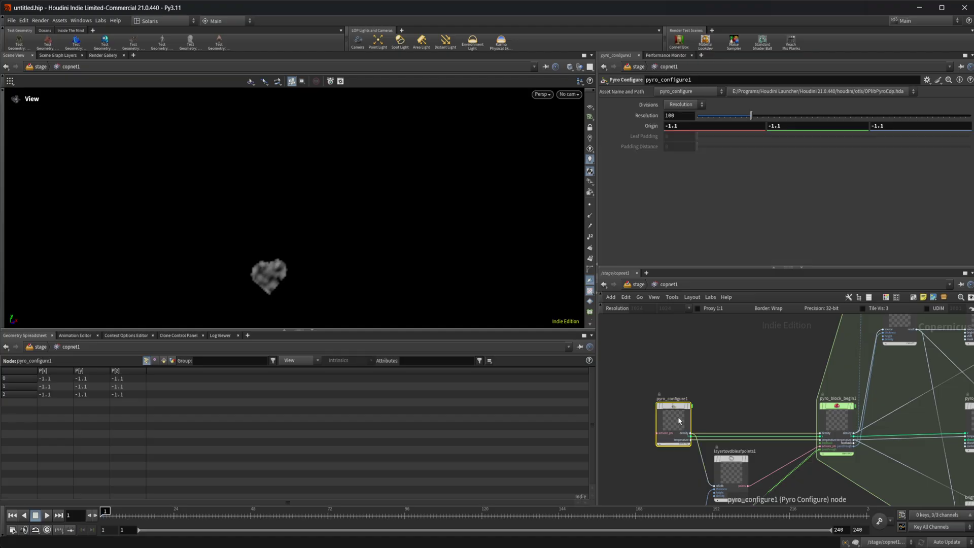
{"action": "left_click", "coordinate": [684, 106]}
{"action": "left_click", "coordinate": [689, 113]}
{"action": "left_click", "coordinate": [684, 105]}
{"action": "left_click", "coordinate": [688, 124]}
{"action": "double_click", "coordinate": [680, 116]}
{"action": "type", "text": "300"}
{"action": "key", "text": "Return"}
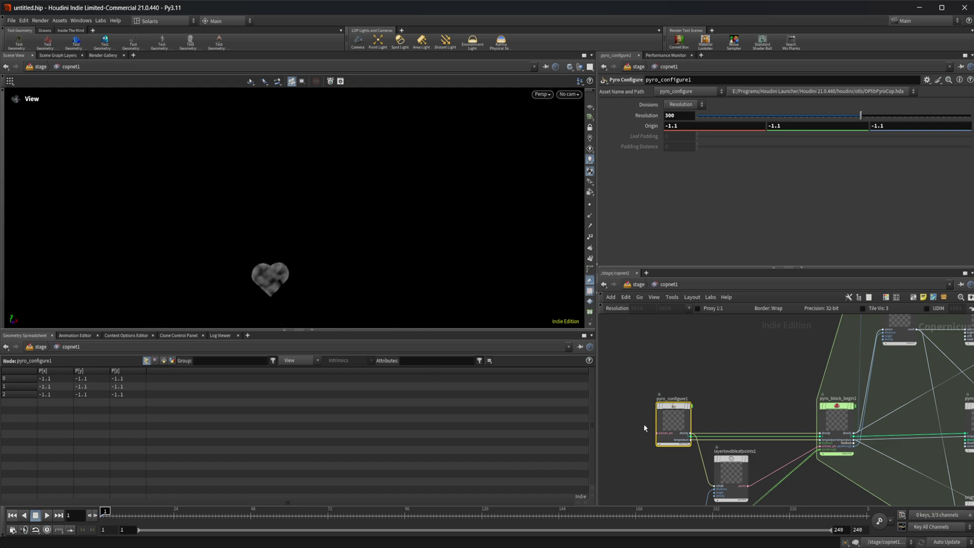
Play the higher-resolution simulation to frame 94 and view the smoke detail up close
{"action": "left_click", "coordinate": [45, 517]}
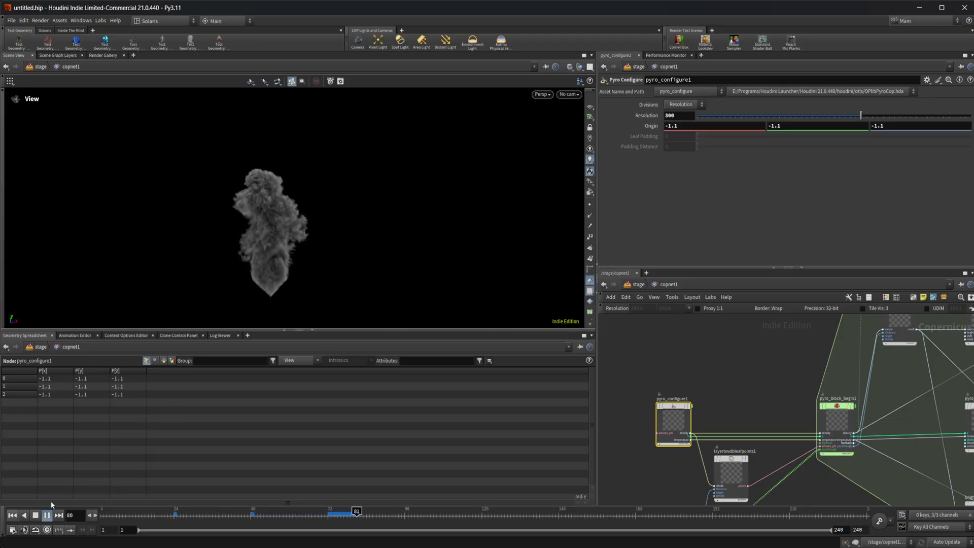
{"action": "left_click", "coordinate": [35, 515]}
{"action": "scroll", "coordinate": [305, 185], "scroll_direction": "up", "scroll_amount": 3}
{"action": "scroll", "coordinate": [304, 199], "scroll_direction": "up", "scroll_amount": 3}
Try a density scale of 1 on the Rasterize Volume node
{"action": "scroll", "coordinate": [874, 394], "scroll_direction": "down", "scroll_amount": 5}
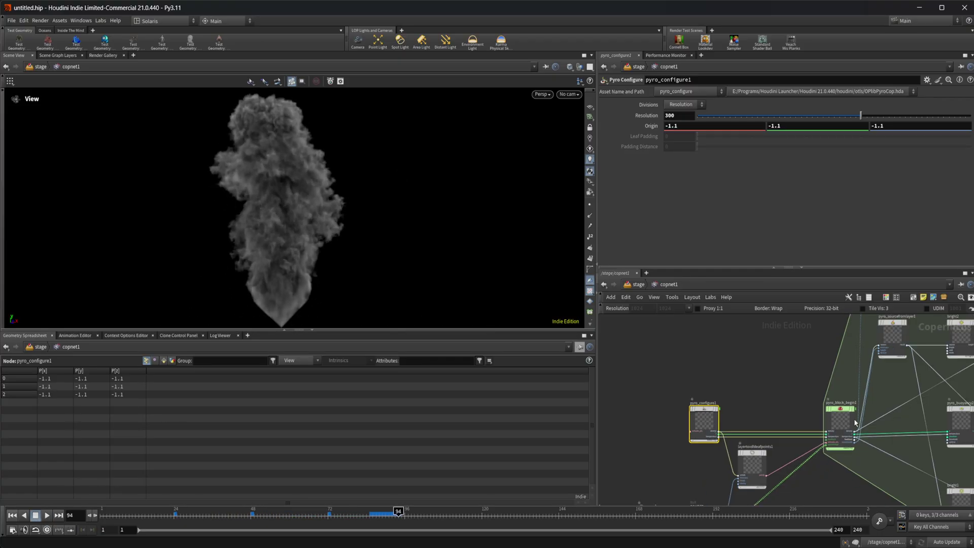
{"action": "scroll", "coordinate": [775, 372], "scroll_direction": "up", "scroll_amount": 4}
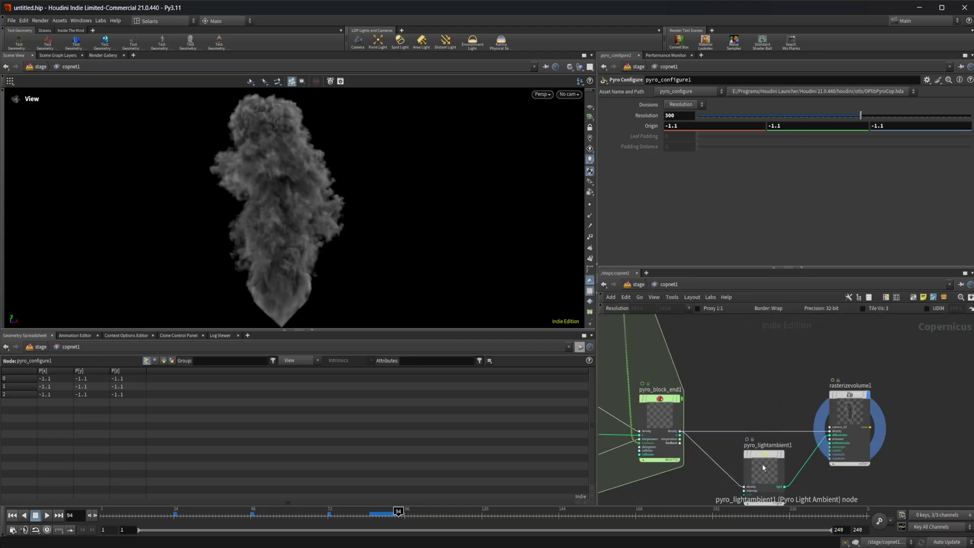
{"action": "left_click", "coordinate": [844, 413]}
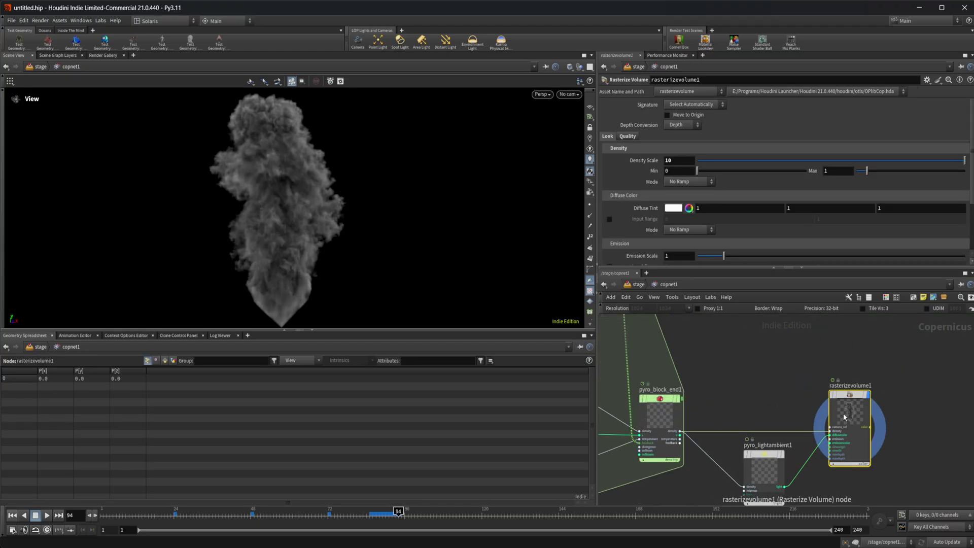
{"action": "scroll", "coordinate": [640, 173], "scroll_direction": "down", "scroll_amount": 1}
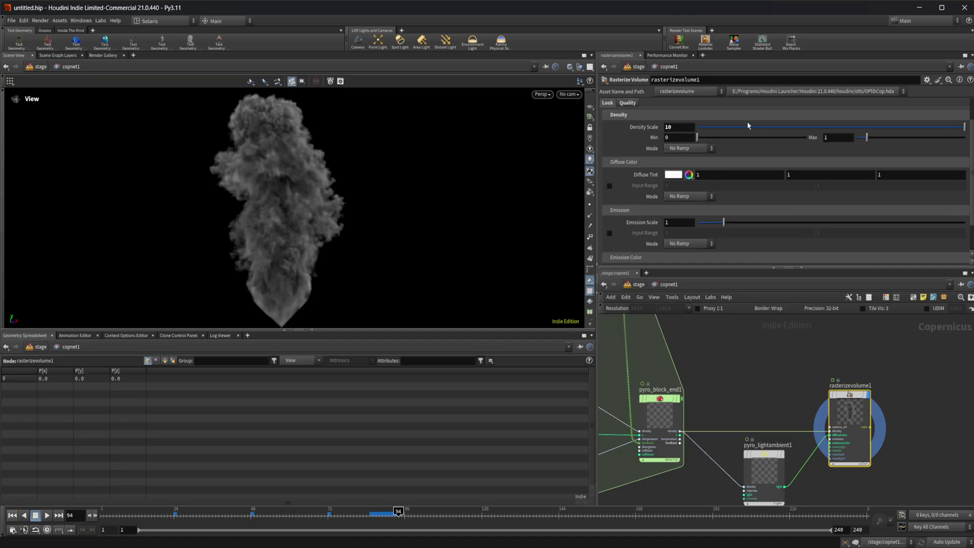
{"action": "double_click", "coordinate": [685, 132]}
{"action": "type", "text": "1"}
{"action": "key", "text": "Return"}
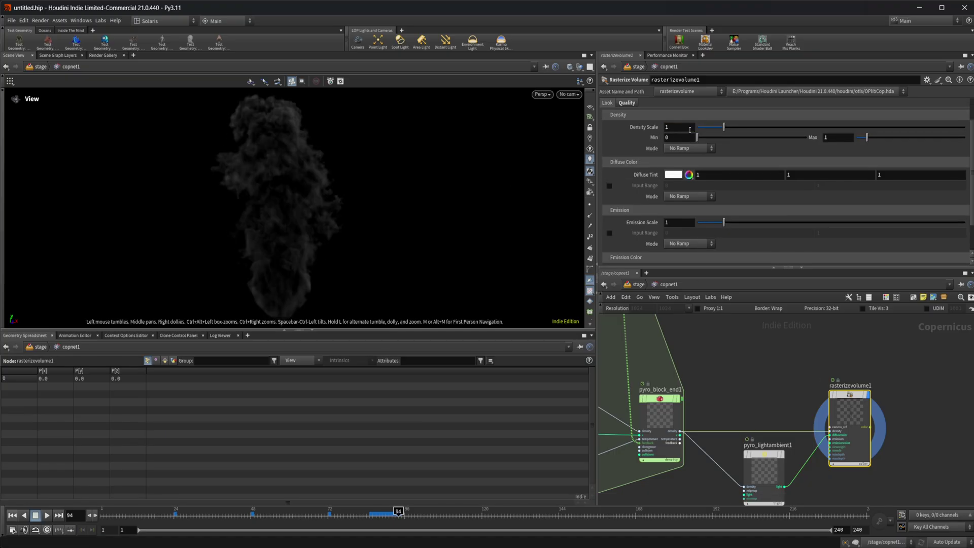
Try a density scale of 110 on the Rasterize Volume node and set it back to 10
{"action": "left_click", "coordinate": [686, 127]}
{"action": "type", "text": "10"}
{"action": "key", "text": "Return"}
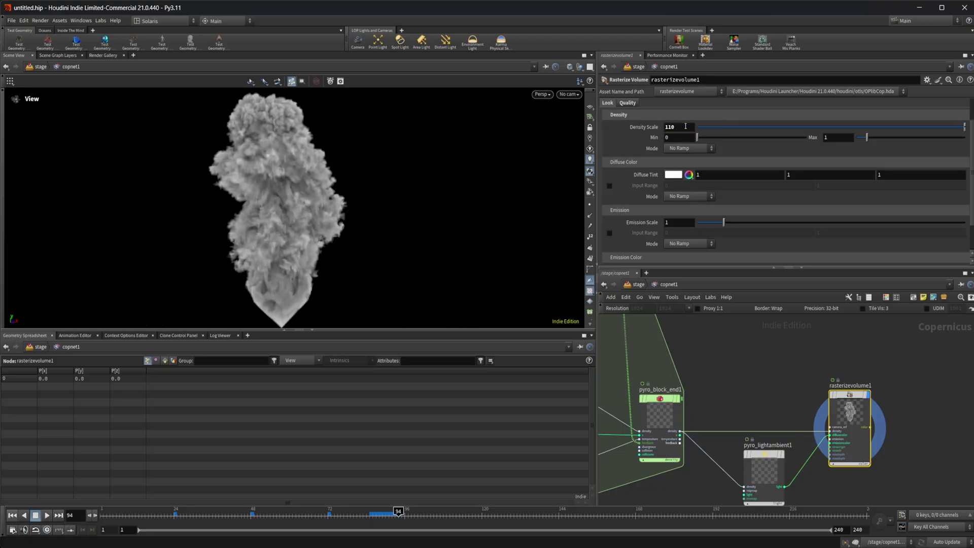
{"action": "left_click", "coordinate": [685, 127]}
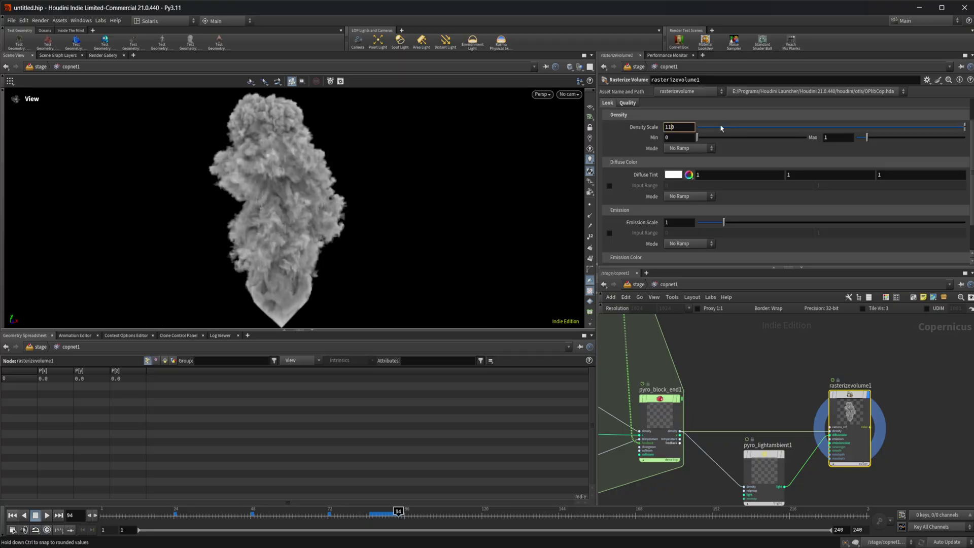
{"action": "key", "text": "Return"}
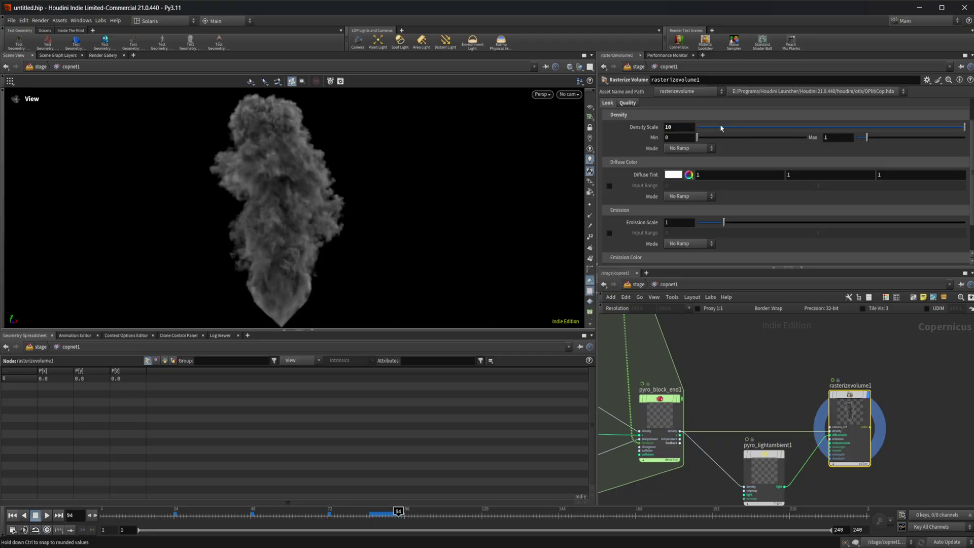
Set the density scale of the Pyro Light Ambient node to 10
{"action": "left_click", "coordinate": [773, 474]}
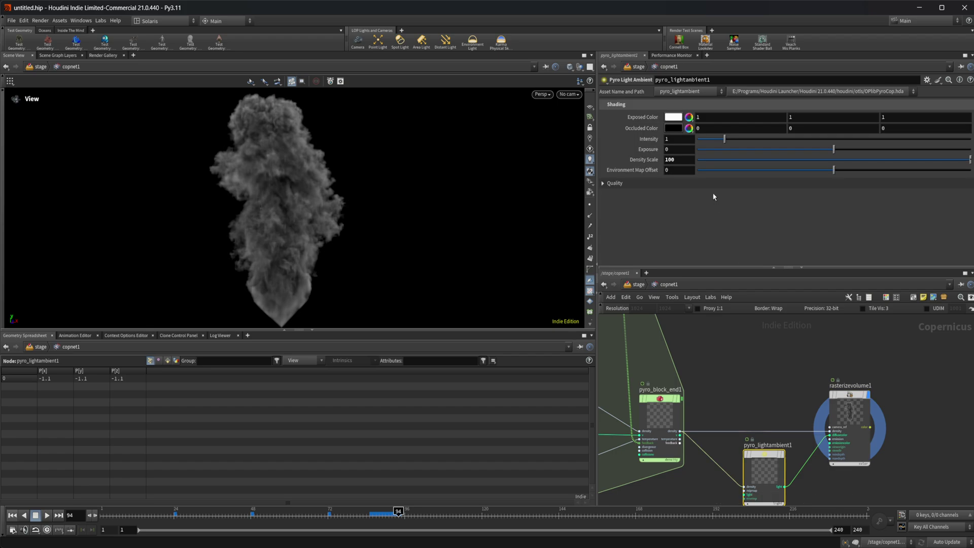
{"action": "left_click", "coordinate": [679, 160]}
{"action": "key", "text": "BackSpace"}
{"action": "key", "text": "Return"}
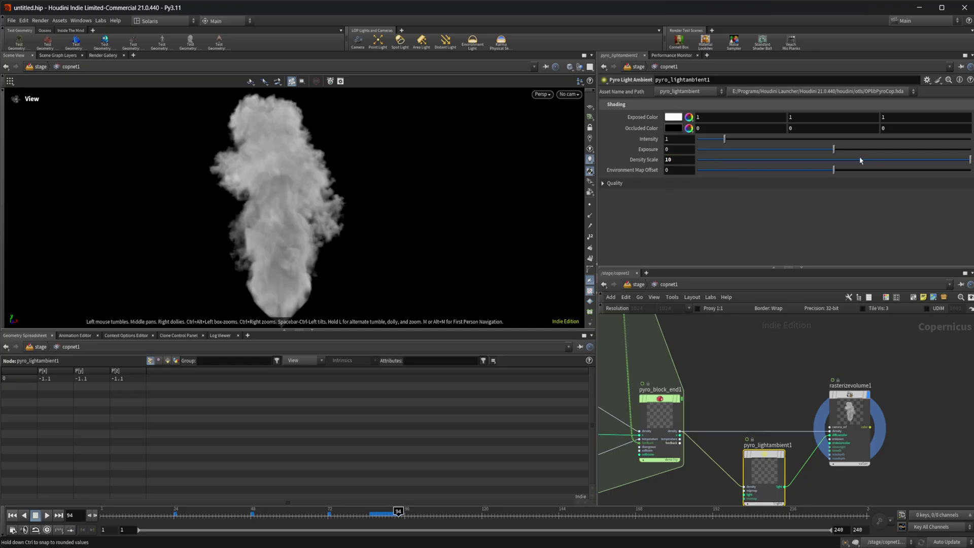
Set the density scale of the Pyro Light Ambient node to 100
{"action": "left_click", "coordinate": [686, 161]}
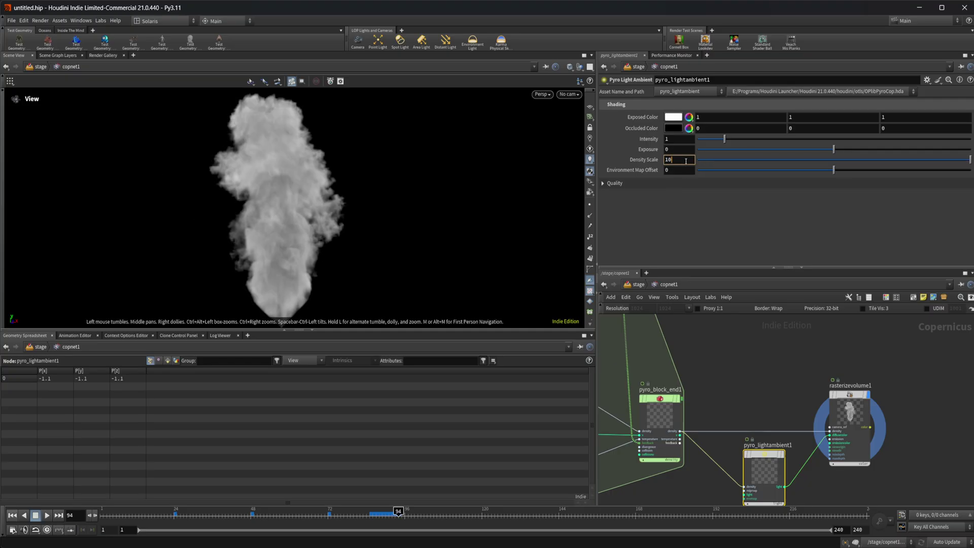
{"action": "type", "text": "0"}
{"action": "key", "text": "Return"}
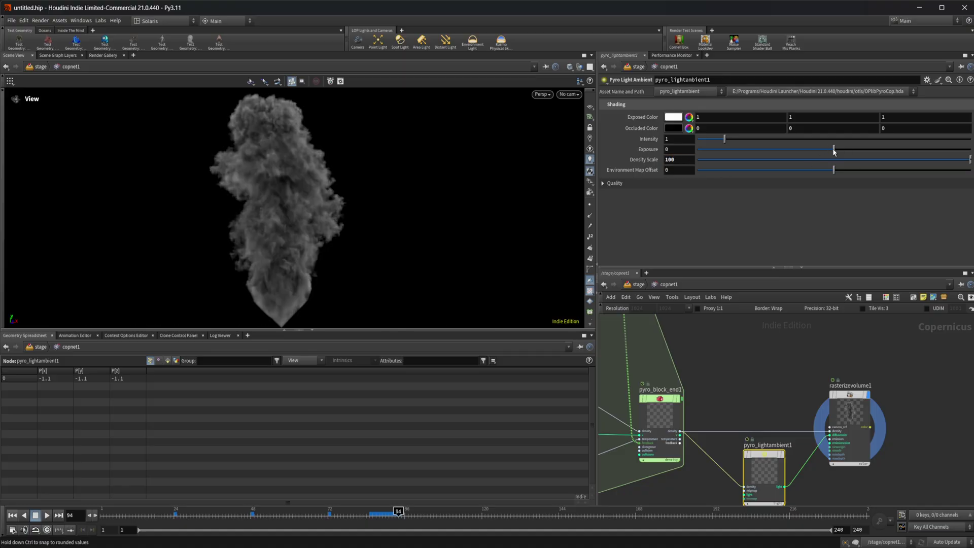
Try exposure 1.02, intensity 1.3 and a pale yellow exposed color on the Pyro Light Ambient node, and restore their defaults
{"action": "left_click_drag", "start_coordinate": [834, 151], "coordinate": [847, 150]}
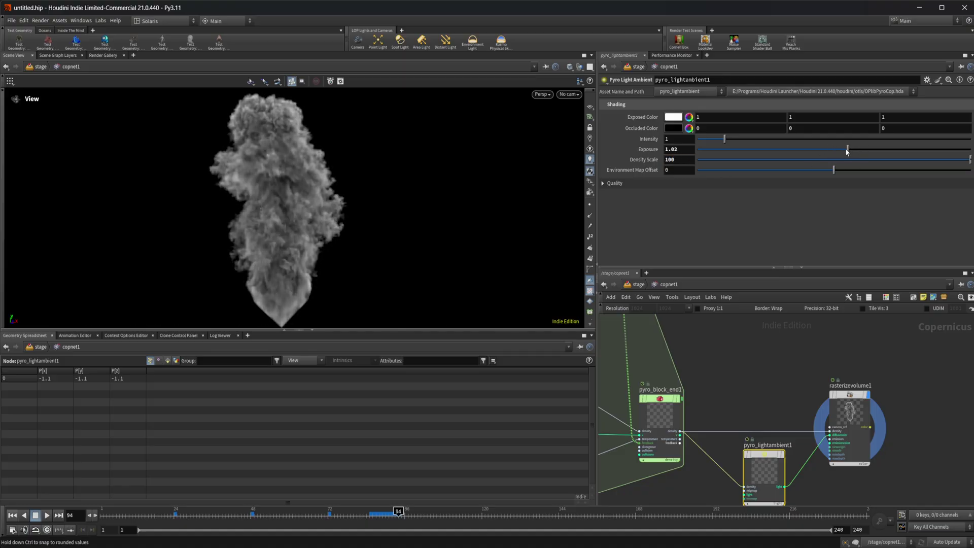
{"action": "mouse_move", "coordinate": [727, 141]}
{"action": "left_mouse_down"}
{"action": "mouse_move", "coordinate": [757, 143]}
{"action": "mouse_move", "coordinate": [733, 141]}
{"action": "left_mouse_up"}
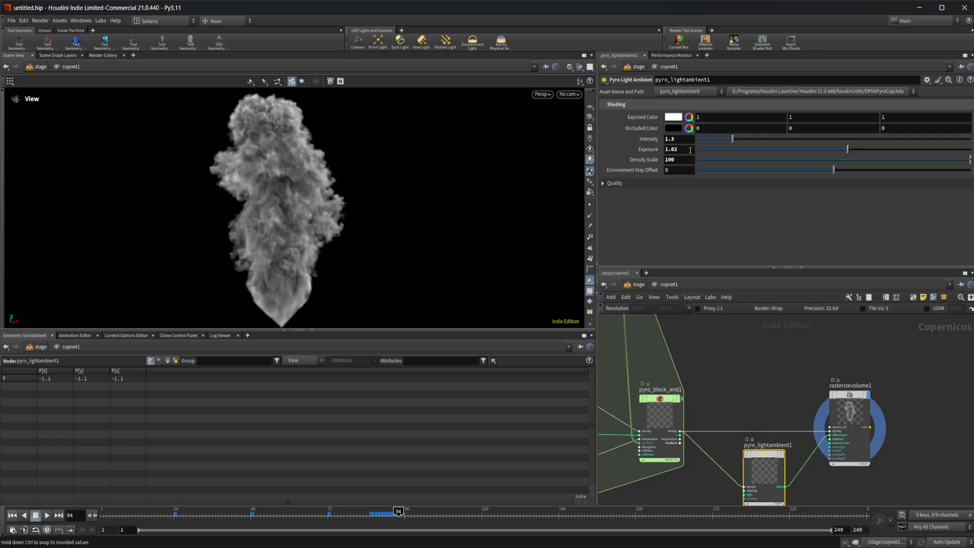
{"action": "left_click", "coordinate": [673, 117]}
{"action": "mouse_move", "coordinate": [591, 109]}
{"action": "left_mouse_down"}
{"action": "mouse_move", "coordinate": [588, 94]}
{"action": "mouse_move", "coordinate": [598, 107]}
{"action": "left_mouse_up"}
{"action": "left_click", "coordinate": [795, 25]}
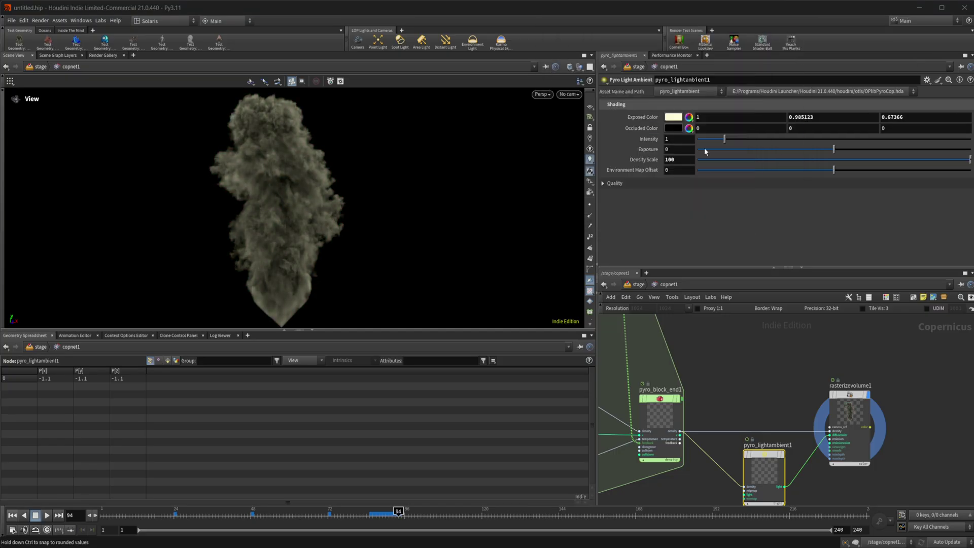
{"action": "middle_click", "coordinate": [650, 117], "text": "ctrl"}
Add a Ramp RGB node and connect its output to the envmap input of pyro_lightambient1
{"action": "scroll", "coordinate": [702, 481], "scroll_direction": "up", "scroll_amount": 4}
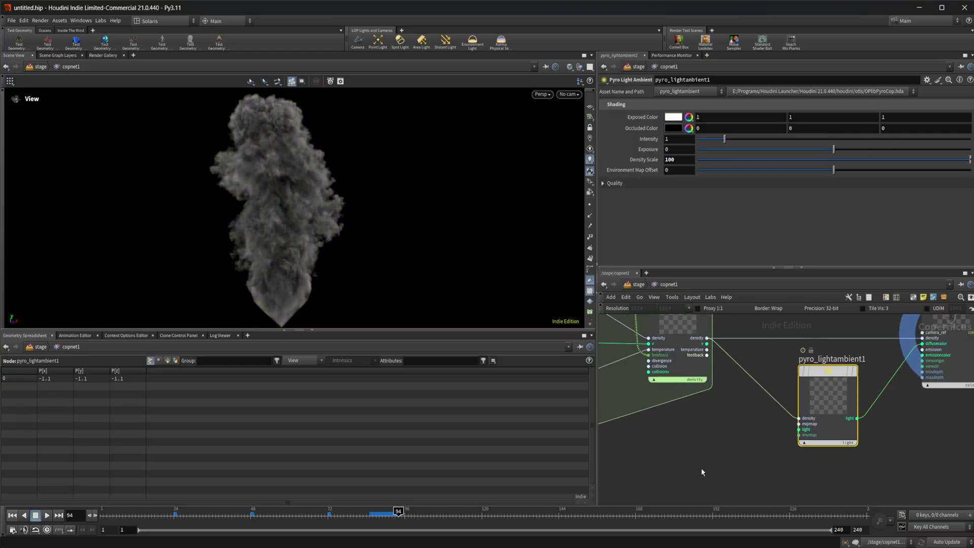
{"action": "key", "text": "Tab"}
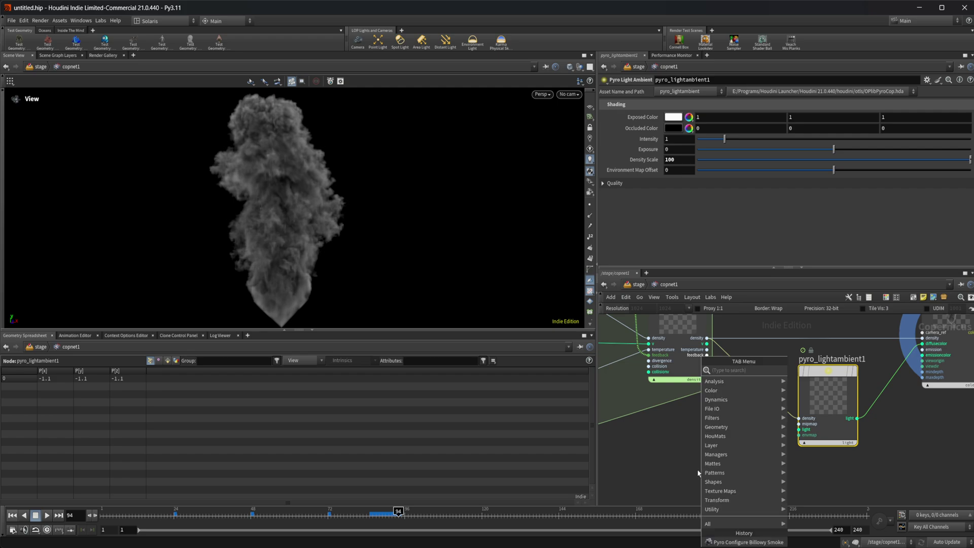
{"action": "type", "text": "ram"}
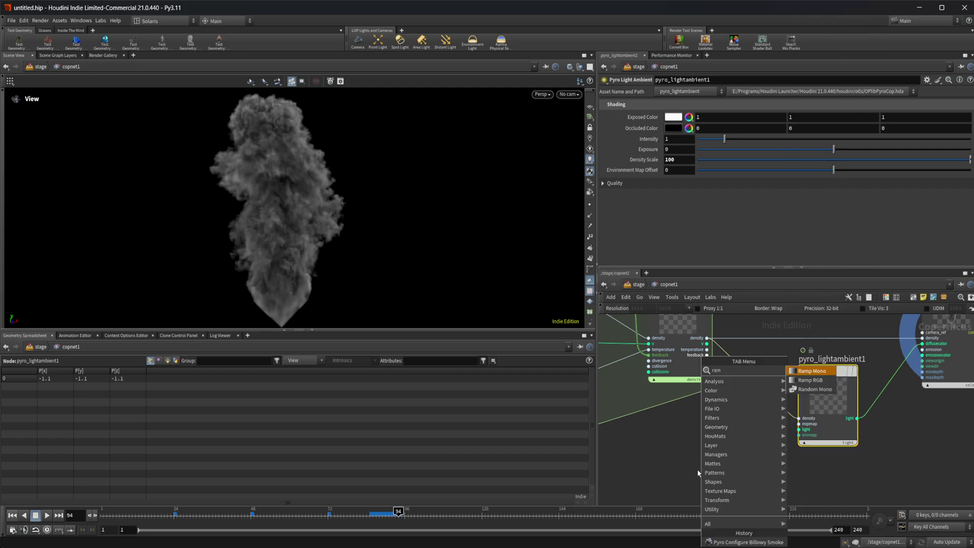
{"action": "key", "text": "Down"}
{"action": "key", "text": "Return"}
{"action": "left_click", "coordinate": [697, 470]}
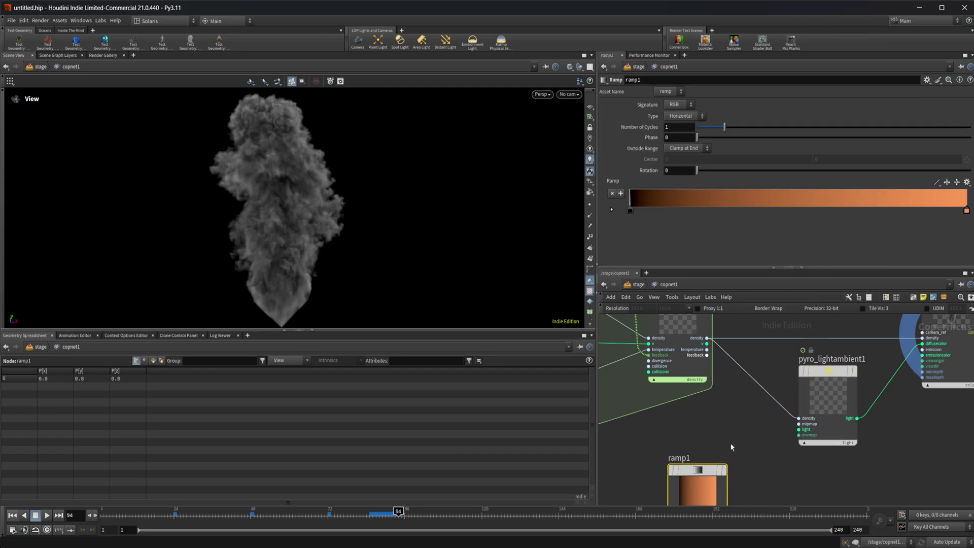
{"action": "left_click_drag", "start_coordinate": [713, 491], "coordinate": [785, 425]}
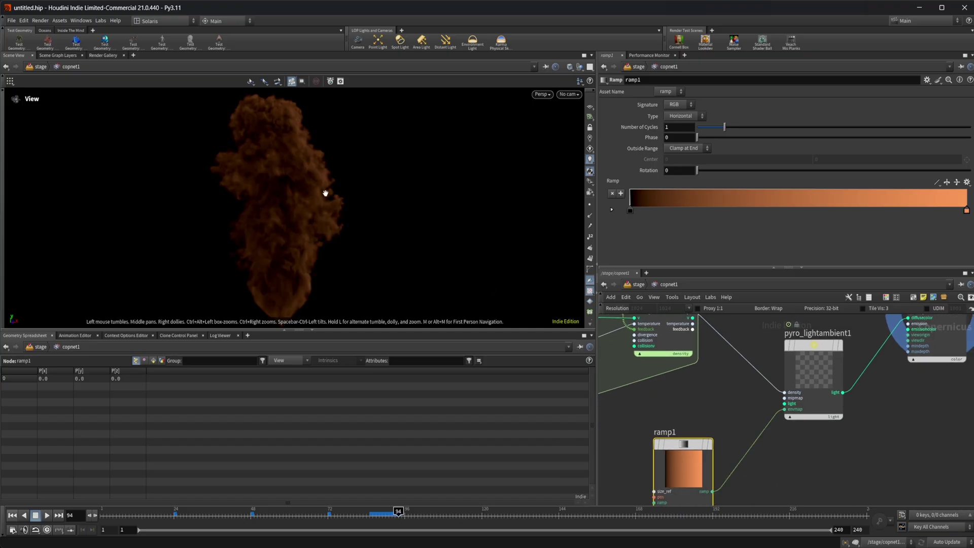
Try rotating the horizontal ramp in stages up to 273.1 degrees to change the environment lighting on the smoke
{"action": "left_click_drag", "start_coordinate": [364, 231], "coordinate": [334, 226]}
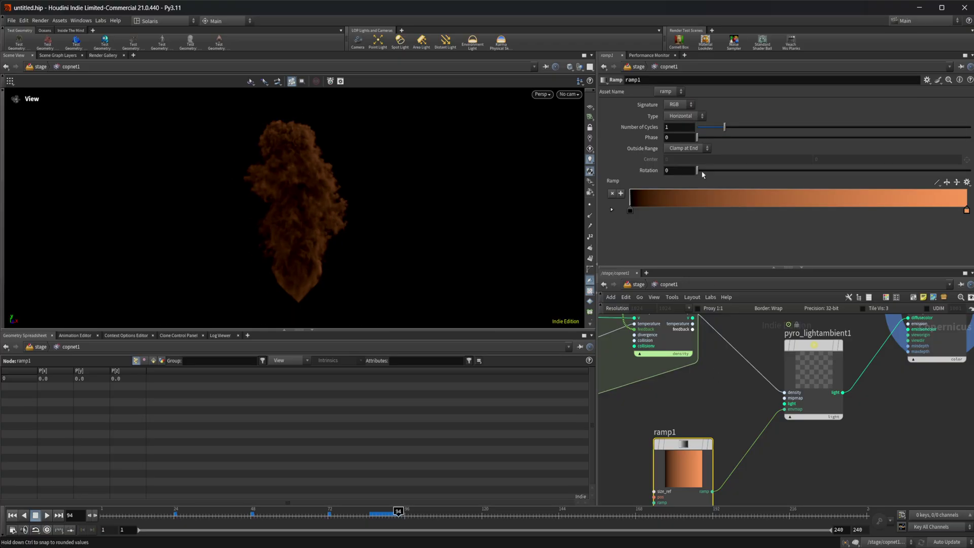
{"action": "left_click_drag", "start_coordinate": [701, 176], "coordinate": [730, 176]}
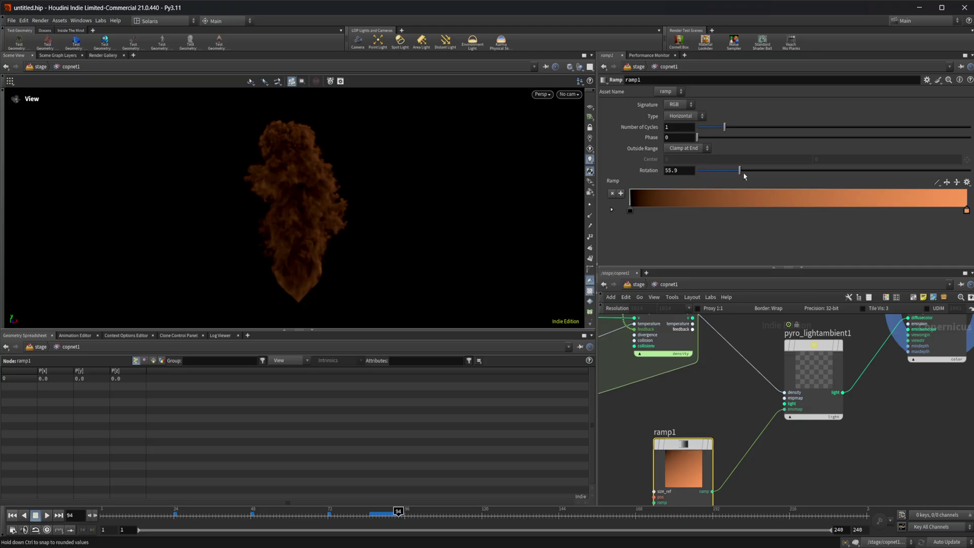
{"action": "left_click_drag", "start_coordinate": [744, 172], "coordinate": [774, 173]}
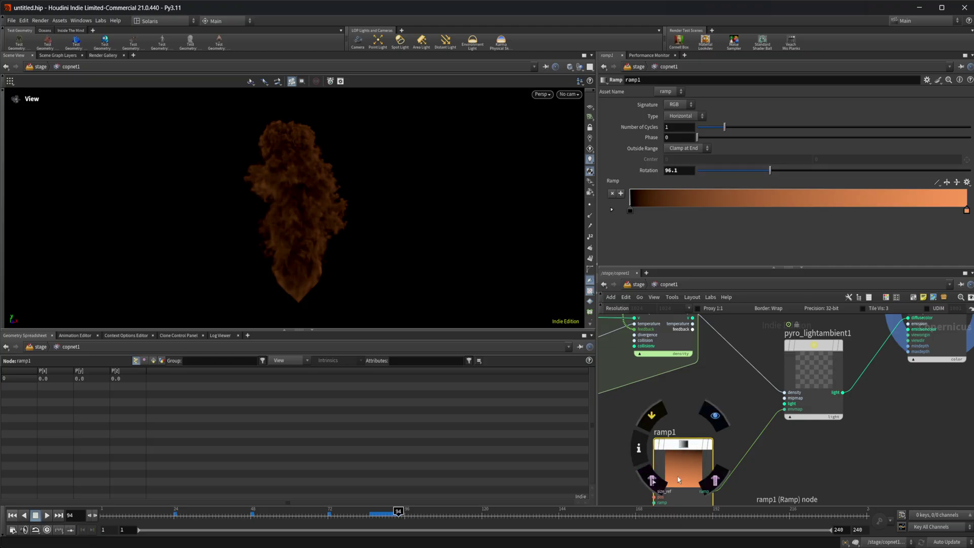
{"action": "left_click_drag", "start_coordinate": [771, 172], "coordinate": [905, 183]}
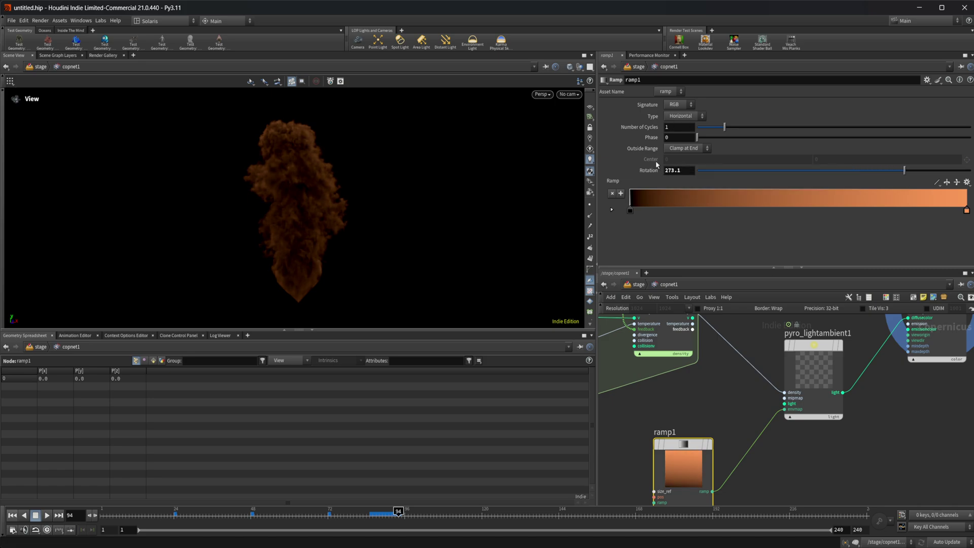
Change the ramp type to Vertical, try a rotation of 180 and adjust it to 196.3
{"action": "left_click", "coordinate": [682, 116]}
{"action": "left_click", "coordinate": [684, 136]}
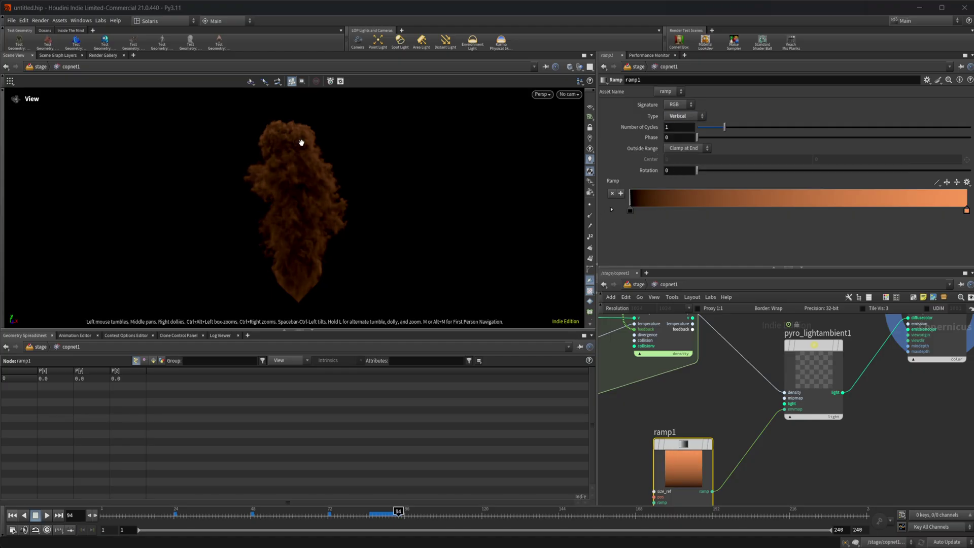
{"action": "left_click", "coordinate": [683, 171]}
{"action": "type", "text": "180"}
{"action": "key", "text": "Return"}
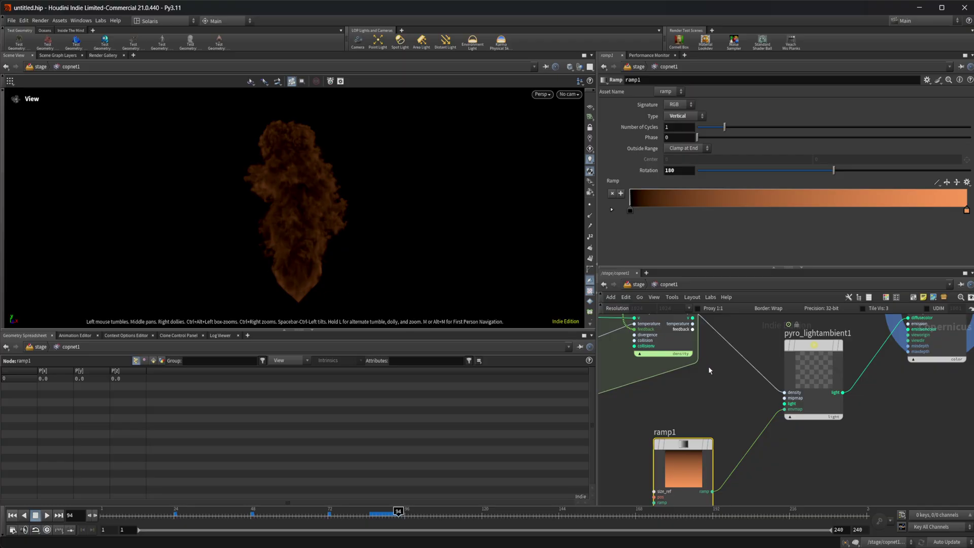
{"action": "scroll", "coordinate": [796, 462], "scroll_direction": "down", "scroll_amount": 2}
{"action": "mouse_move", "coordinate": [846, 172]}
{"action": "left_mouse_down"}
{"action": "mouse_move", "coordinate": [759, 171]}
{"action": "mouse_move", "coordinate": [847, 173]}
{"action": "mouse_move", "coordinate": [838, 172]}
{"action": "left_mouse_up"}
Add a Pyro Light from Points node above pyro_lightambient1, between pyro_block_end1 and rasterizevolume1
{"action": "key", "text": "Tab"}
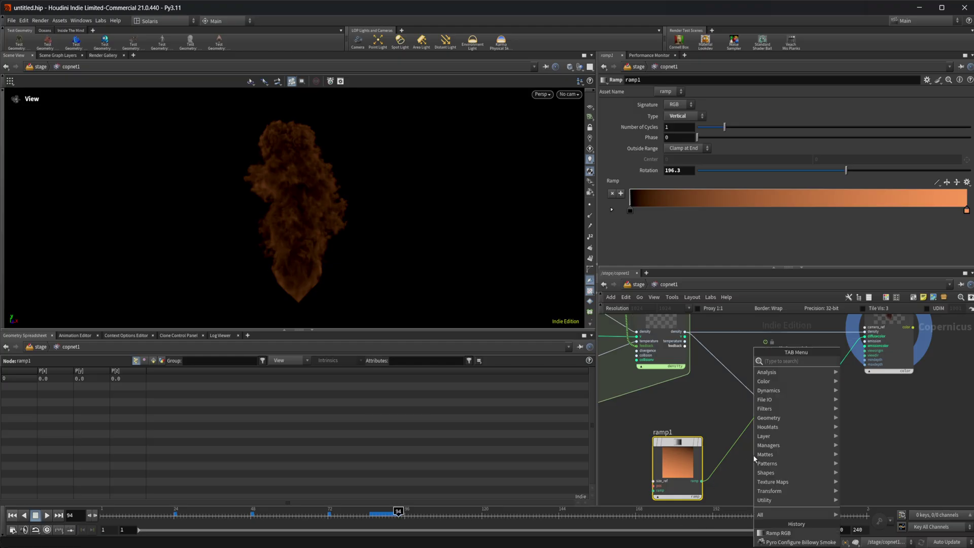
{"action": "type", "text": "ligh"}
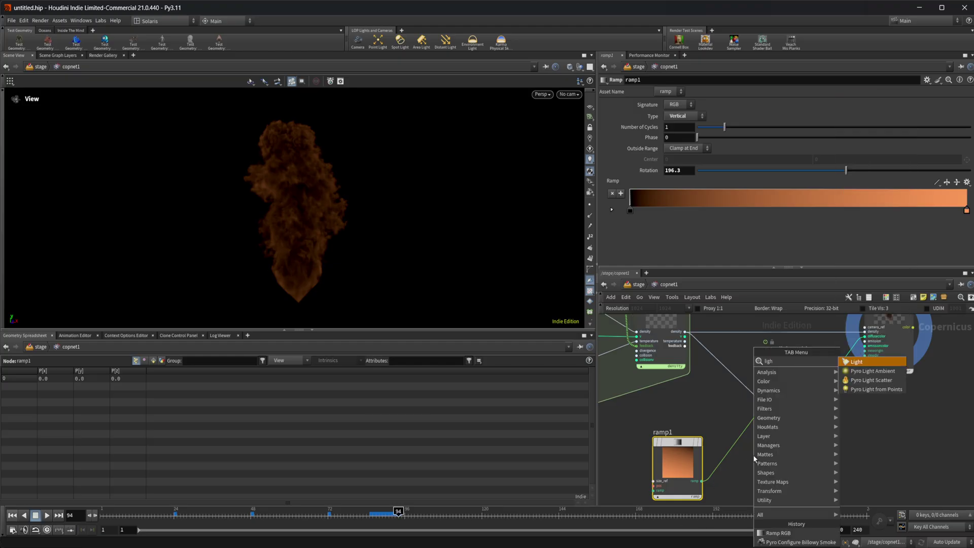
{"action": "key", "text": "Down"}
{"action": "key", "text": "Down"}
{"action": "key", "text": "Down"}
{"action": "key", "text": "Up"}
{"action": "key", "text": "Up"}
{"action": "key", "text": "Return"}
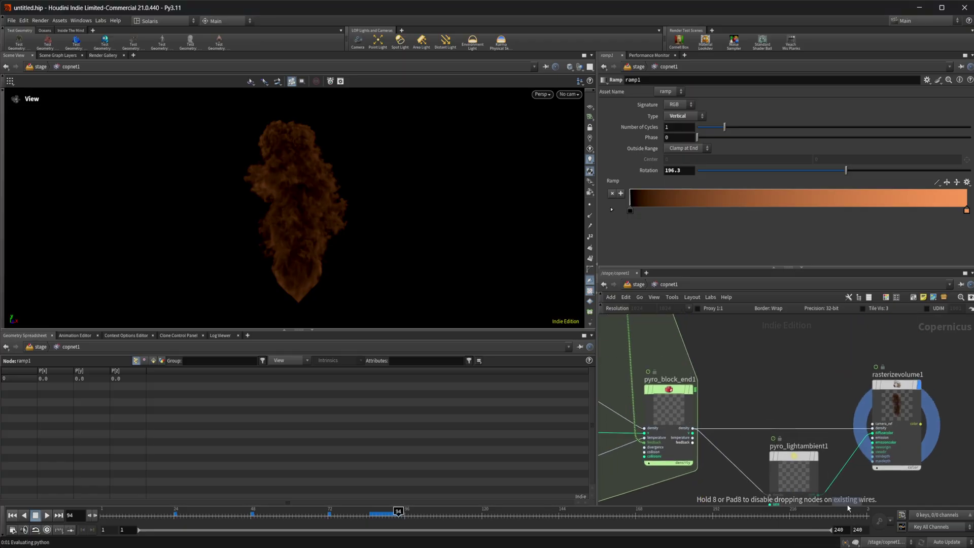
{"action": "left_click", "coordinate": [761, 385]}
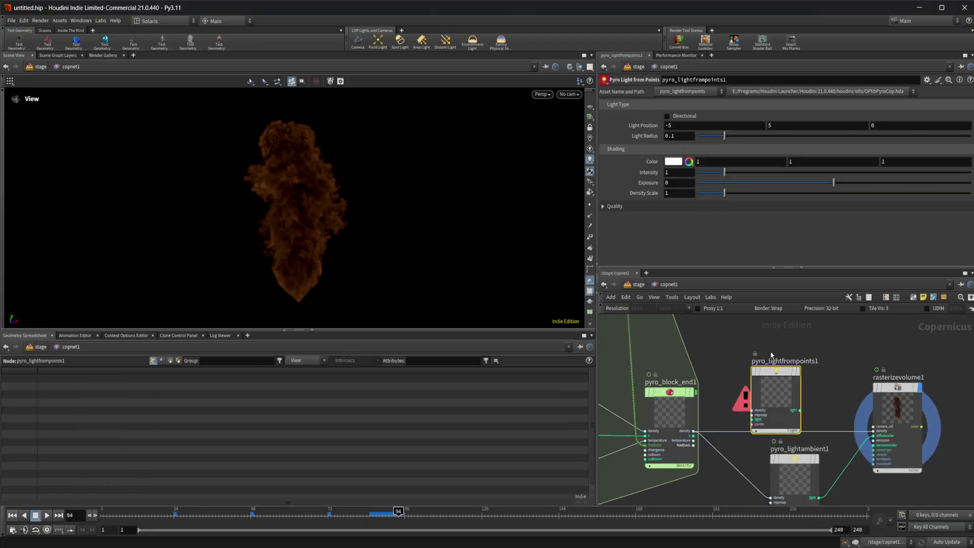
Connect pyro_block_end1's density to pyro_lightfrompoints1 and its light output to rasterizevolume1's diffusecolor input, replacing the ambient light
{"action": "scroll", "coordinate": [725, 399], "scroll_direction": "up", "scroll_amount": 3}
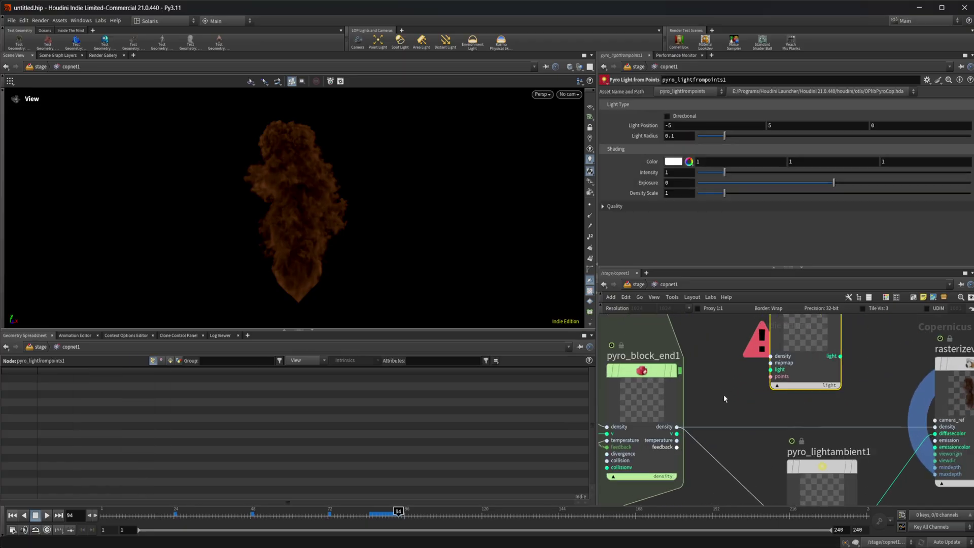
{"action": "left_click", "coordinate": [678, 427]}
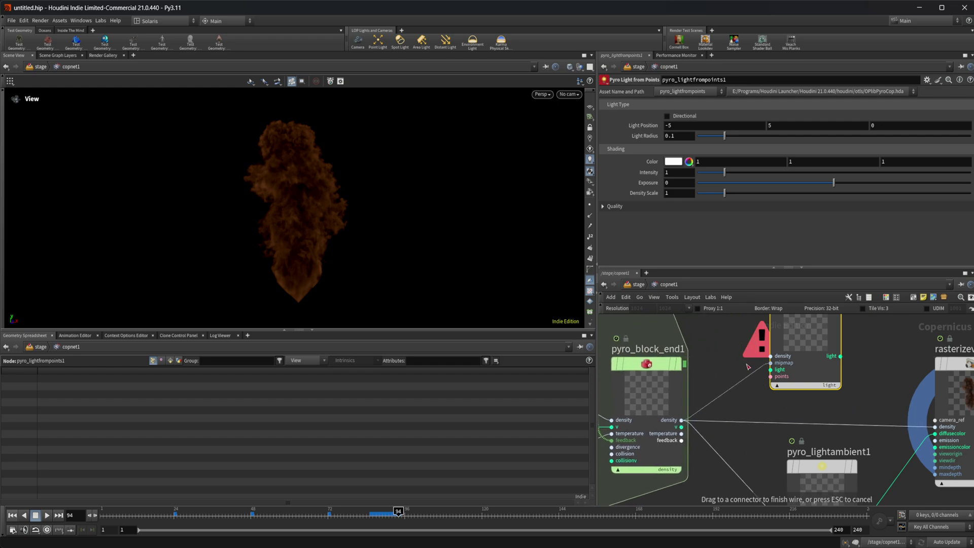
{"action": "left_click", "coordinate": [770, 356]}
{"action": "scroll", "coordinate": [872, 376], "scroll_direction": "down", "scroll_amount": 3}
{"action": "middle_click_drag", "start_coordinate": [871, 376], "coordinate": [828, 375]}
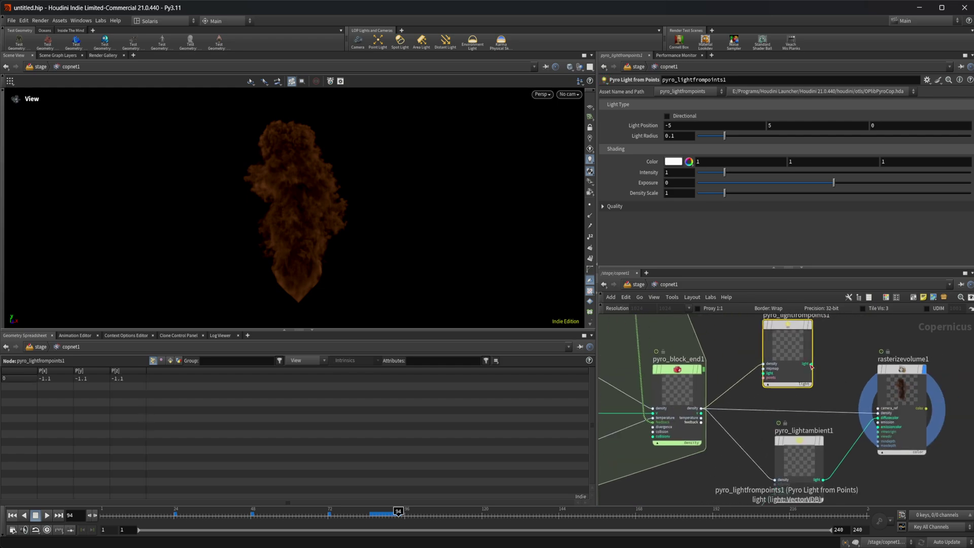
{"action": "left_click", "coordinate": [812, 364]}
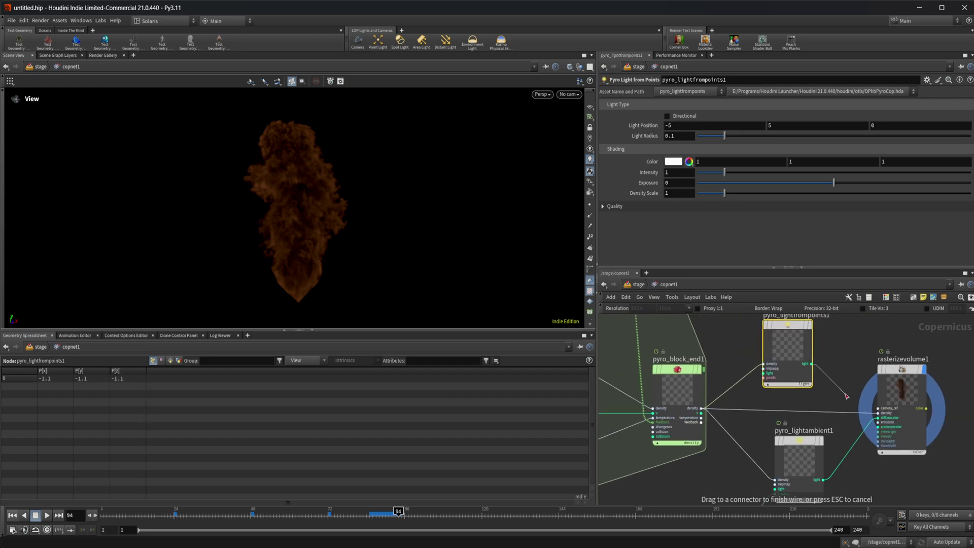
{"action": "left_click", "coordinate": [872, 429]}
Make room around pyro_lightfrompoints1 and add a SOP Import geometry node beside it
{"action": "middle_click", "coordinate": [806, 388]}
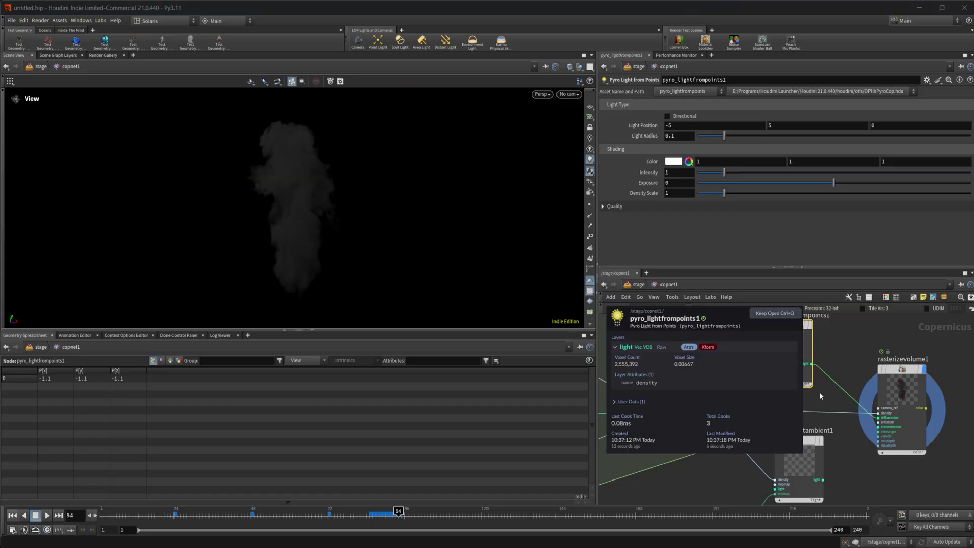
{"action": "middle_click_drag", "start_coordinate": [806, 388], "coordinate": [745, 432]}
{"action": "left_click_drag", "start_coordinate": [727, 388], "coordinate": [807, 388]}
{"action": "key", "text": "Tab"}
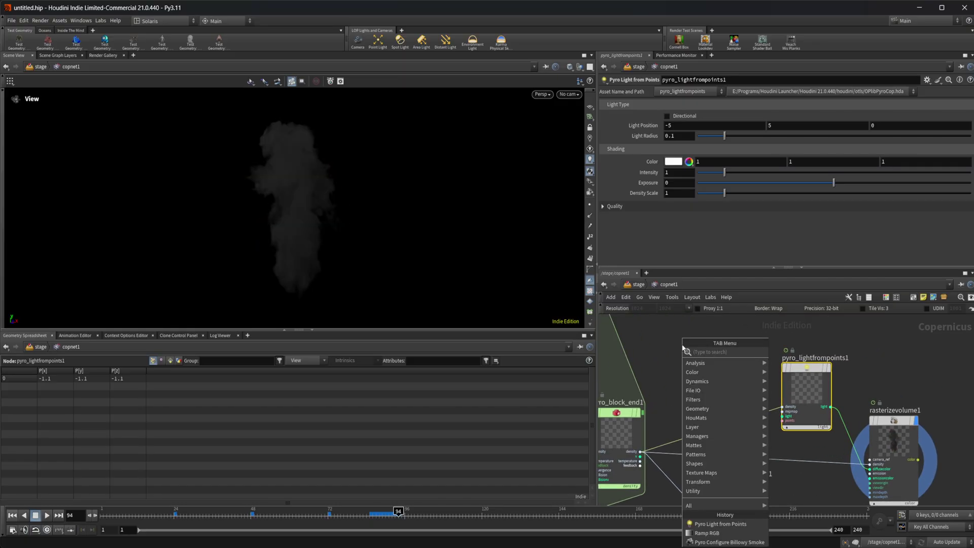
{"action": "type", "text": "light"}
{"action": "key", "text": "Return"}
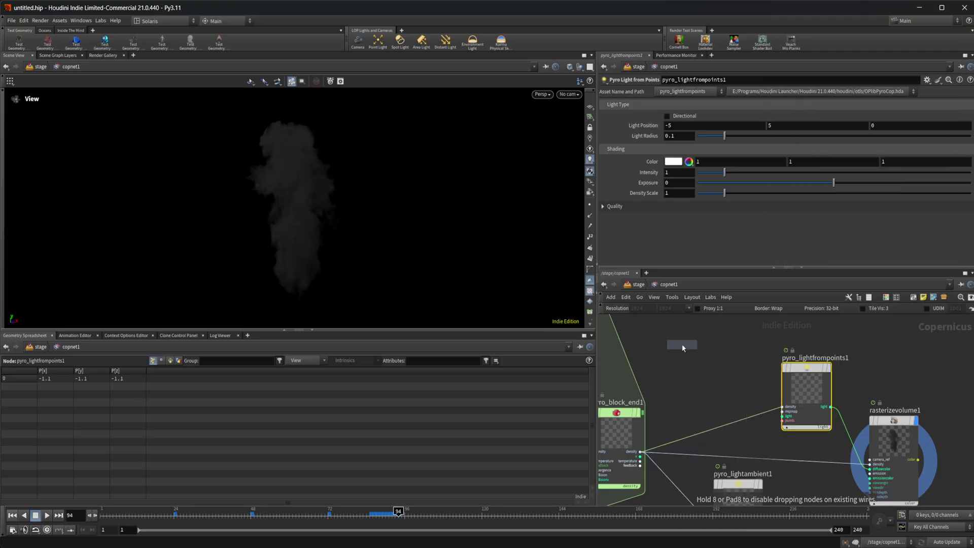
{"action": "left_click", "coordinate": [683, 348]}
Enable Directional on pyro_lightfrompoints1, try an exposure of -0.96 and reset the exposure to 0
{"action": "left_click", "coordinate": [806, 391]}
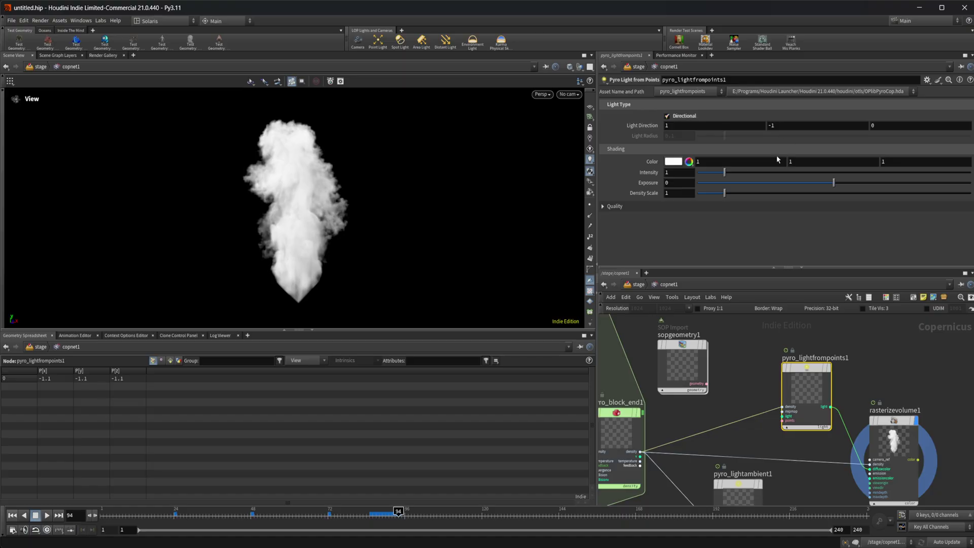
{"action": "mouse_move", "coordinate": [834, 183]}
{"action": "left_mouse_down"}
{"action": "mouse_move", "coordinate": [804, 182]}
{"action": "mouse_move", "coordinate": [822, 183]}
{"action": "left_mouse_up"}
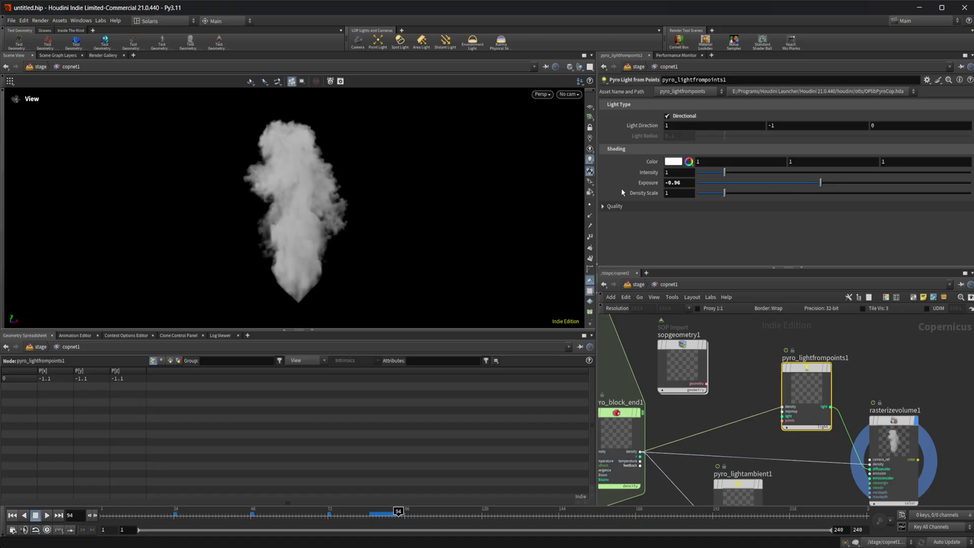
{"action": "middle_click", "coordinate": [647, 183], "text": "ctrl"}
Set the density scale of the Pyro Light from Points node to 10
{"action": "left_click", "coordinate": [676, 194]}
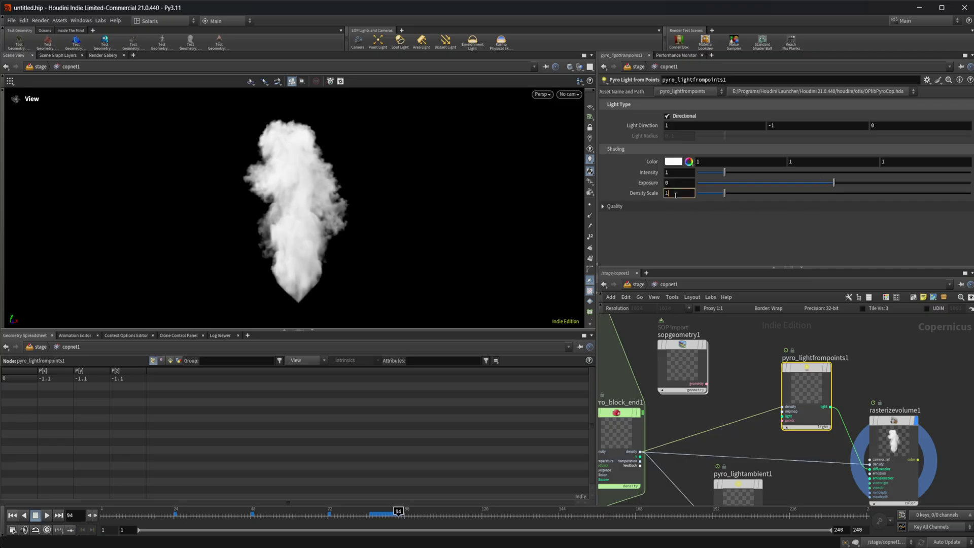
{"action": "type", "text": "0"}
{"action": "key", "text": "Return"}
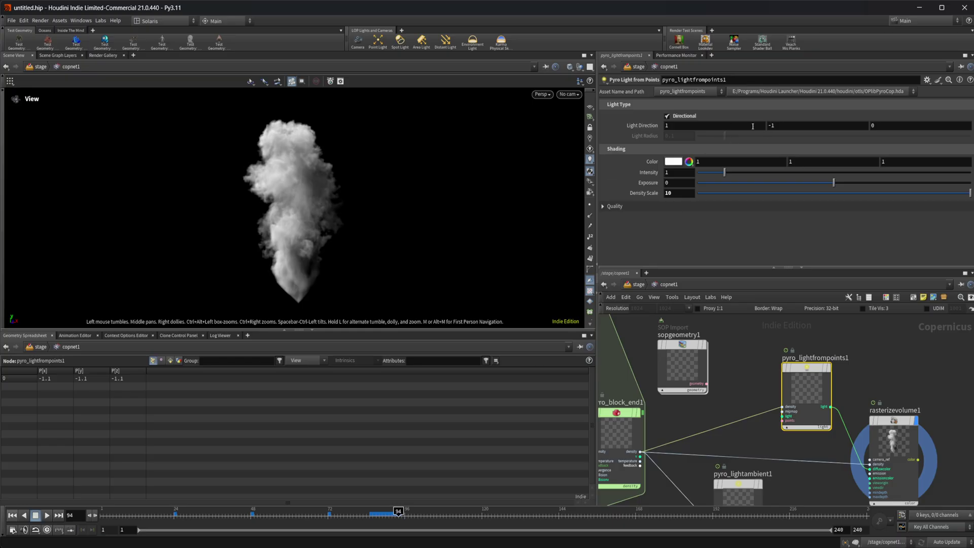
Set the light direction's Y value to 0, try a Z value of 1 and set Z back to 0
{"action": "key", "text": "Return"}
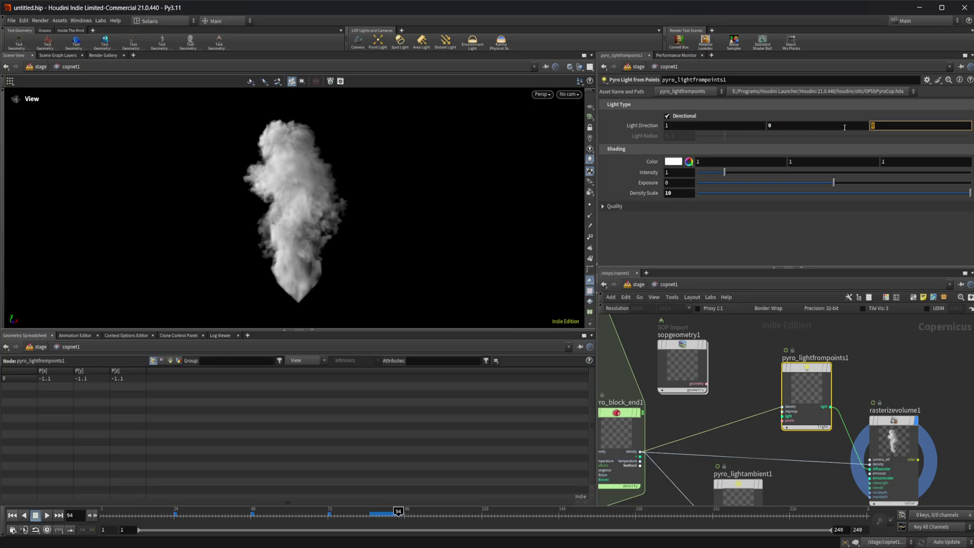
{"action": "type", "text": "1"}
{"action": "key", "text": "Return"}
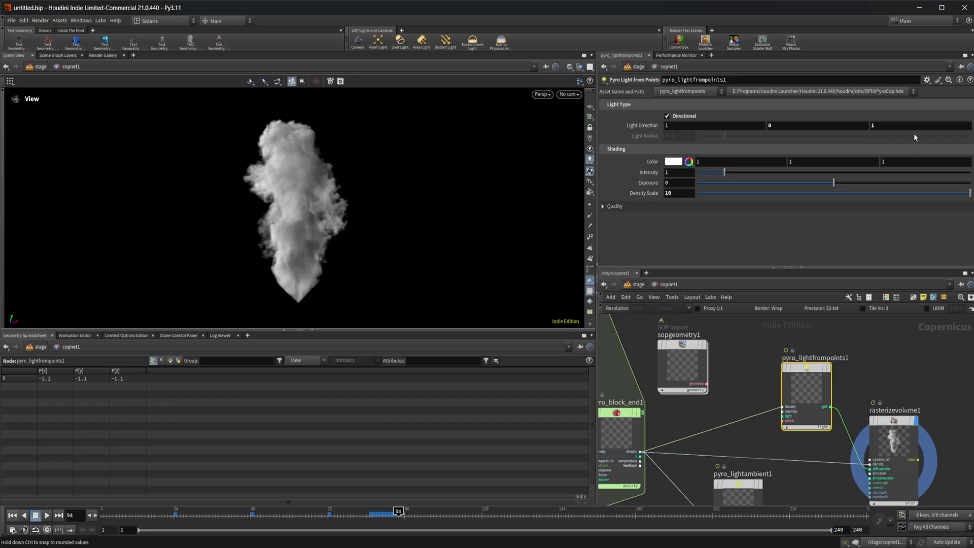
{"action": "left_click", "coordinate": [913, 129]}
{"action": "type", "text": "0"}
{"action": "key", "text": "Return"}
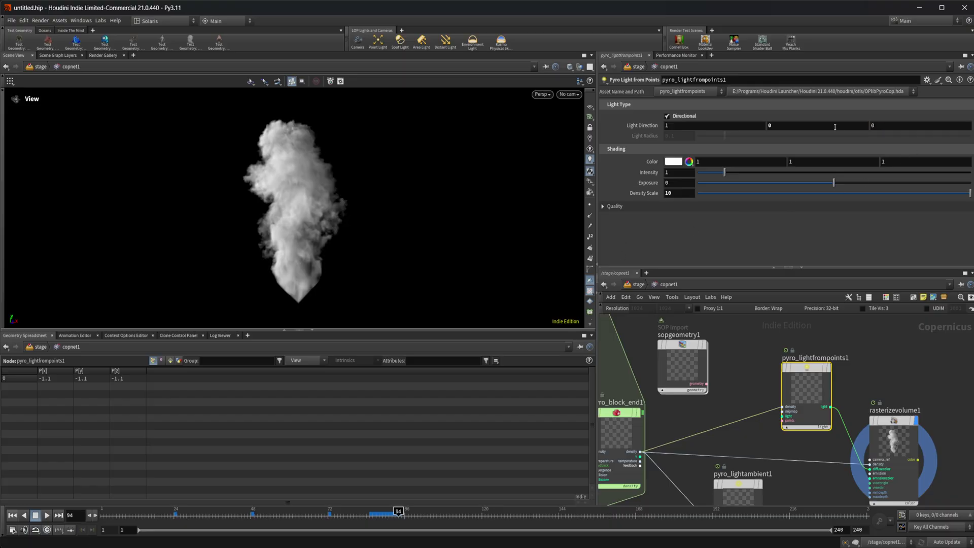
Create an Add node inside sopgeometry1 and give it a single point
{"action": "double_click", "coordinate": [683, 373]}
{"action": "key", "text": "Tab"}
{"action": "type", "text": "add"}
{"action": "key", "text": "Return"}
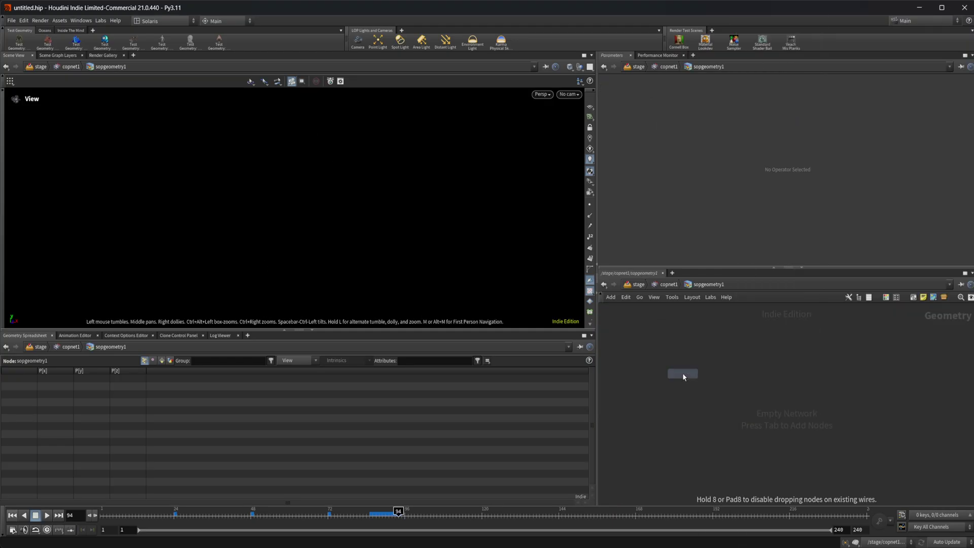
{"action": "left_click", "coordinate": [683, 373]}
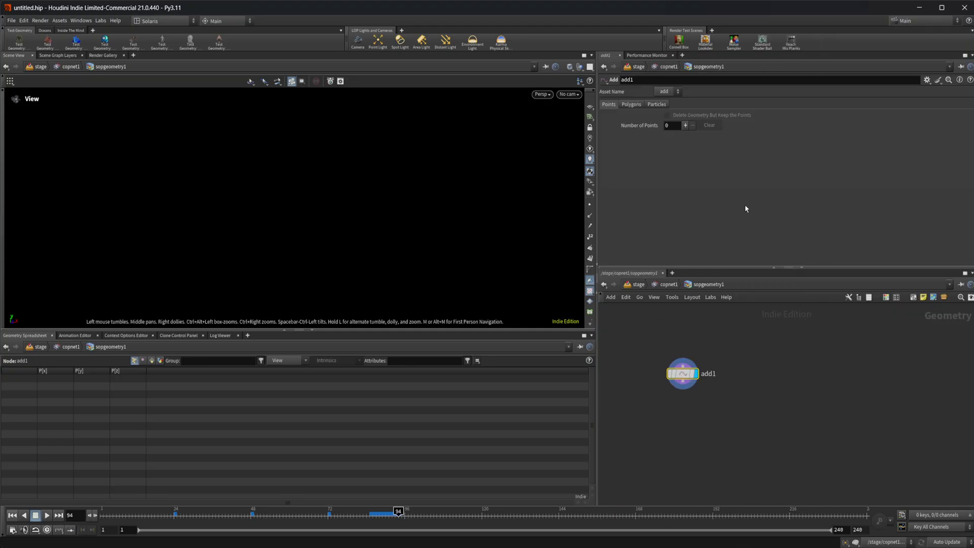
{"action": "left_click", "coordinate": [686, 126]}
{"action": "key", "text": "Return"}
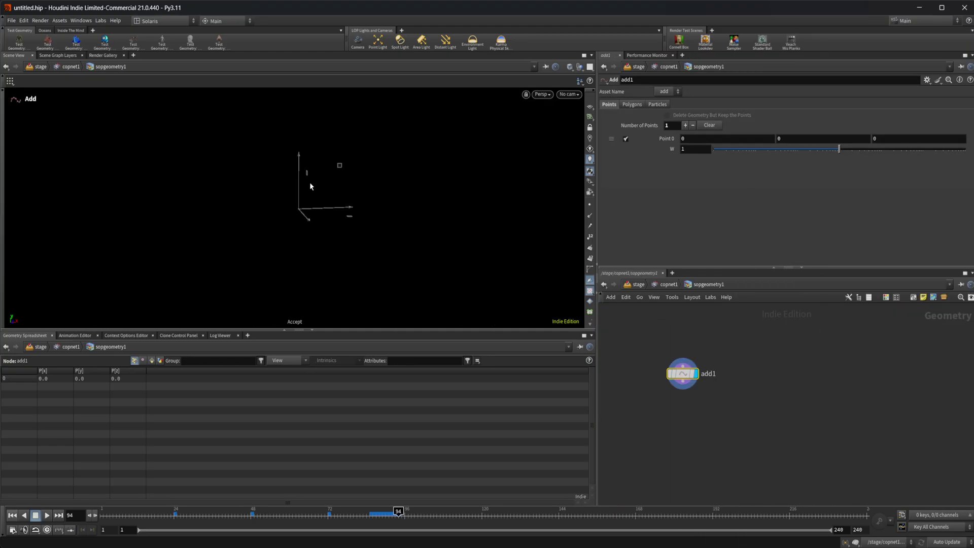
Move the point to about X -0.45, Y 0.28 and connect sopgeometry1's geometry output to the points input of pyro_lightfrompoints1
{"action": "left_click_drag", "start_coordinate": [300, 158], "coordinate": [299, 124]}
{"action": "left_click_drag", "start_coordinate": [347, 176], "coordinate": [293, 178]}
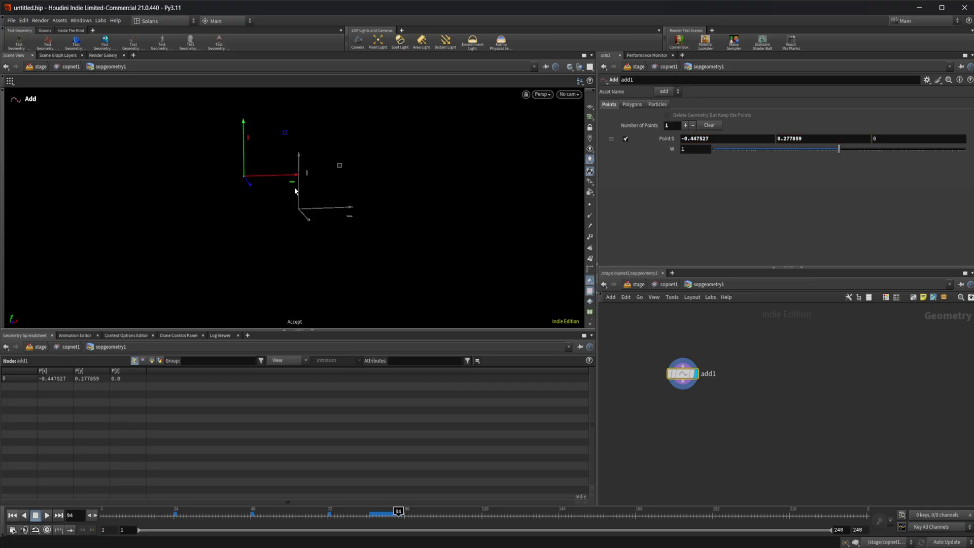
{"action": "key", "text": "Escape"}
{"action": "key", "text": "u"}
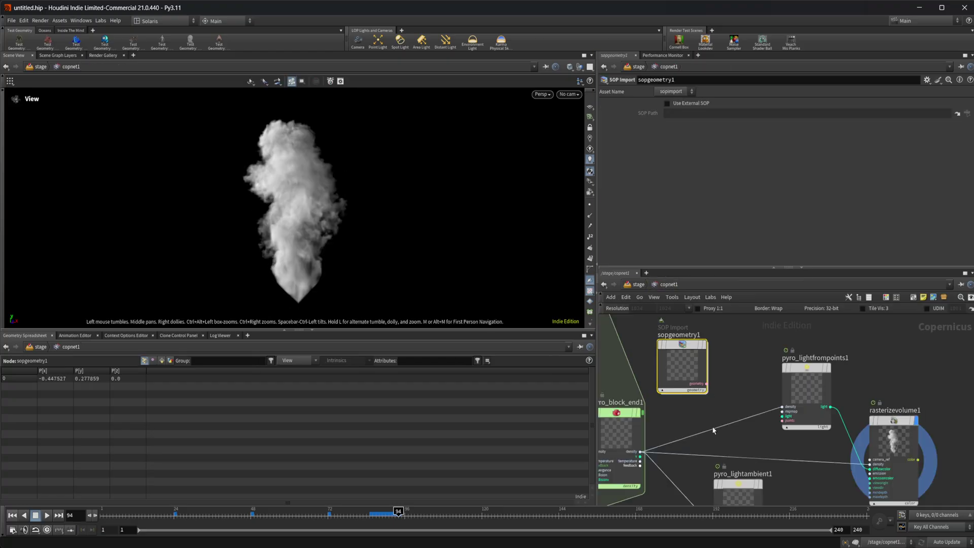
{"action": "left_click_drag", "start_coordinate": [711, 387], "coordinate": [774, 423]}
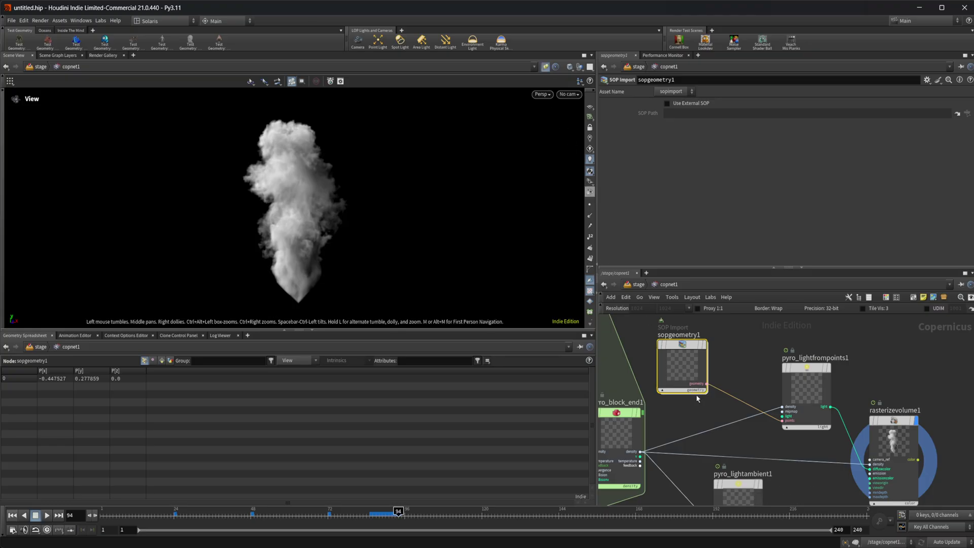
Lower Point 0 of the Add node to a Y value of 0.177859 and return the viewport to the point geometry
{"action": "double_click", "coordinate": [685, 365]}
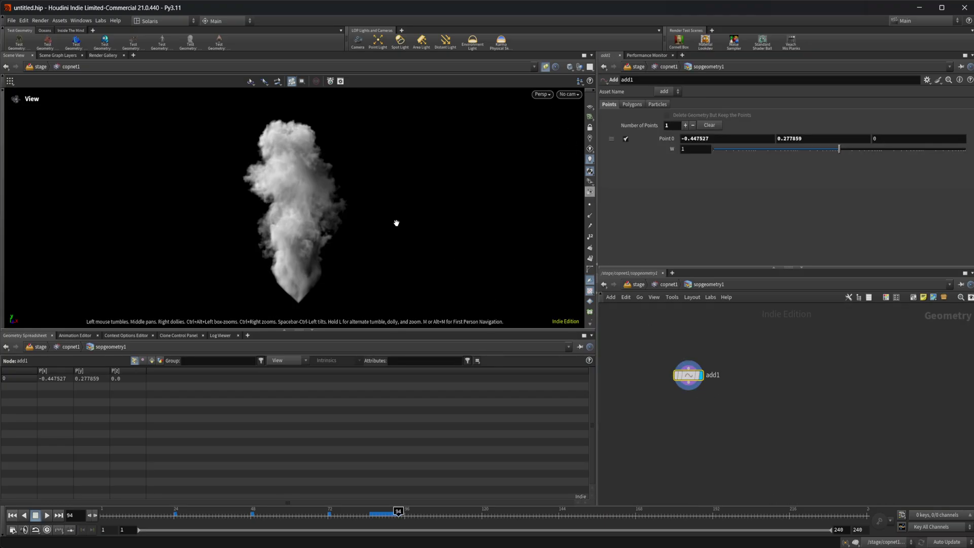
{"action": "key", "text": "Return"}
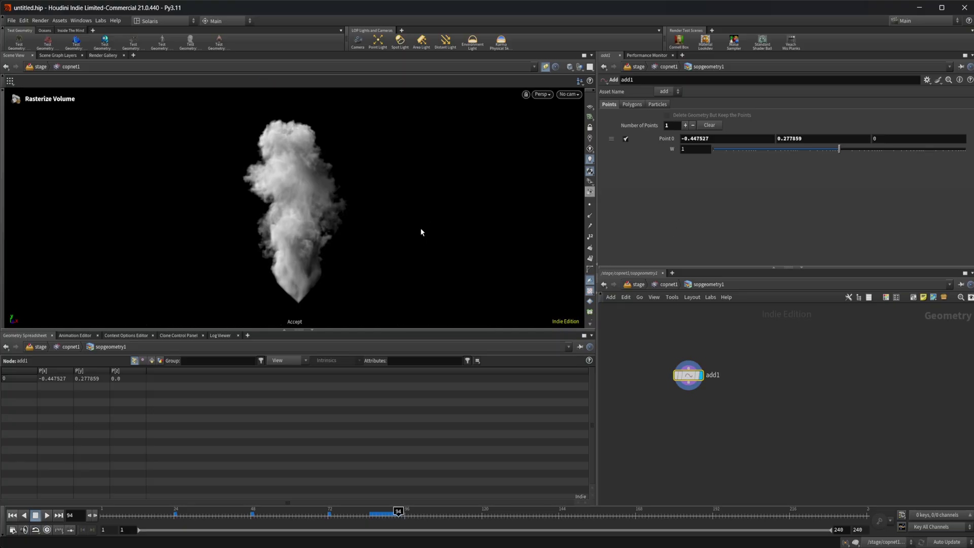
{"action": "key", "text": "Escape"}
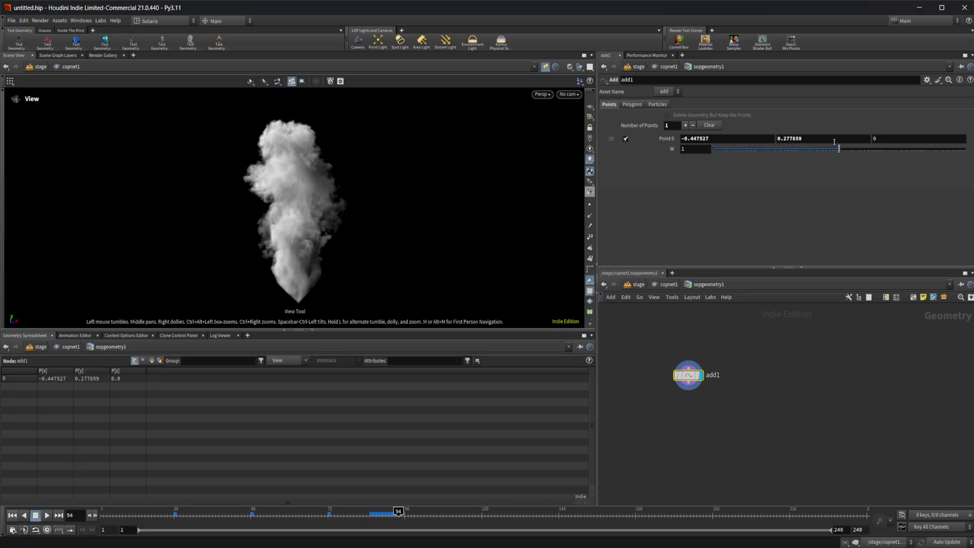
{"action": "middle_click_drag", "start_coordinate": [825, 140], "coordinate": [736, 150]}
{"action": "left_click", "coordinate": [545, 66]}
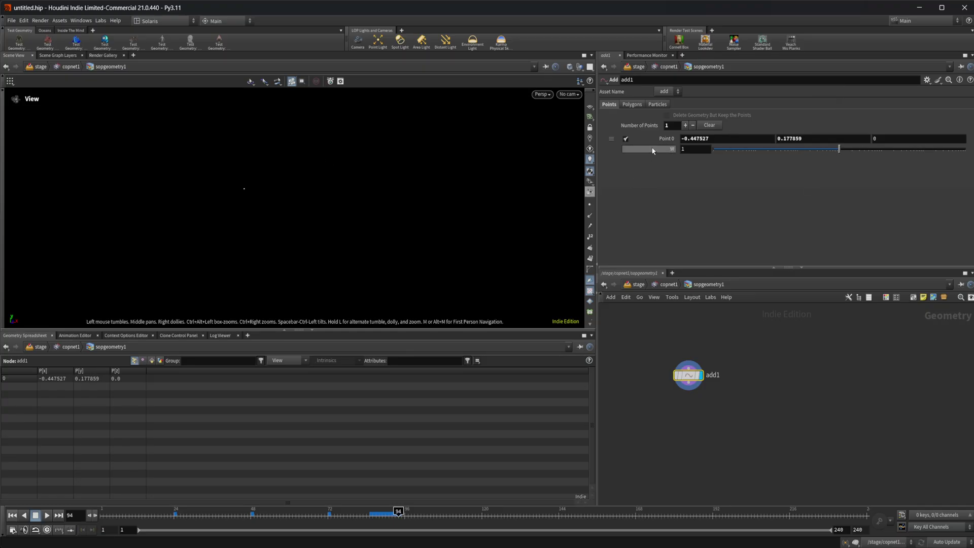
Add a second point at about X 0.39, Y -0.20, Z 0 and return to the Copernicus network
{"action": "left_click", "coordinate": [686, 125]}
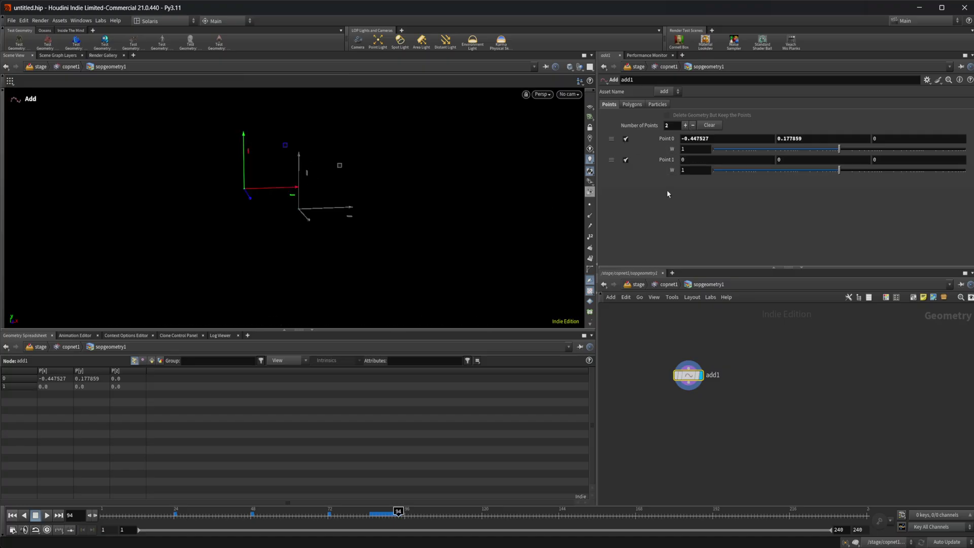
{"action": "left_click_drag", "start_coordinate": [299, 164], "coordinate": [362, 209]}
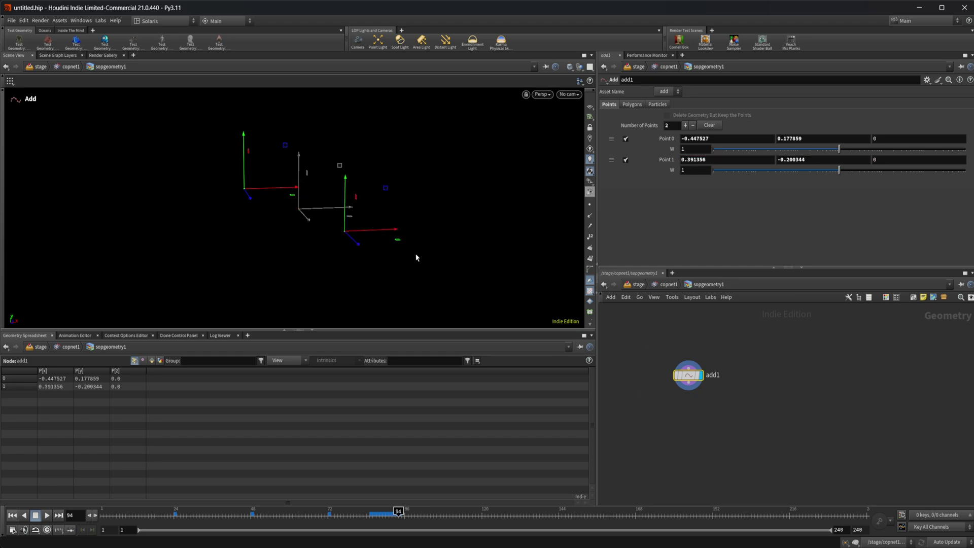
{"action": "left_click", "coordinate": [662, 284]}
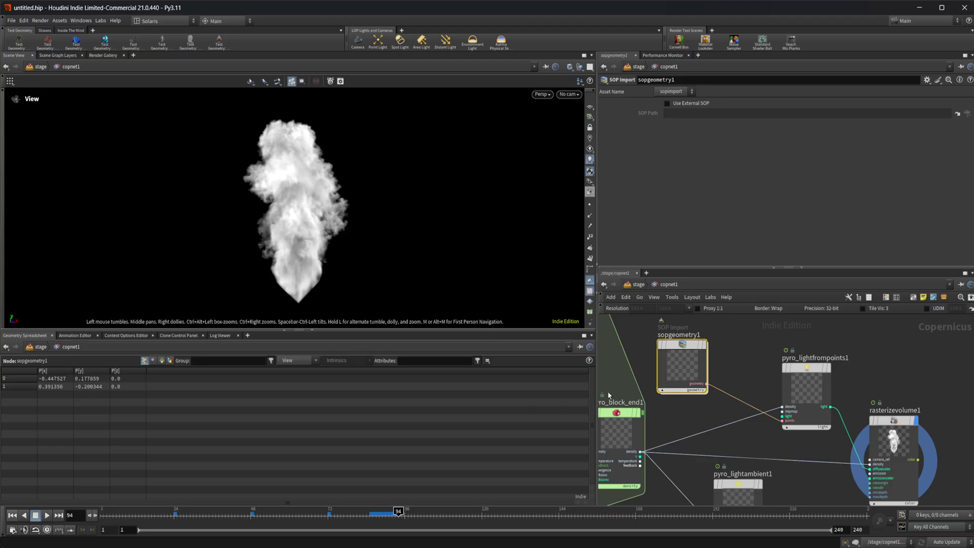
Append a Color node to the Add node inside sopgeometry1 and set its group type to Points
{"action": "double_click", "coordinate": [666, 364]}
{"action": "key", "text": "Tab"}
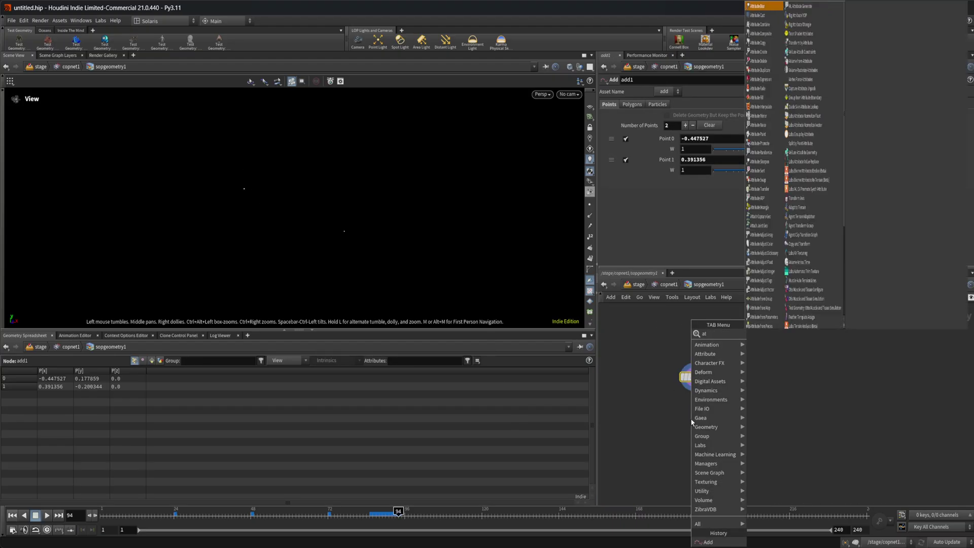
{"action": "type", "text": "color"}
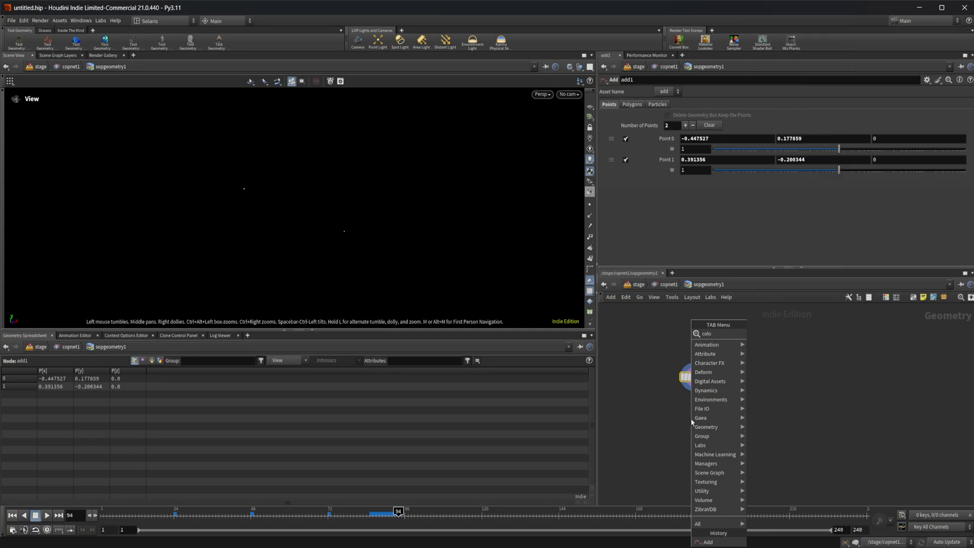
{"action": "key", "text": "Return"}
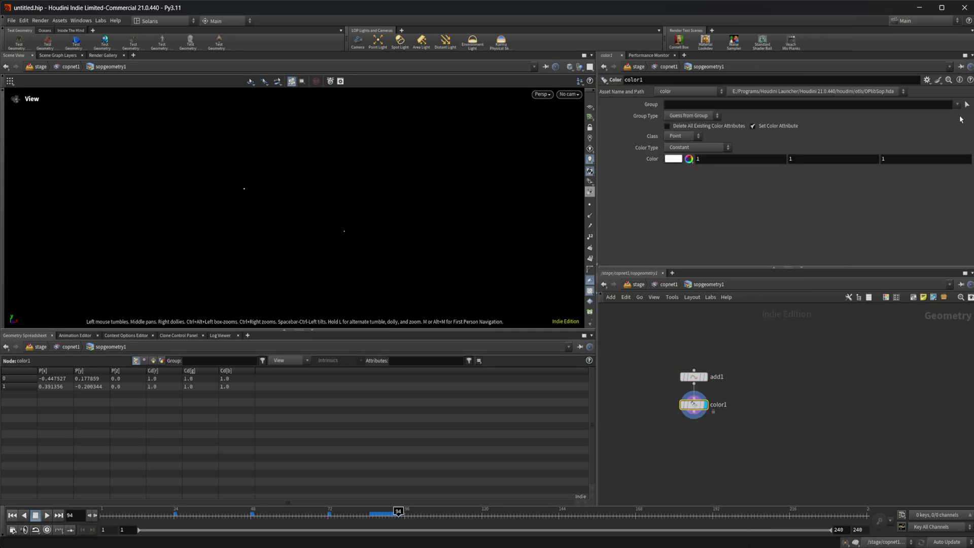
{"action": "left_click", "coordinate": [693, 116]}
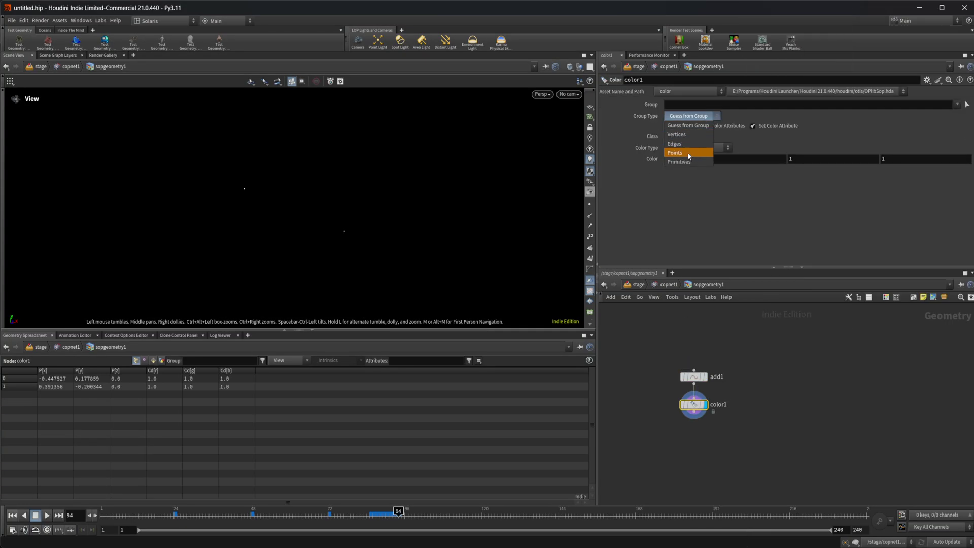
{"action": "left_click", "coordinate": [690, 153]}
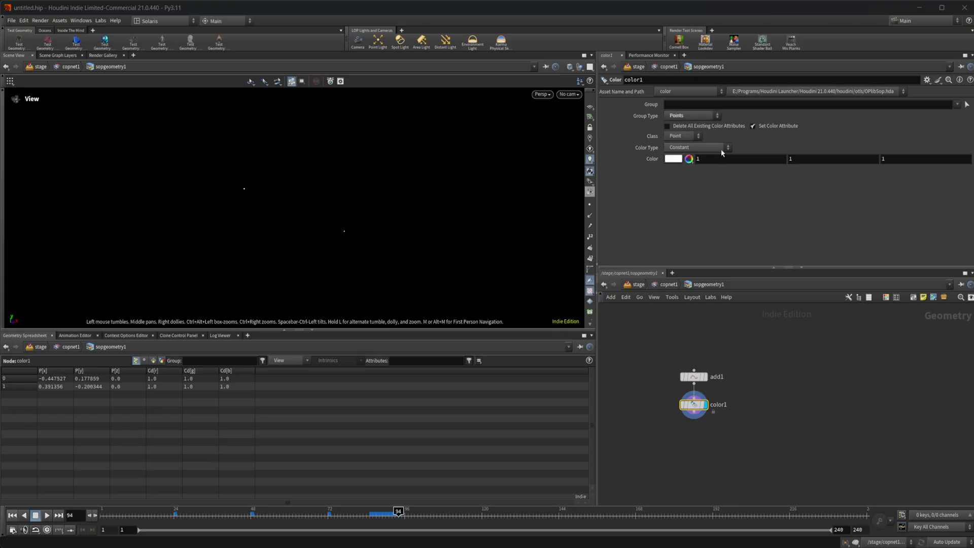
Restrict the Color node's group to point 1
{"action": "left_click", "coordinate": [757, 106]}
{"action": "left_click", "coordinate": [589, 237]}
{"action": "left_click", "coordinate": [590, 239]}
{"action": "left_click", "coordinate": [693, 107]}
{"action": "type", "text": "1"}
{"action": "key", "text": "Return"}
Set the Color node's color to pure red (FF0000) and return to the Copernicus network
{"action": "left_click", "coordinate": [673, 160]}
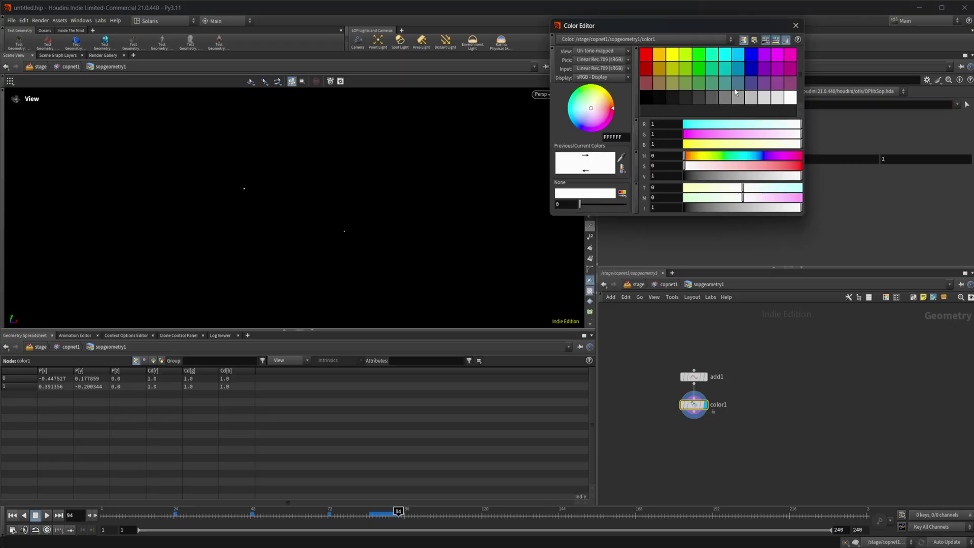
{"action": "left_click", "coordinate": [646, 54]}
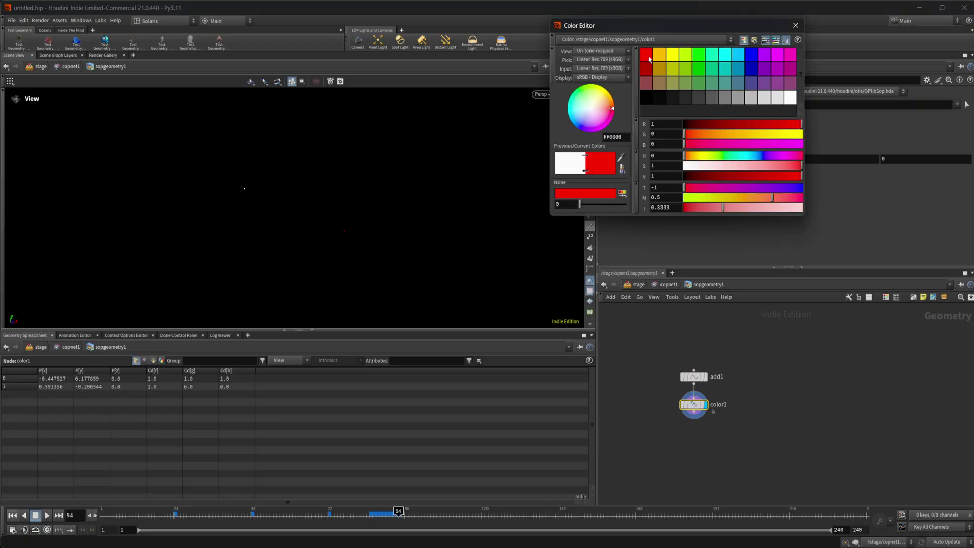
{"action": "left_click", "coordinate": [796, 26]}
{"action": "left_click", "coordinate": [669, 284]}
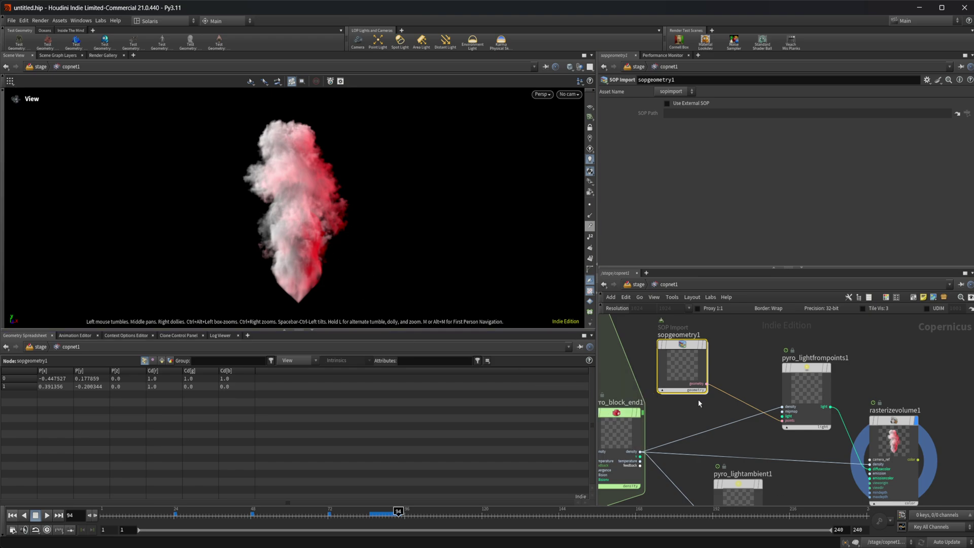
Show the quality settings of pyro_lightfrompoints1, try an exposure of 1.27 and reset the exposure to its default
{"action": "left_click", "coordinate": [808, 389]}
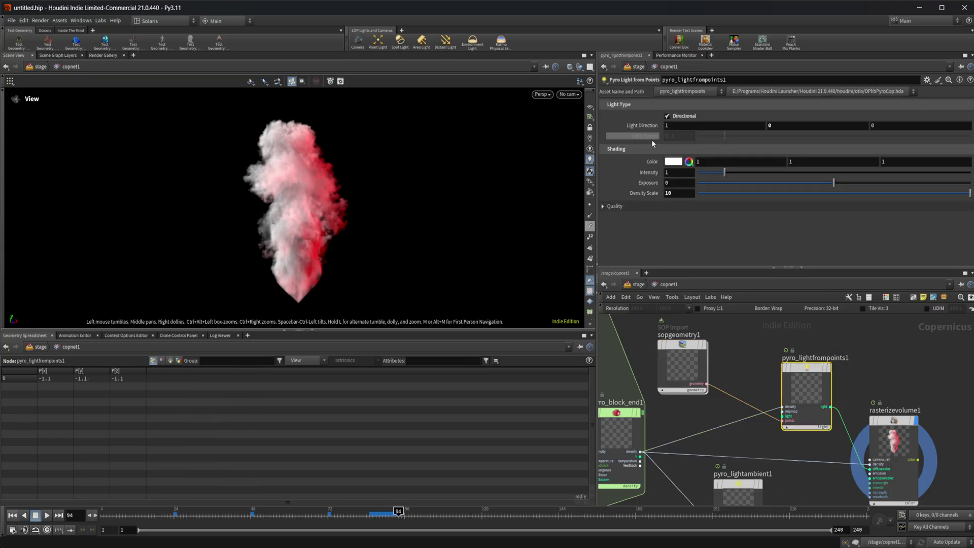
{"action": "left_click", "coordinate": [682, 206]}
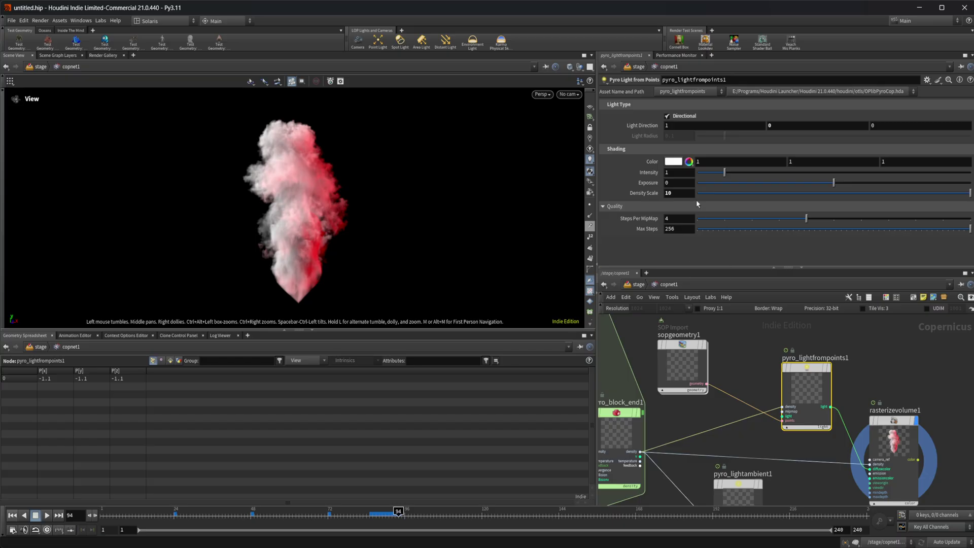
{"action": "left_click_drag", "start_coordinate": [833, 187], "coordinate": [852, 185]}
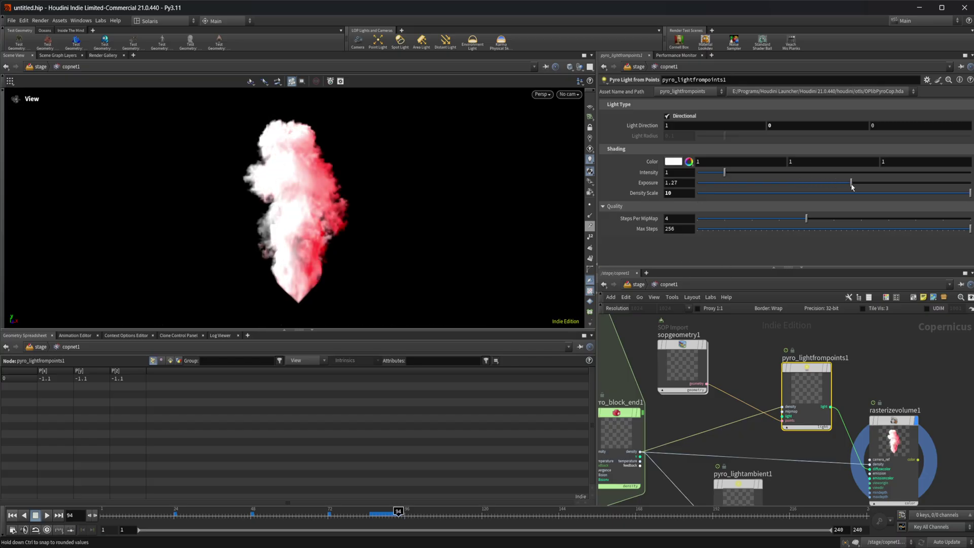
{"action": "middle_click", "coordinate": [647, 187], "text": "ctrl"}
Try a light cyan color (4AFFF5) on pyro_lightfrompoints1
{"action": "left_click", "coordinate": [675, 162]}
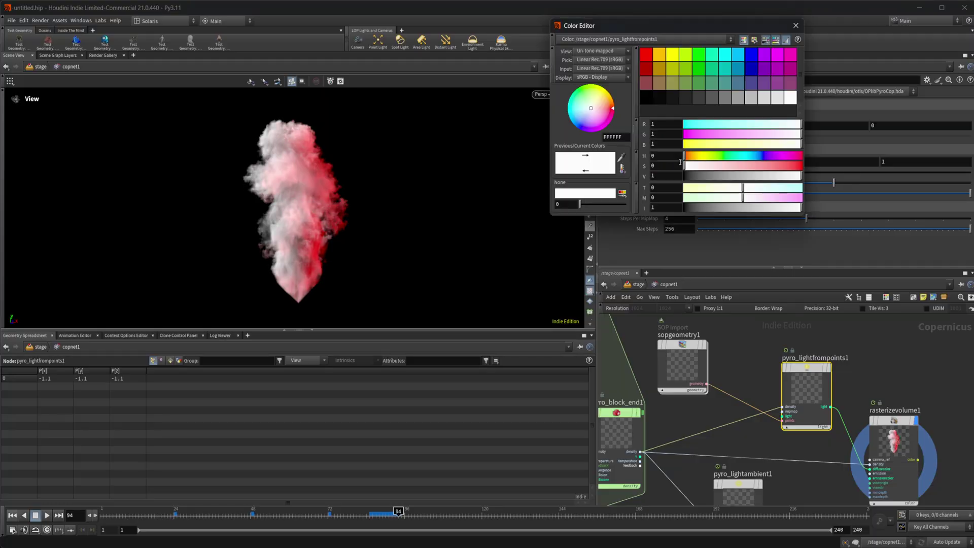
{"action": "mouse_move", "coordinate": [597, 112]}
{"action": "left_mouse_down"}
{"action": "mouse_move", "coordinate": [570, 103]}
{"action": "mouse_move", "coordinate": [578, 111]}
{"action": "left_mouse_up"}
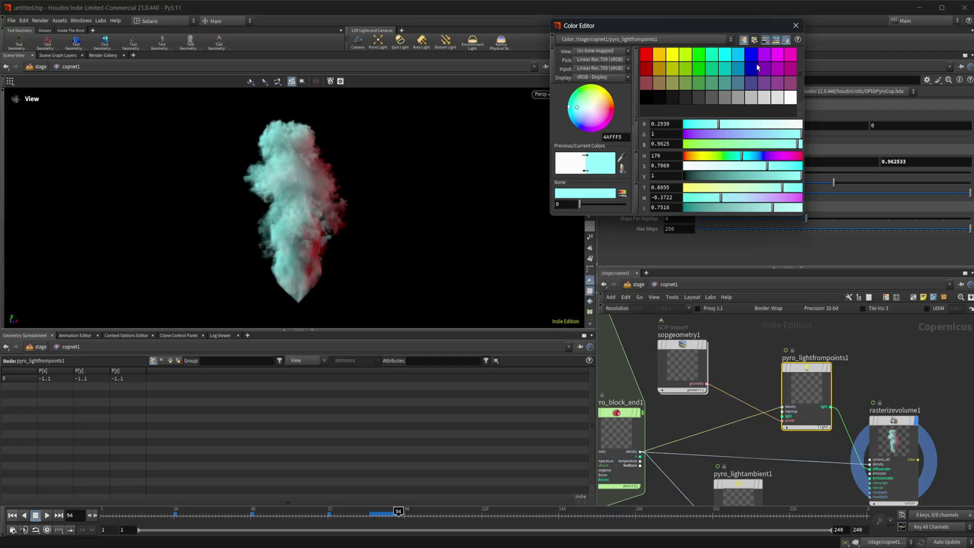
{"action": "left_click", "coordinate": [796, 25]}
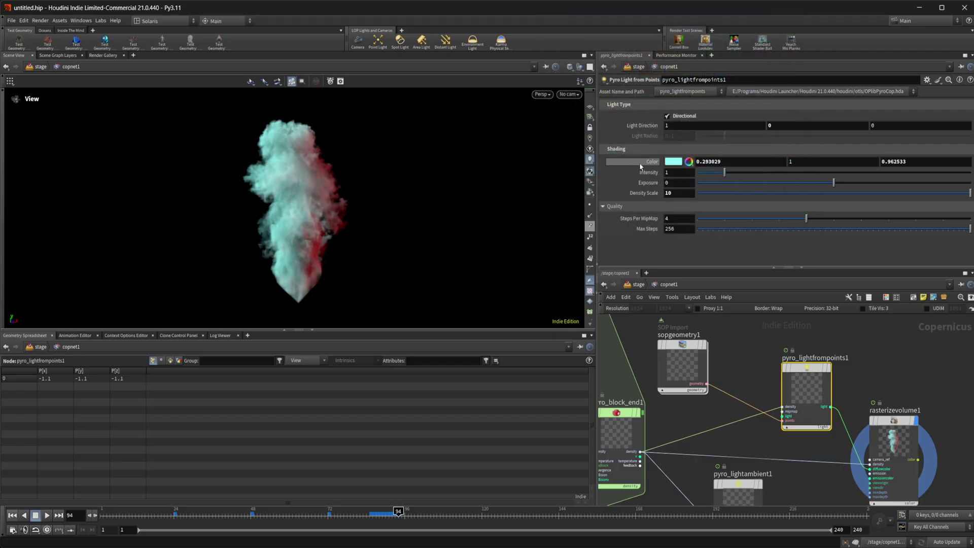
Add a Pyro Light Scatter node and place it above pyro_lightambient1, between the pyro block and rasterizevolume1
{"action": "scroll", "coordinate": [807, 482], "scroll_direction": "down", "scroll_amount": 2}
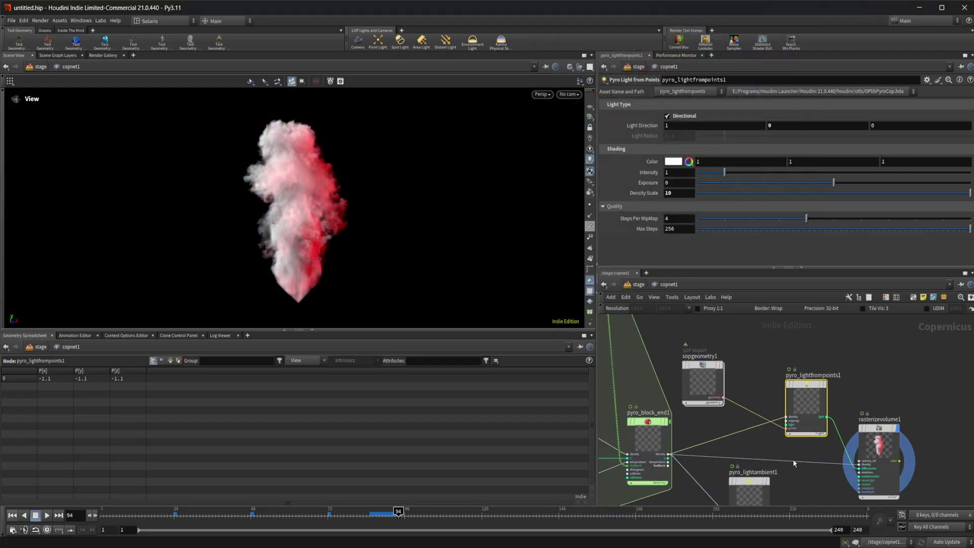
{"action": "key", "text": "Tab"}
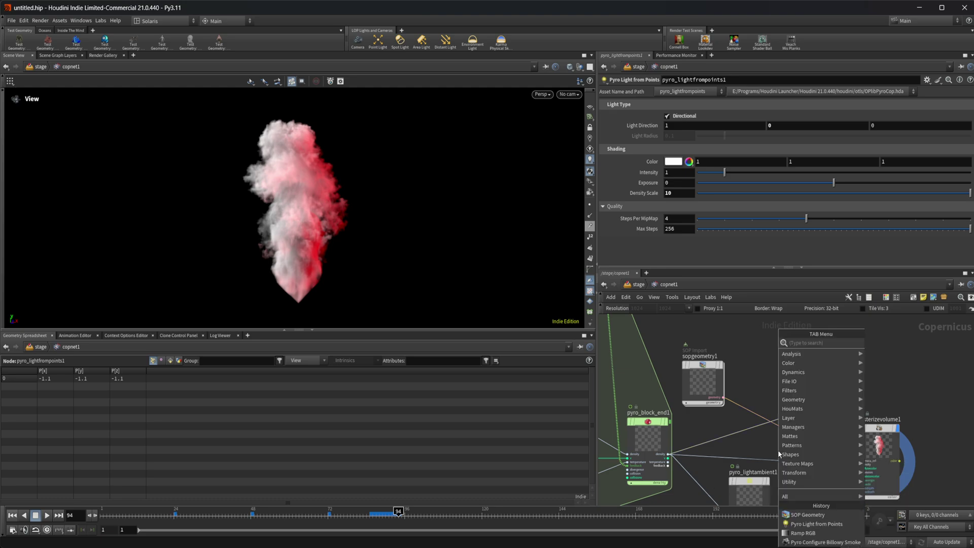
{"action": "type", "text": "ligh"}
{"action": "key", "text": "Down"}
{"action": "key", "text": "Down"}
{"action": "key", "text": "Return"}
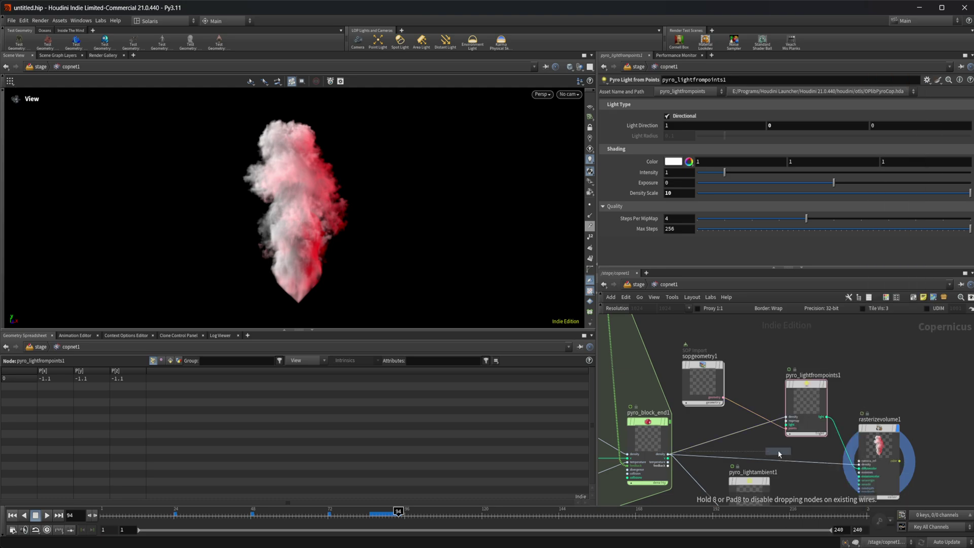
{"action": "left_click", "coordinate": [759, 371]}
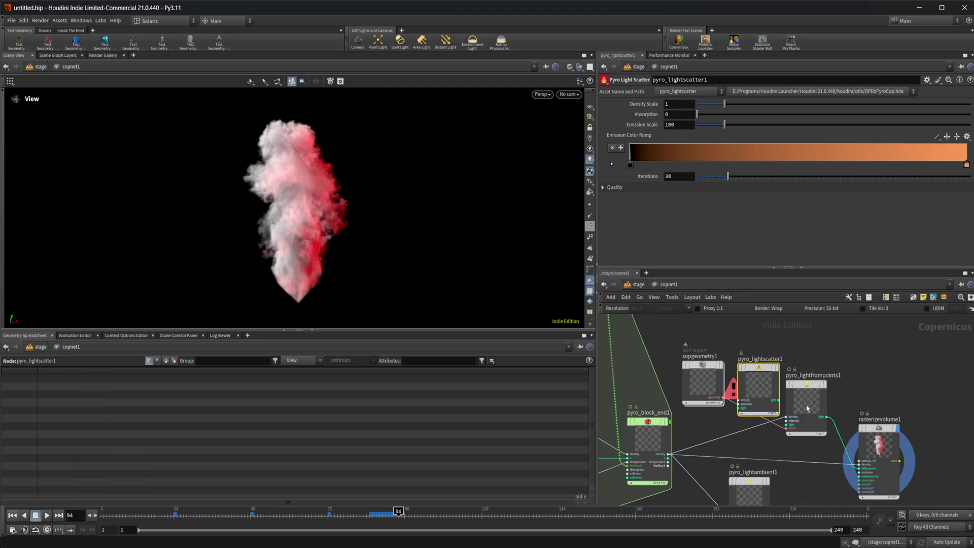
{"action": "left_click_drag", "start_coordinate": [761, 432], "coordinate": [747, 488]}
{"action": "left_click_drag", "start_coordinate": [770, 330], "coordinate": [784, 426]}
{"action": "scroll", "coordinate": [748, 417], "scroll_direction": "up", "scroll_amount": 2}
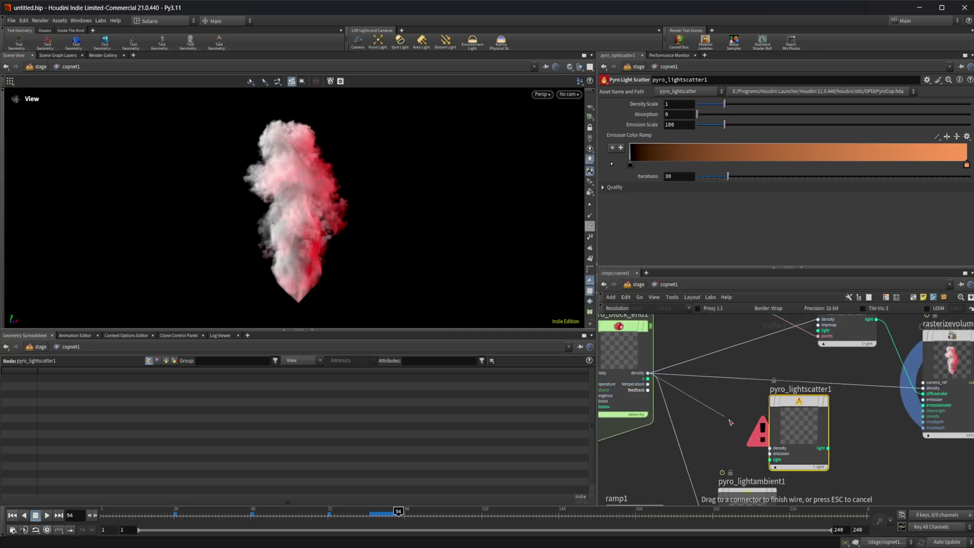
Wire pyro_lightscatter1 between the pyro block's density output and rasterizevolume1's diffusecolor input, and check the scatter node's error details
{"action": "left_click_drag", "start_coordinate": [739, 428], "coordinate": [770, 448]}
{"action": "middle_click_drag", "start_coordinate": [850, 431], "coordinate": [800, 430]}
{"action": "left_click_drag", "start_coordinate": [754, 445], "coordinate": [846, 387]}
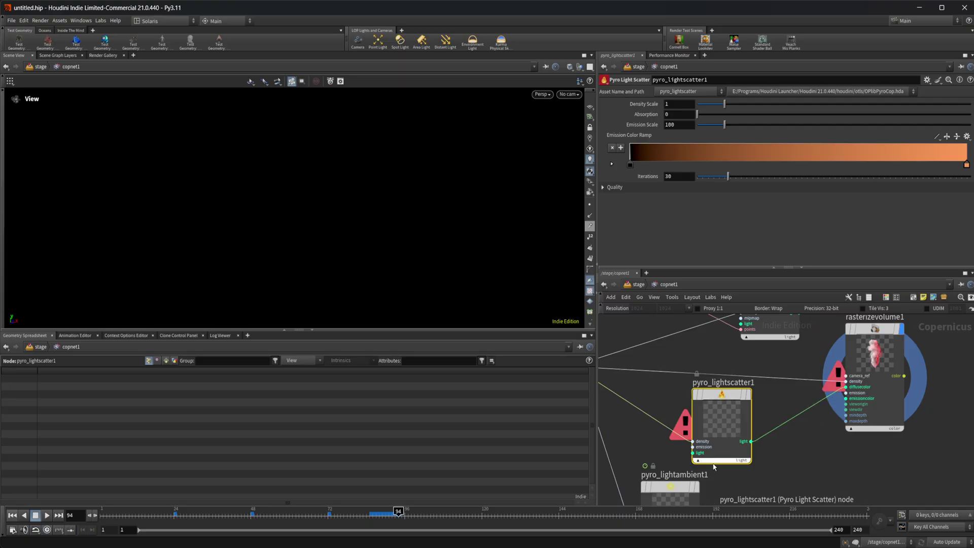
{"action": "left_click", "coordinate": [682, 396]}
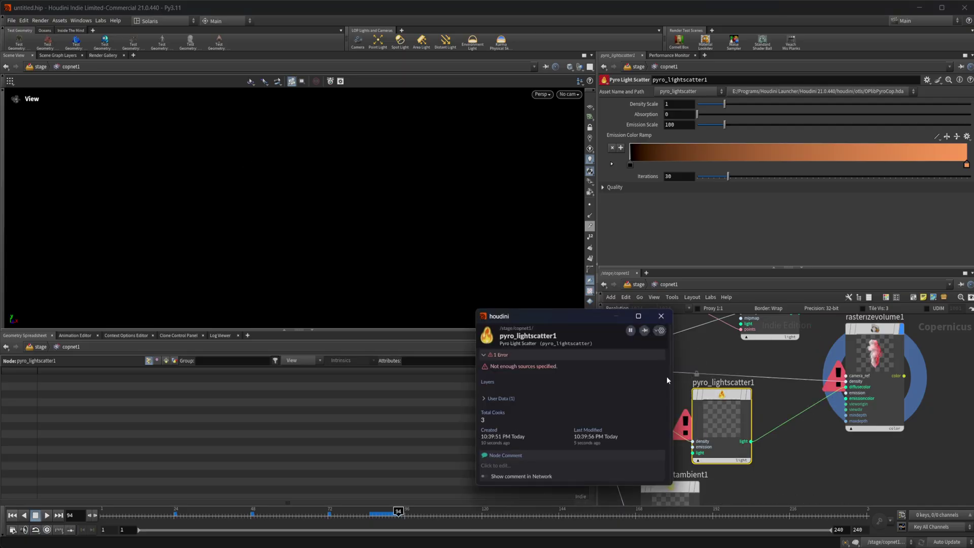
{"action": "left_click", "coordinate": [656, 318]}
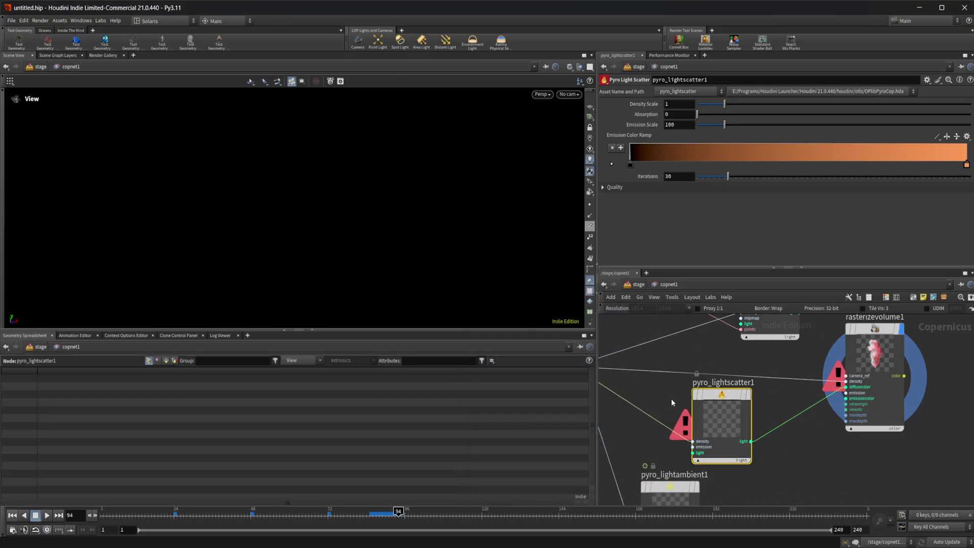
Wire the pyro block's temperature output into the emission input of pyro_lightscatter1
{"action": "middle_click_drag", "start_coordinate": [668, 401], "coordinate": [750, 395]}
{"action": "left_click_drag", "start_coordinate": [665, 365], "coordinate": [786, 435]}
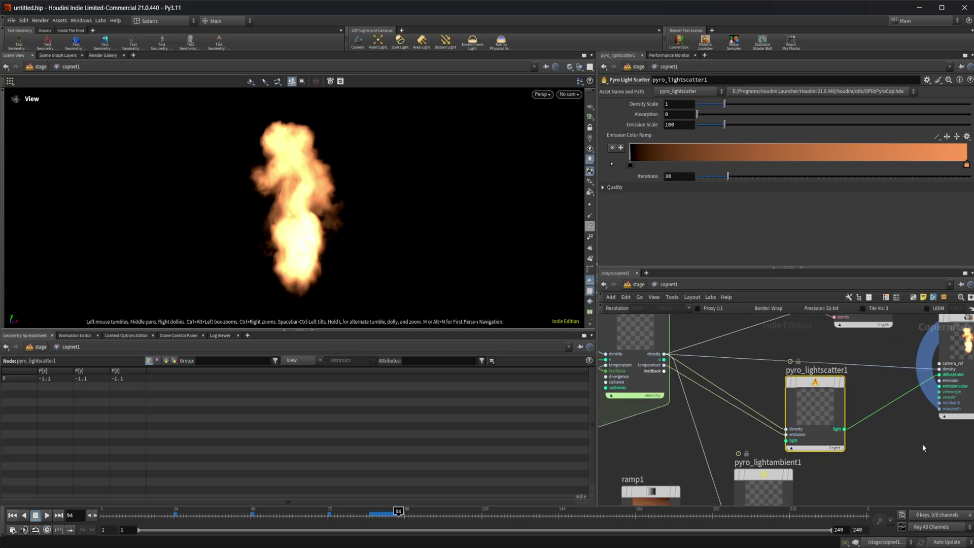
{"action": "middle_click_drag", "start_coordinate": [747, 417], "coordinate": [687, 437]}
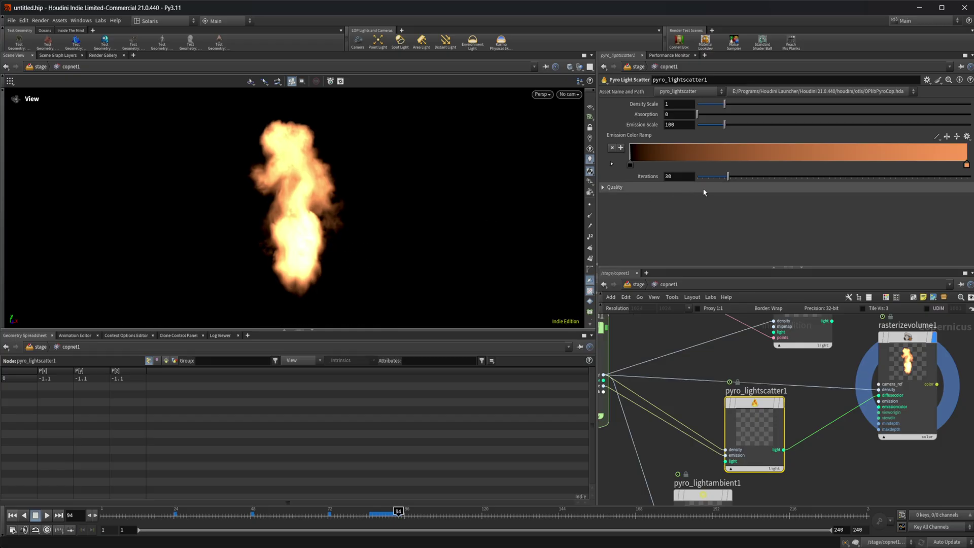
Set both the density scale and the emission scale of pyro_lightscatter1 to 10
{"action": "left_click", "coordinate": [692, 104]}
{"action": "type", "text": "0"}
{"action": "key", "text": "Return"}
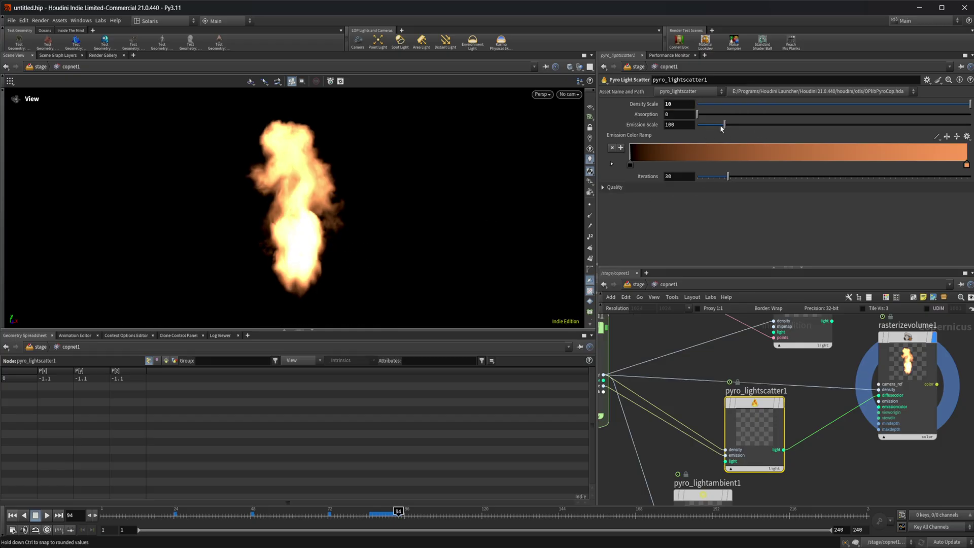
{"action": "left_click", "coordinate": [690, 123]}
{"action": "key", "text": "BackSpace"}
{"action": "key", "text": "Return"}
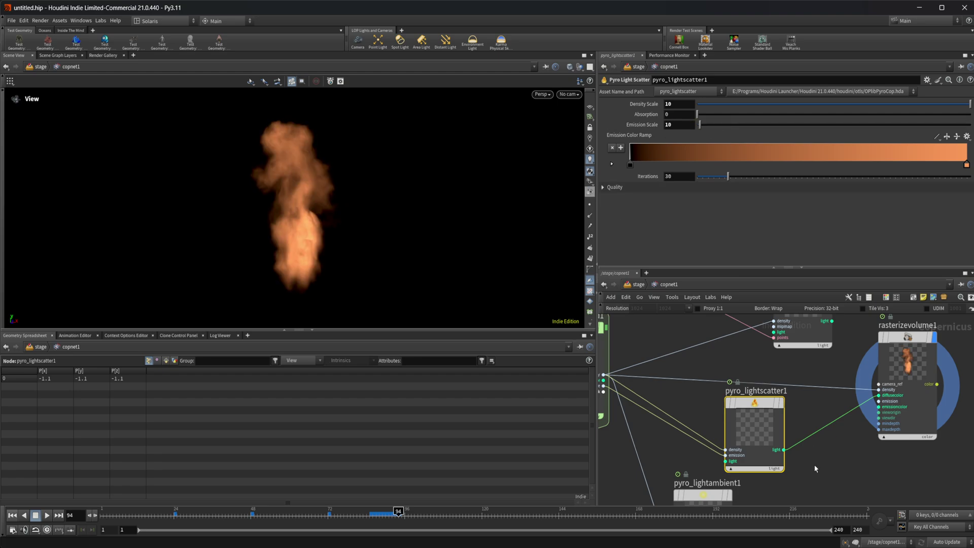
Look inside the pyro_lightscatter1 network and return to copnet1
{"action": "double_click", "coordinate": [769, 422]}
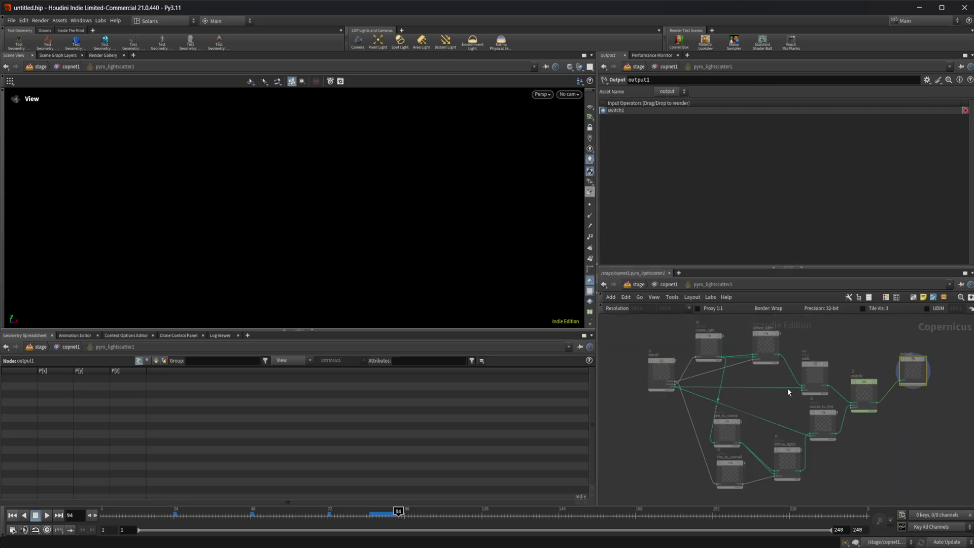
{"action": "left_click", "coordinate": [669, 285]}
{"action": "scroll", "coordinate": [811, 448], "scroll_direction": "up", "scroll_amount": 5}
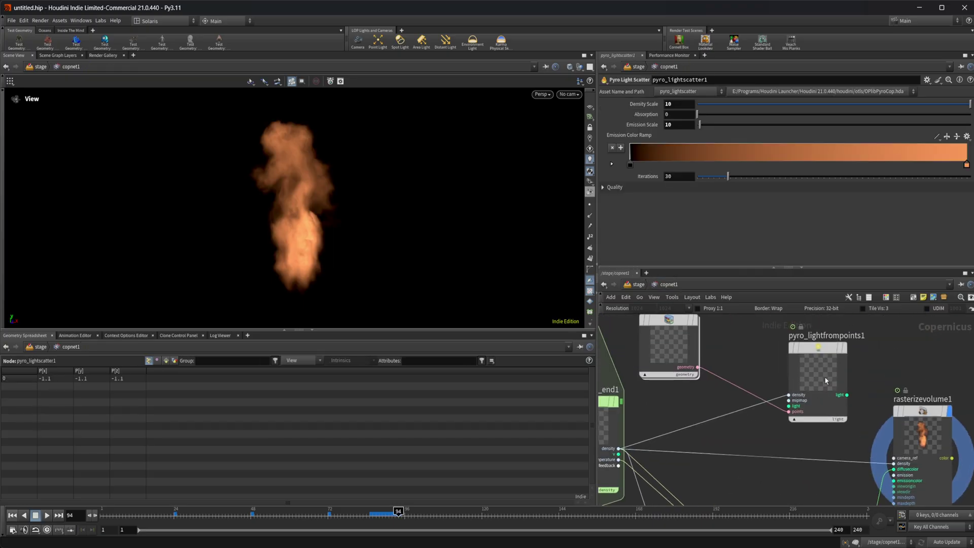
Move pyro_lightfrompoints1 closer to the geometry import node and place pyro_lightambient1 between the pyro block and rasterizevolume1
{"action": "left_click_drag", "start_coordinate": [825, 381], "coordinate": [748, 373]}
{"action": "middle_click_drag", "start_coordinate": [796, 376], "coordinate": [802, 315]}
{"action": "scroll", "coordinate": [779, 378], "scroll_direction": "down", "scroll_amount": 2}
{"action": "left_click_drag", "start_coordinate": [740, 502], "coordinate": [799, 370]}
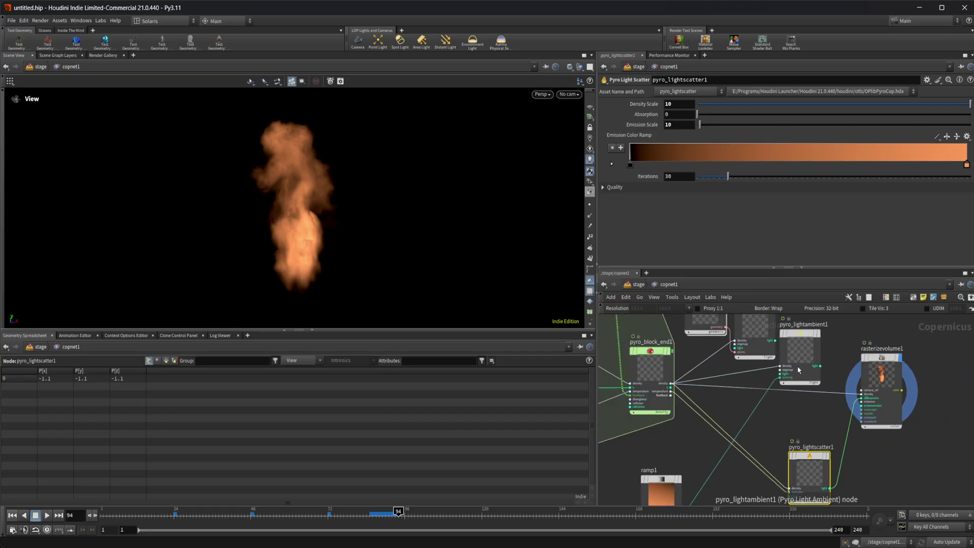
Delete ramp1 and wire pyro_lightambient1's light output into rasterizevolume1's diffusecolor input
{"action": "middle_click_drag", "start_coordinate": [740, 386], "coordinate": [732, 390]}
{"action": "left_click", "coordinate": [646, 494]}
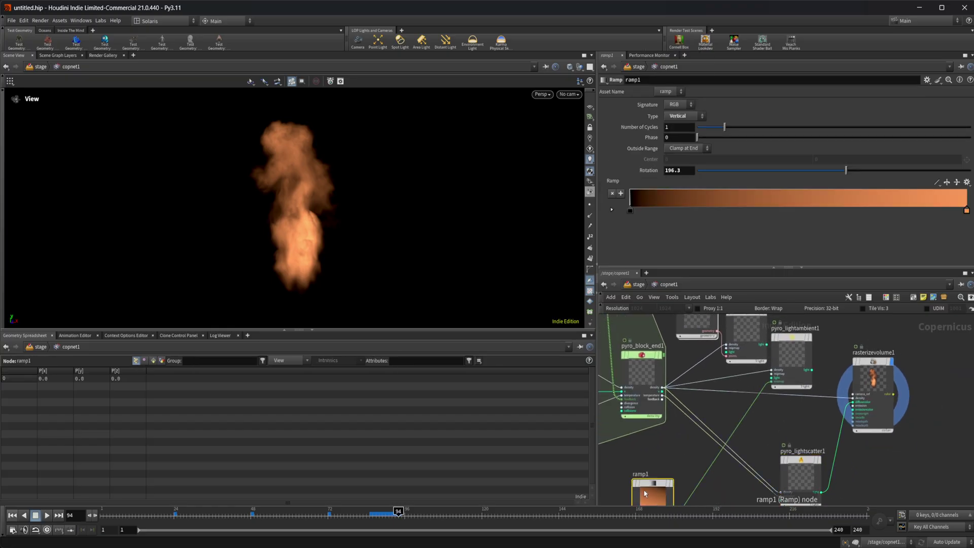
{"action": "key", "text": "Delete"}
{"action": "scroll", "coordinate": [810, 376], "scroll_direction": "up", "scroll_amount": 2}
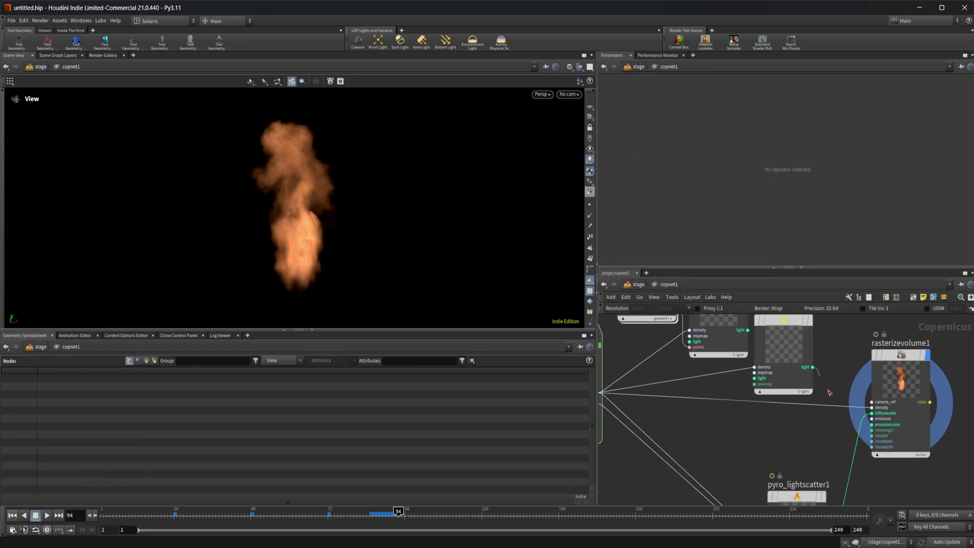
{"action": "left_click_drag", "start_coordinate": [838, 406], "coordinate": [872, 413]}
{"action": "middle_click_drag", "start_coordinate": [787, 346], "coordinate": [796, 377]}
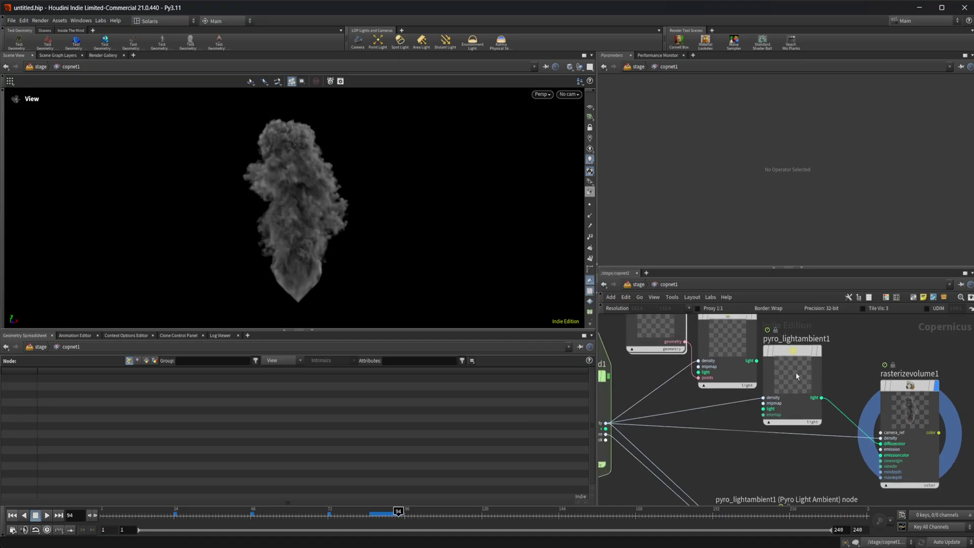
Set pyro_lightambient1's exposure to 1.41 and move the node slightly closer to rasterizevolume1
{"action": "left_click", "coordinate": [797, 377]}
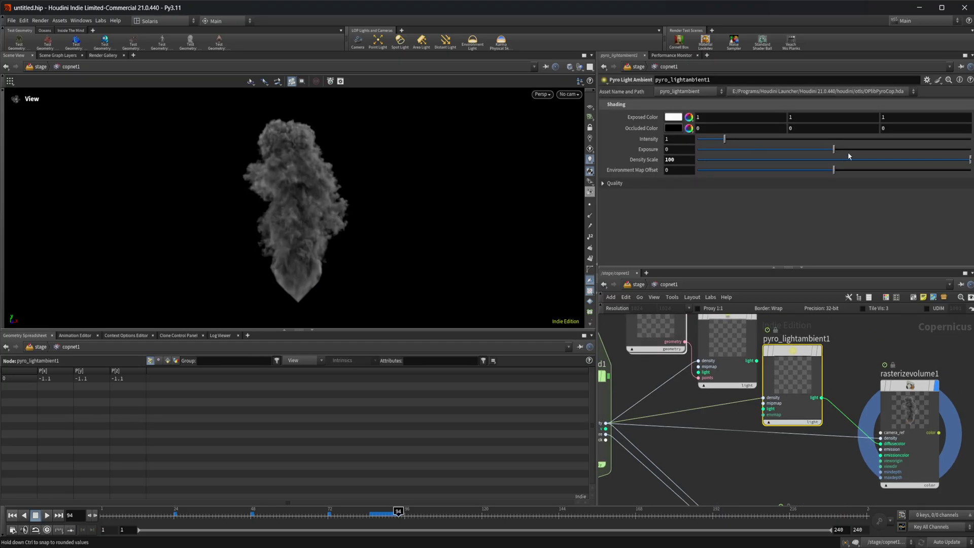
{"action": "left_click_drag", "start_coordinate": [837, 153], "coordinate": [854, 150]}
{"action": "left_click_drag", "start_coordinate": [805, 375], "coordinate": [830, 368]}
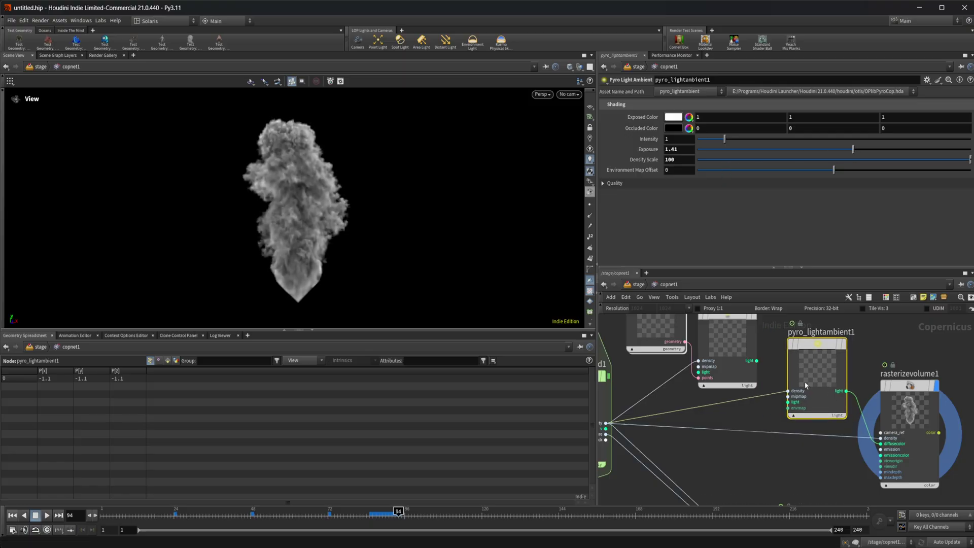
Add a new Ramp node below the pyro block and wire its output into pyro_lightambient1's envmap input
{"action": "scroll", "coordinate": [735, 450], "scroll_direction": "down", "scroll_amount": 3}
{"action": "key", "text": "Tab"}
{"action": "type", "text": "ramp"}
{"action": "key", "text": "Down"}
{"action": "key", "text": "Return"}
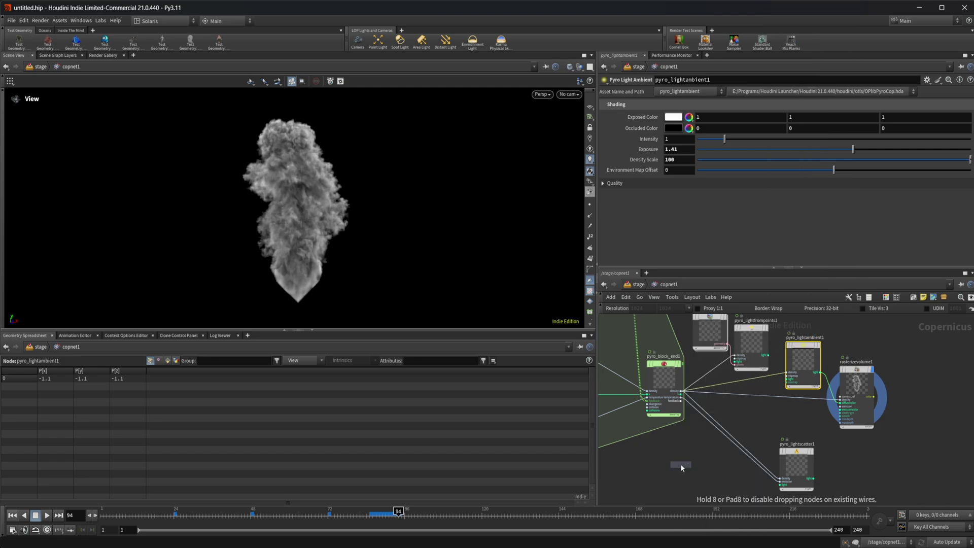
{"action": "left_click", "coordinate": [682, 466]}
{"action": "scroll", "coordinate": [698, 493], "scroll_direction": "up", "scroll_amount": 3}
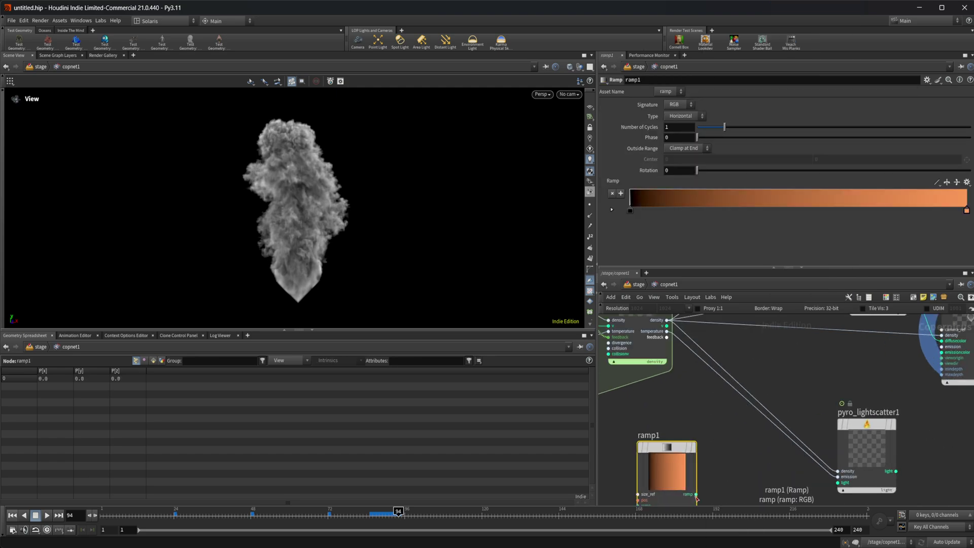
{"action": "left_click_drag", "start_coordinate": [696, 495], "coordinate": [805, 365]}
{"action": "left_click", "coordinate": [820, 341]}
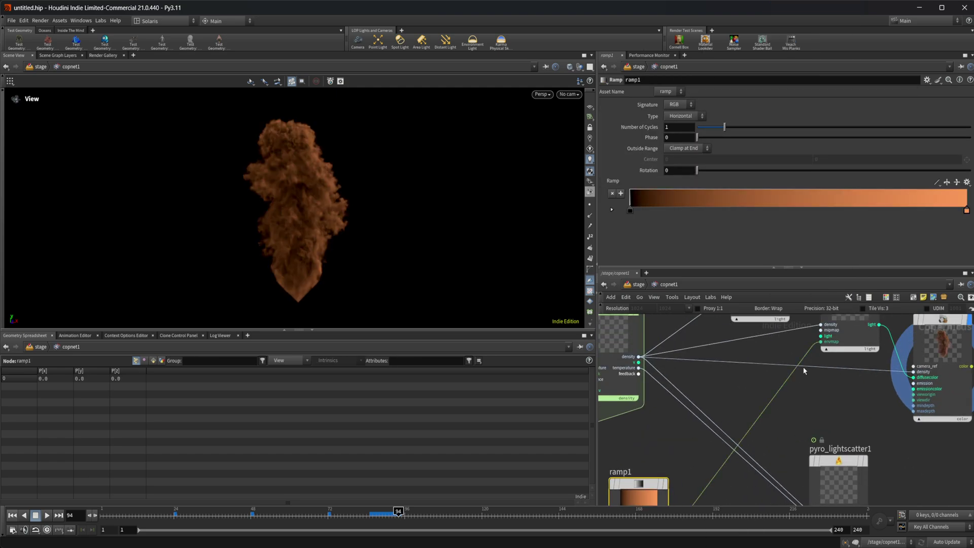
Set the color of ramp1's end point to a pale cyan (C3FFFF)
{"action": "middle_click_drag", "start_coordinate": [644, 461], "coordinate": [649, 442]}
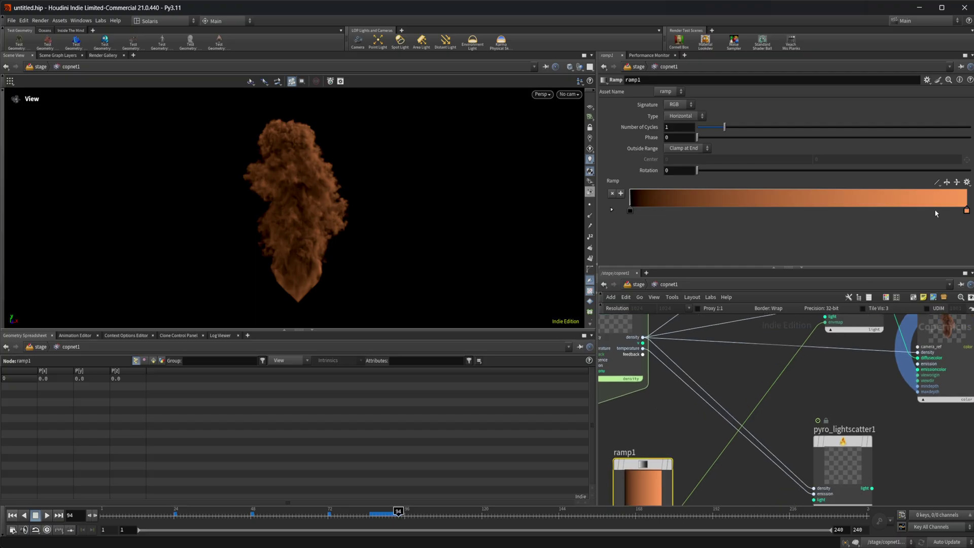
{"action": "left_click", "coordinate": [612, 210]}
{"action": "left_click", "coordinate": [682, 243]}
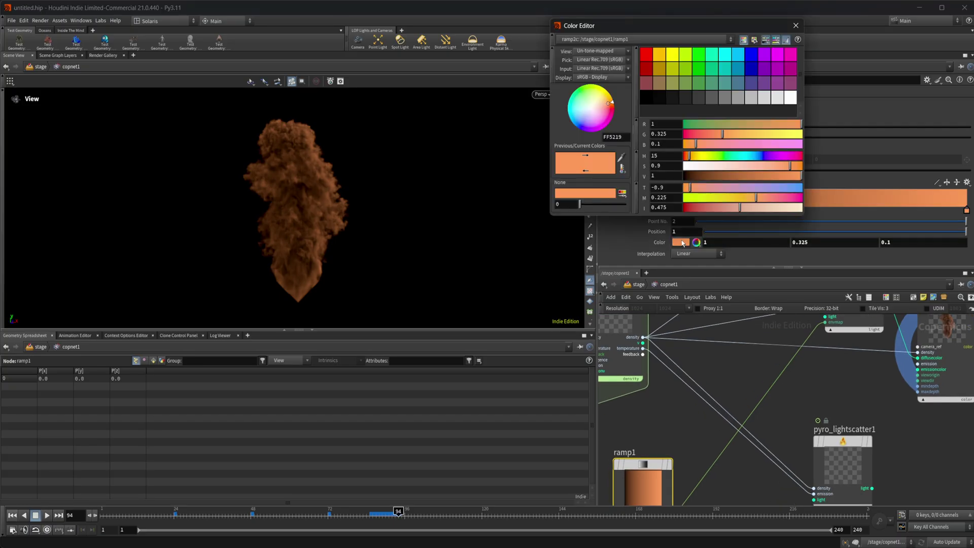
{"action": "left_click", "coordinate": [726, 59]}
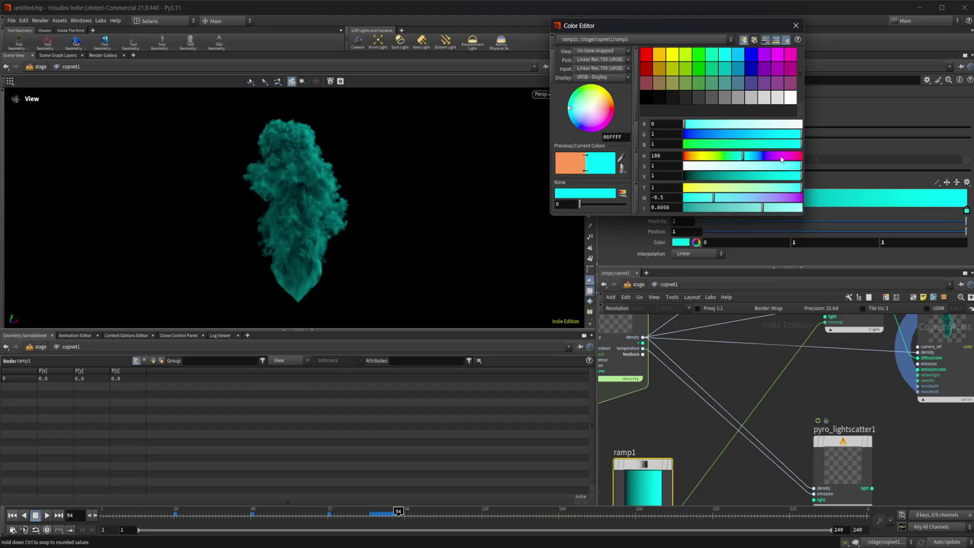
{"action": "left_click_drag", "start_coordinate": [724, 128], "coordinate": [775, 126]}
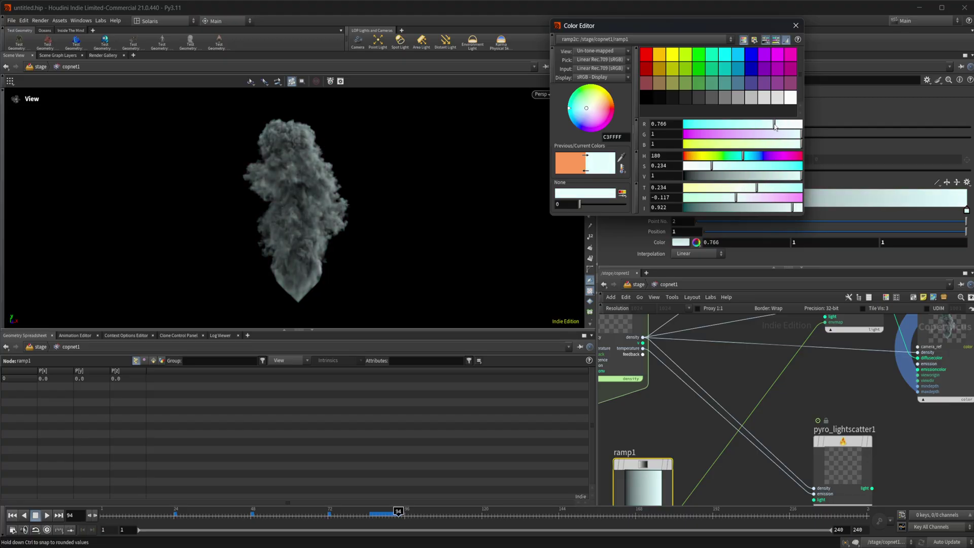
{"action": "left_click", "coordinate": [797, 29]}
Set ramp1's type to Vertical
{"action": "left_click", "coordinate": [685, 116]}
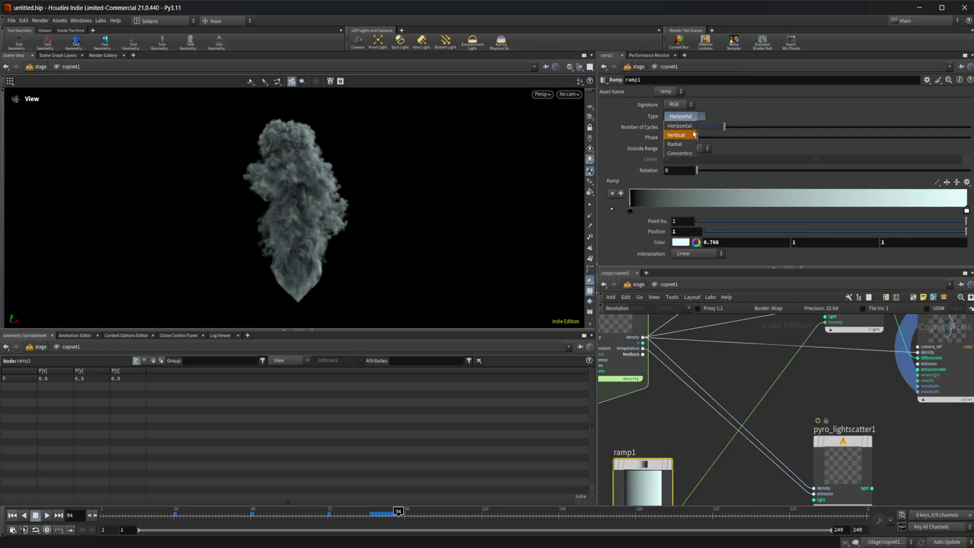
{"action": "left_click", "coordinate": [689, 115]}
{"action": "left_click", "coordinate": [689, 115]}
{"action": "left_click", "coordinate": [680, 125]}
Move rasterizevolume1 farther right and place pyro_lightfrompoints1 between it and pyro_lightambient1
{"action": "scroll", "coordinate": [788, 406], "scroll_direction": "down", "scroll_amount": 2}
{"action": "middle_click_drag", "start_coordinate": [788, 405], "coordinate": [699, 432]}
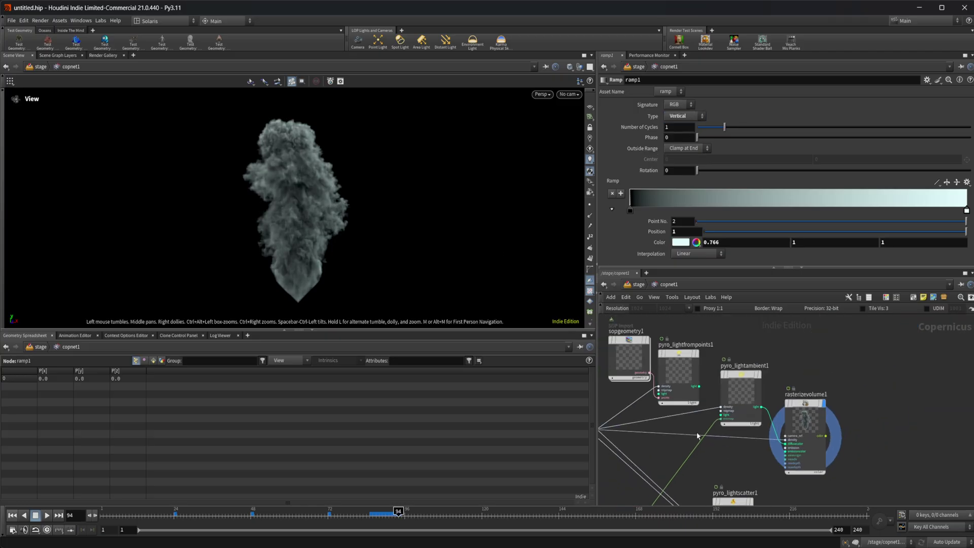
{"action": "left_click_drag", "start_coordinate": [801, 414], "coordinate": [863, 414]}
{"action": "left_click_drag", "start_coordinate": [690, 368], "coordinate": [814, 350]}
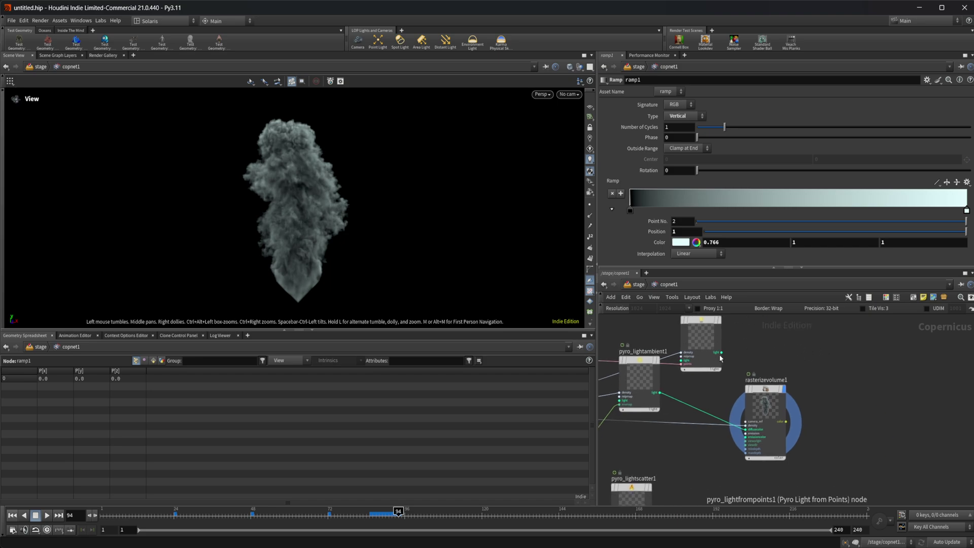
{"action": "middle_click_drag", "start_coordinate": [837, 363], "coordinate": [760, 361]}
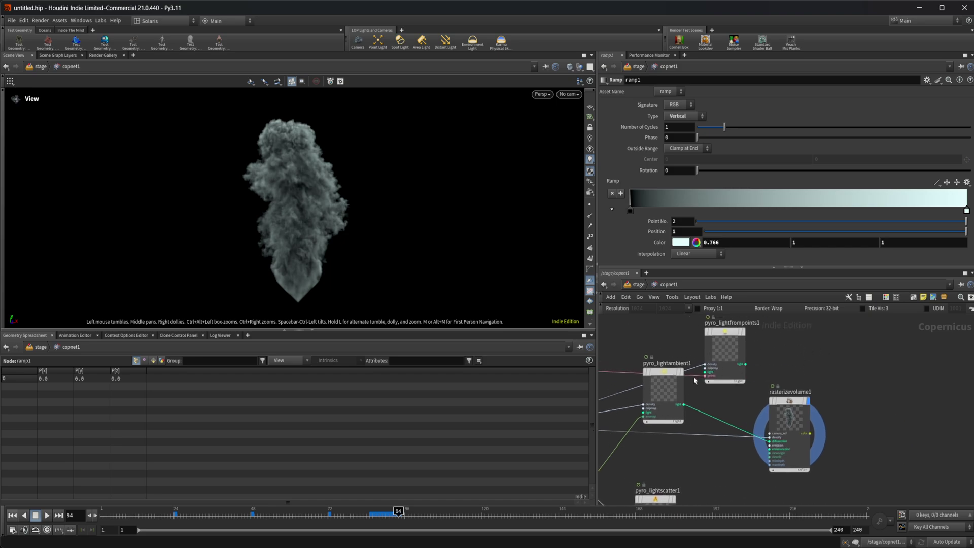
Wire pyro_lightambient1's light output through pyro_lightfrompoints1's light input, and its light output into rasterizevolume1's diffusecolor input
{"action": "middle_click_drag", "start_coordinate": [711, 395], "coordinate": [742, 395]}
{"action": "scroll", "coordinate": [720, 415], "scroll_direction": "up", "scroll_amount": 2}
{"action": "left_click_drag", "start_coordinate": [716, 403], "coordinate": [729, 387]}
{"action": "left_click", "coordinate": [740, 365]}
{"action": "left_click_drag", "start_coordinate": [789, 355], "coordinate": [819, 447]}
Lower pyro_lightfrompoints1 in the network, try an exposure of -10 on it and set the exposure to -1.13
{"action": "left_click_drag", "start_coordinate": [765, 327], "coordinate": [769, 361]}
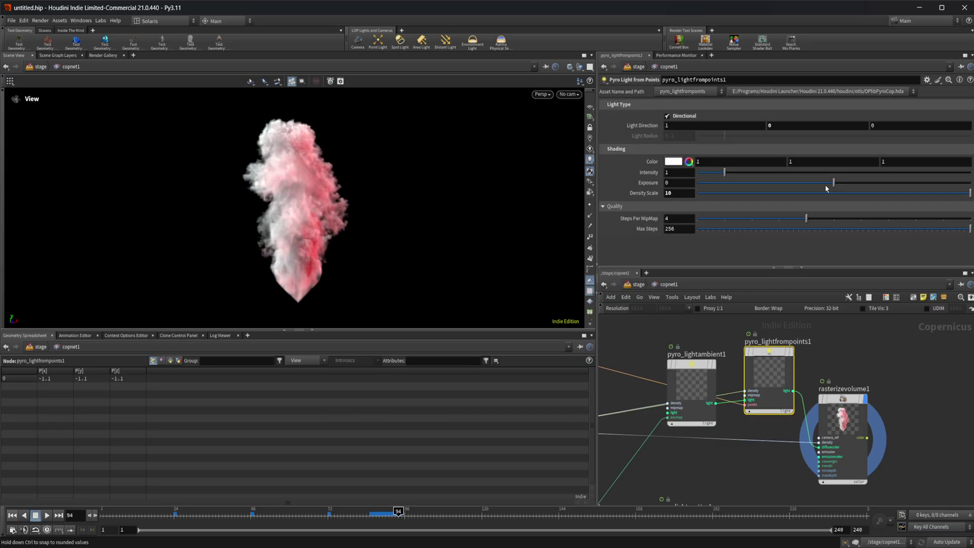
{"action": "left_click_drag", "start_coordinate": [826, 188], "coordinate": [706, 181]}
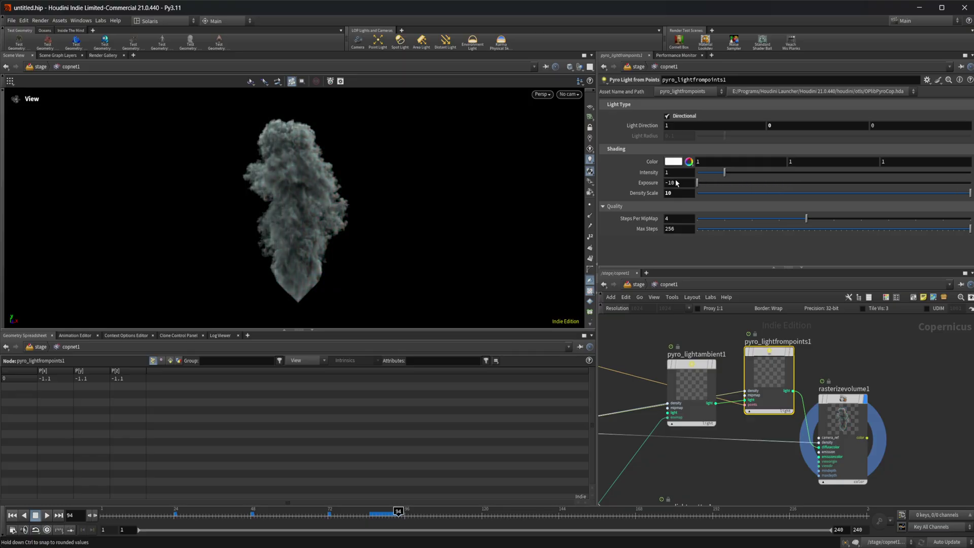
{"action": "left_click_drag", "start_coordinate": [754, 176], "coordinate": [819, 173]}
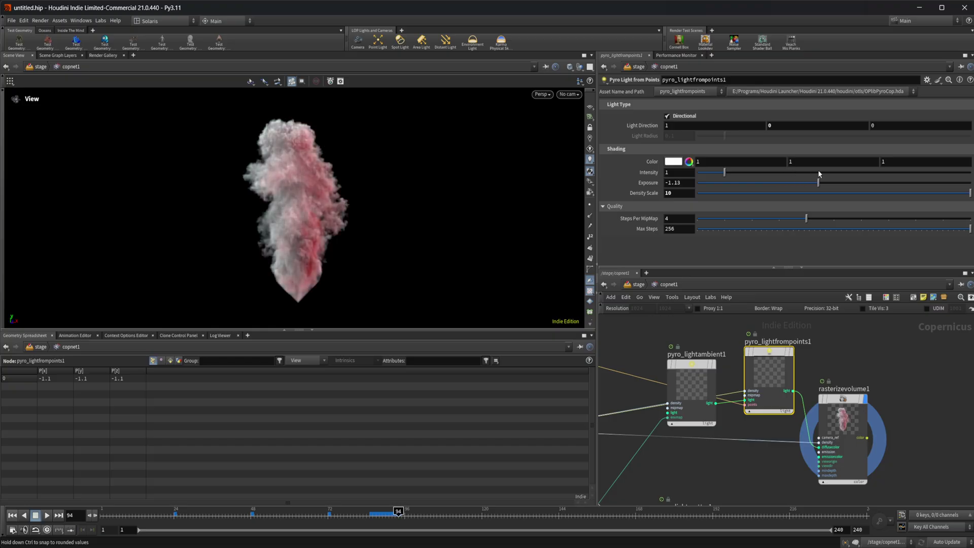
Set the color of ramp1's end point to purple (7F00FF)
{"action": "middle_click_drag", "start_coordinate": [735, 399], "coordinate": [650, 467]}
{"action": "left_click", "coordinate": [648, 467]}
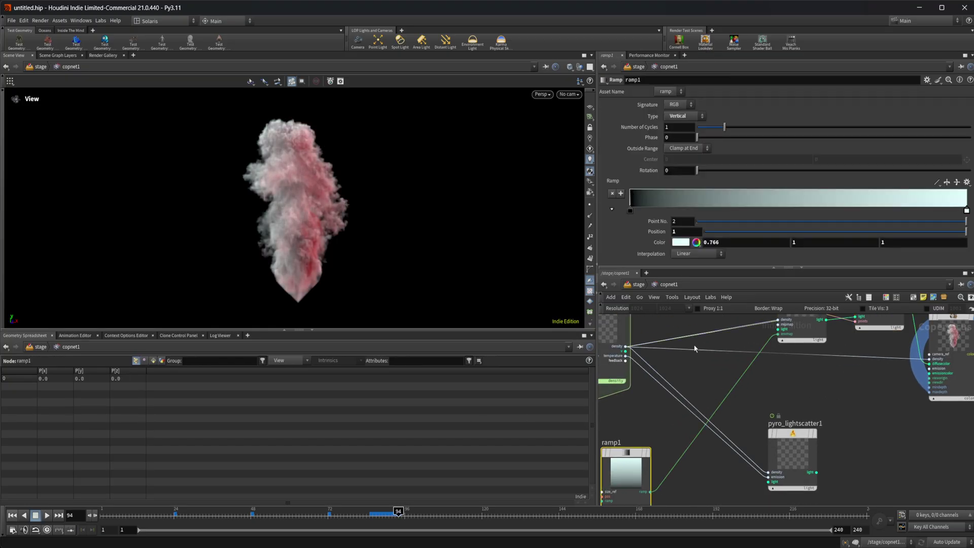
{"action": "left_click", "coordinate": [678, 242]}
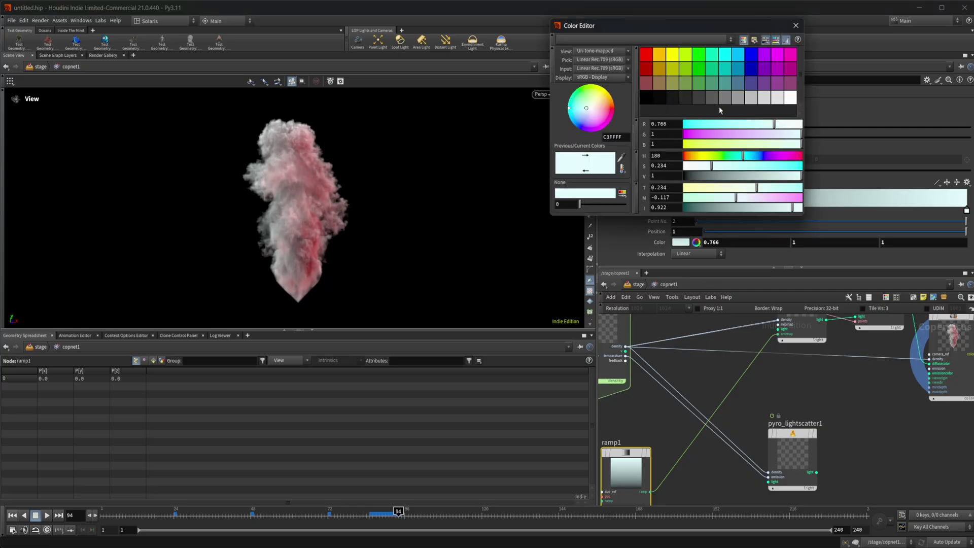
{"action": "left_click", "coordinate": [767, 56]}
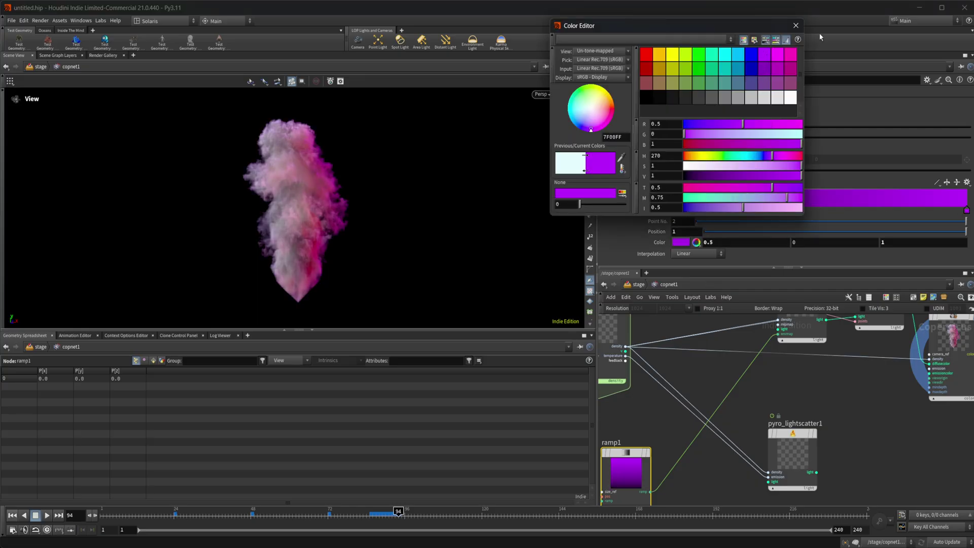
{"action": "left_click", "coordinate": [796, 26]}
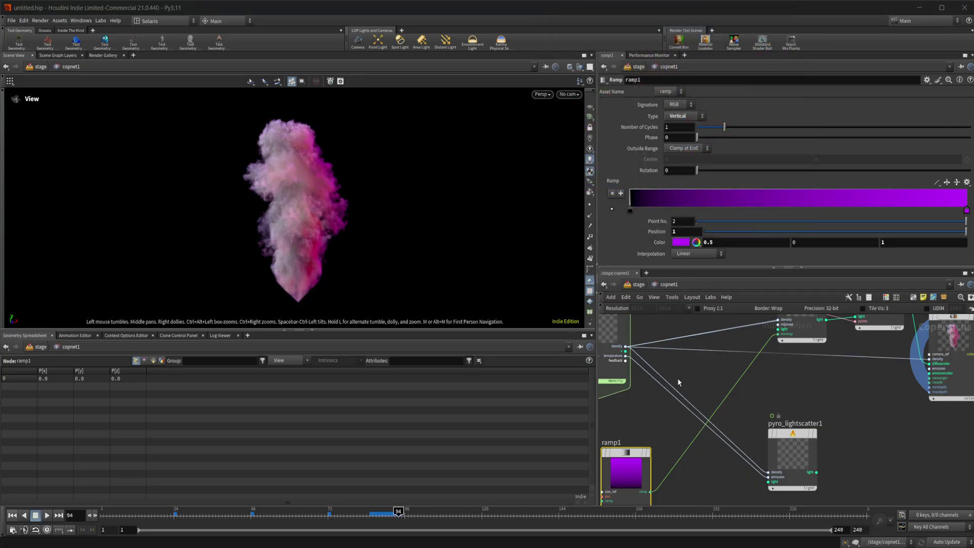
Space out pyro_lightambient1 and pyro_lightfrompoints1 evenly between the pyro block and rasterizevolume1
{"action": "scroll", "coordinate": [678, 378], "scroll_direction": "down", "scroll_amount": 2}
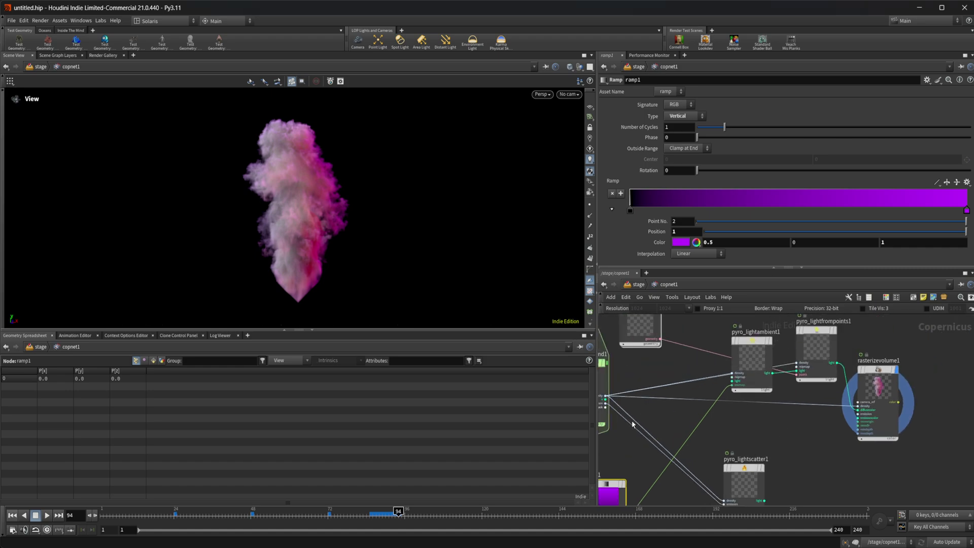
{"action": "middle_click_drag", "start_coordinate": [787, 442], "coordinate": [808, 445]}
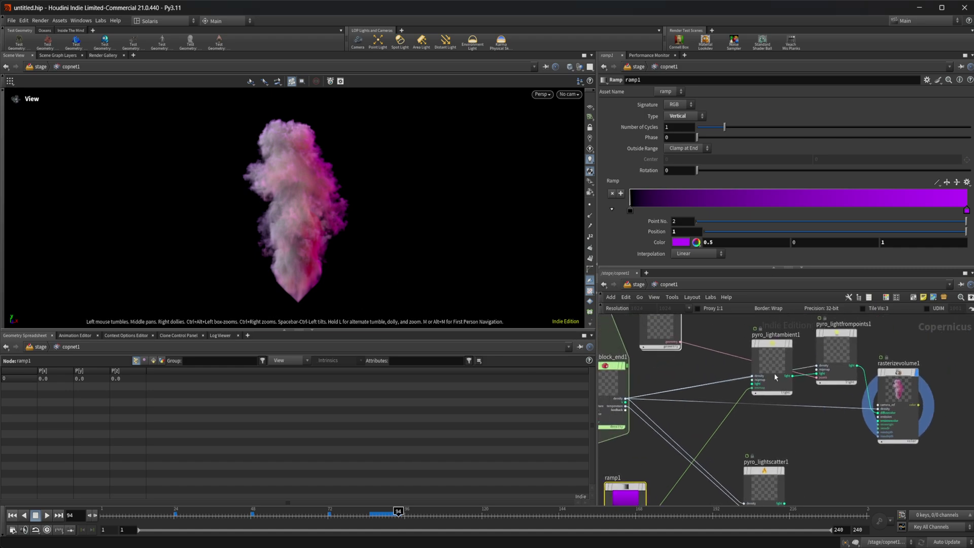
{"action": "left_click_drag", "start_coordinate": [772, 367], "coordinate": [745, 373]}
{"action": "left_click_drag", "start_coordinate": [830, 369], "coordinate": [813, 381]}
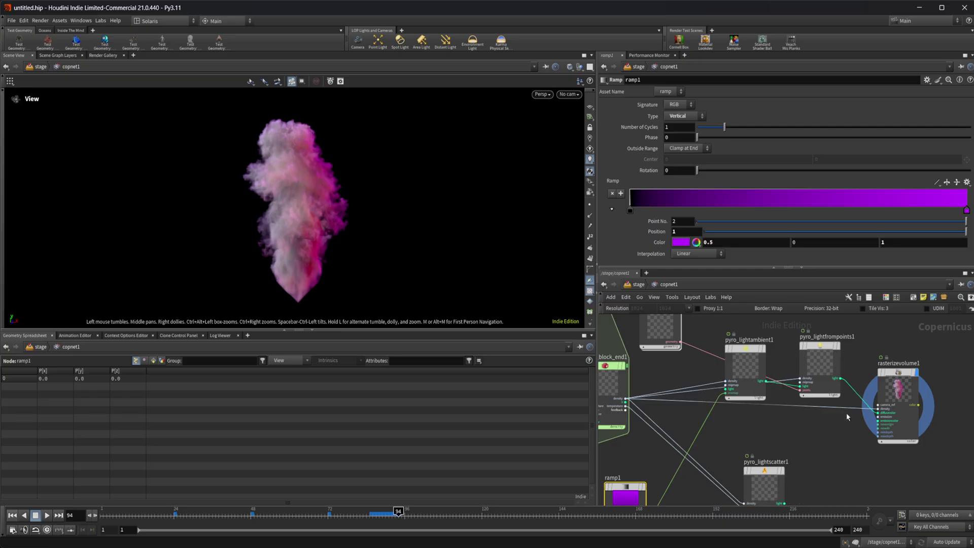
{"action": "middle_click_drag", "start_coordinate": [836, 437], "coordinate": [817, 434]}
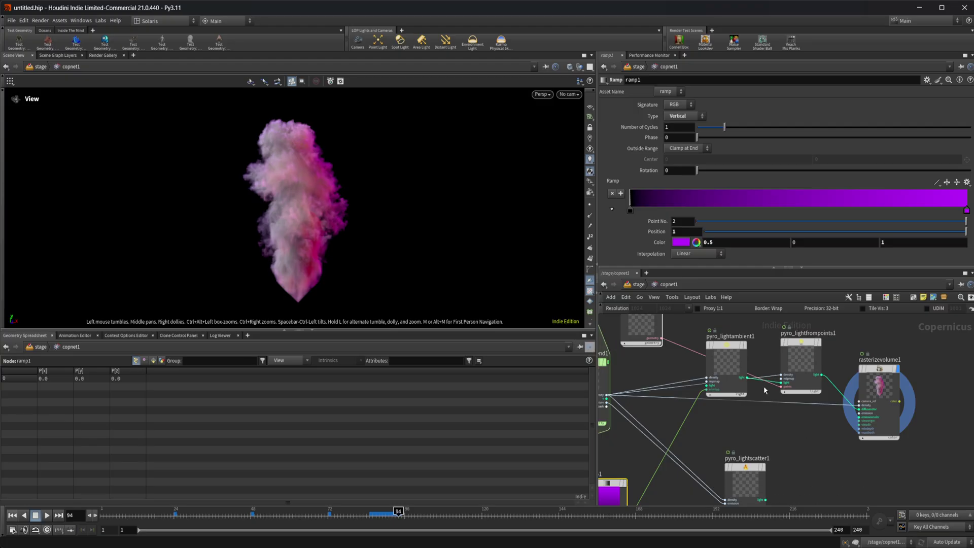
{"action": "scroll", "coordinate": [756, 406], "scroll_direction": "down", "scroll_amount": 4}
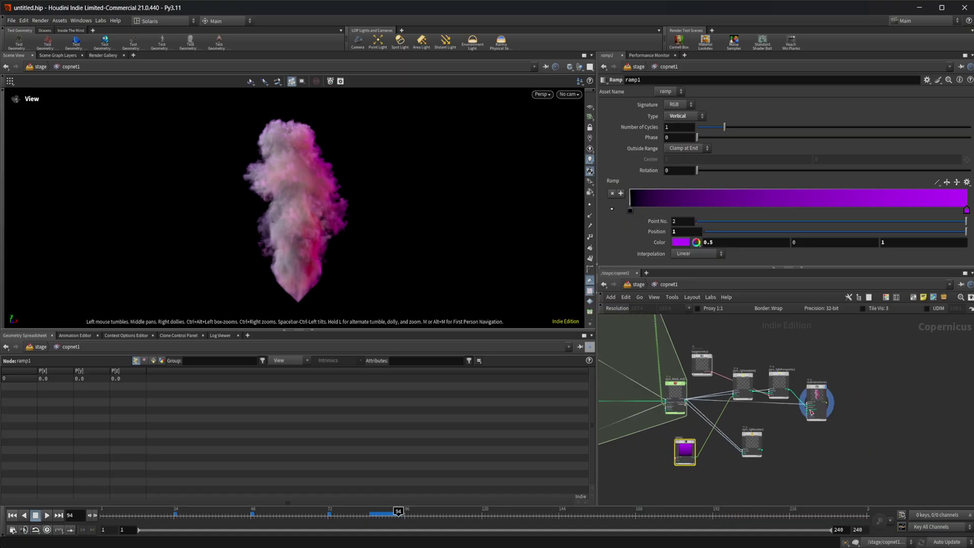
{"action": "scroll", "coordinate": [813, 411], "scroll_direction": "up", "scroll_amount": 2}
{"action": "scroll", "coordinate": [766, 439], "scroll_direction": "up", "scroll_amount": 2}
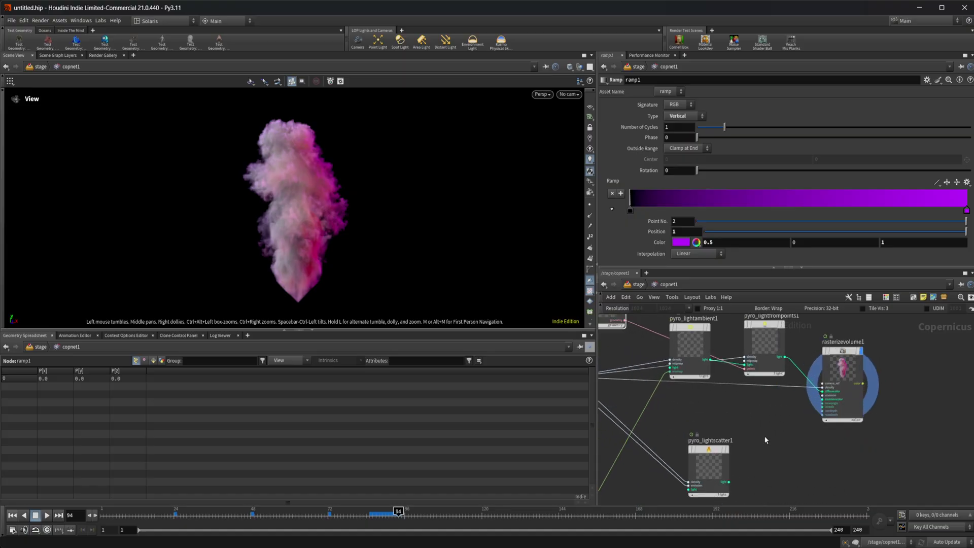
{"action": "scroll", "coordinate": [765, 439], "scroll_direction": "down", "scroll_amount": 4}
{"action": "scroll", "coordinate": [710, 441], "scroll_direction": "up", "scroll_amount": 2}
{"action": "key", "text": "Tab"}
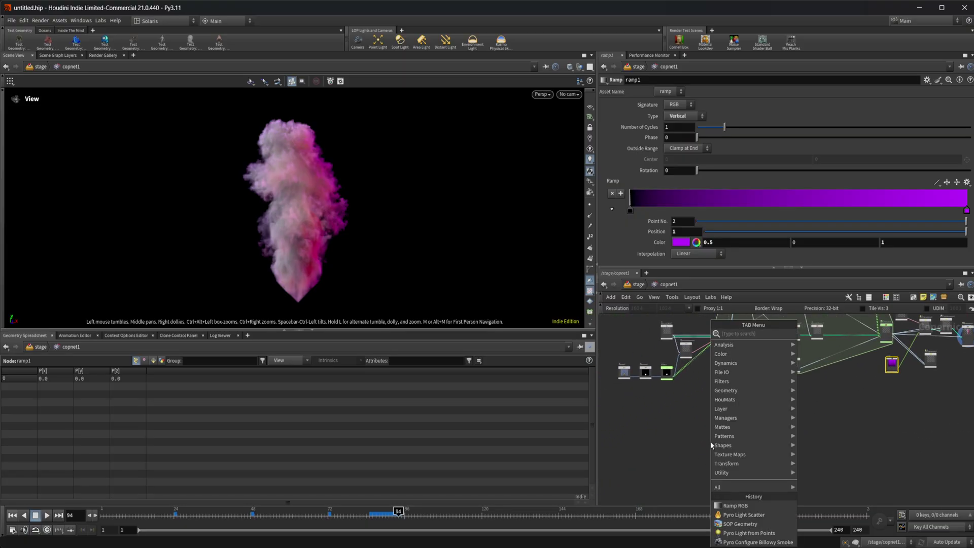
{"action": "type", "text": "pyro"}
{"action": "left_click", "coordinate": [842, 260]}
{"action": "left_click", "coordinate": [673, 470]}
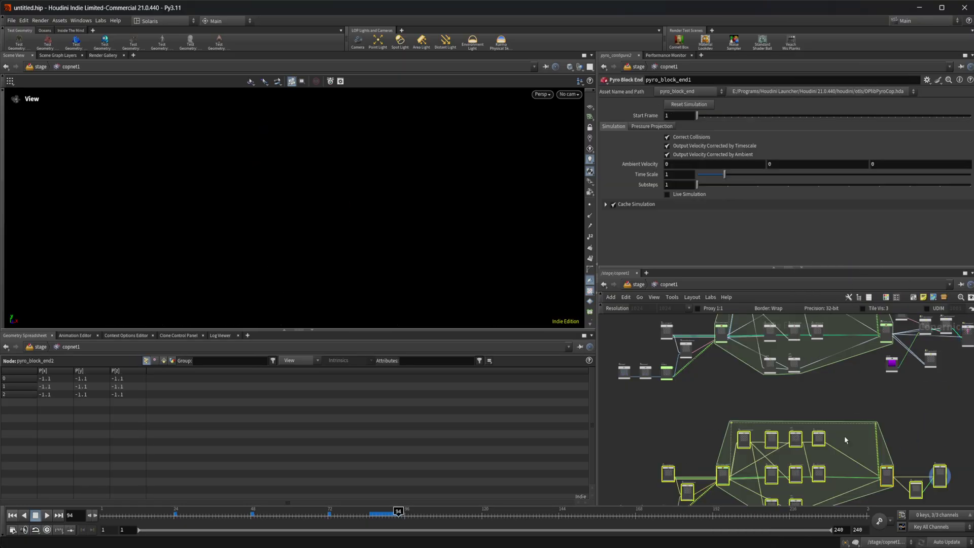
{"action": "key", "text": "h"}
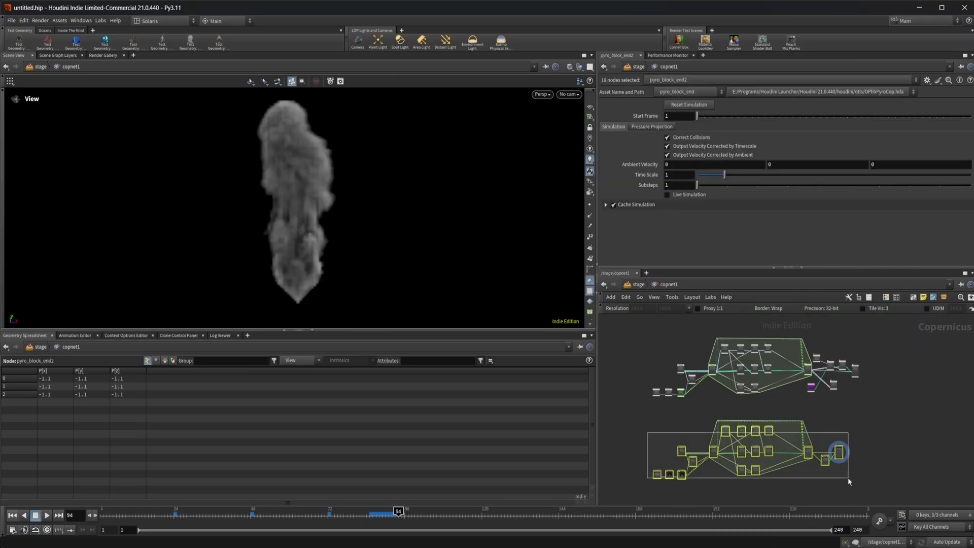
{"action": "key", "text": "Delete"}
Add a Pyro Configure Color Smoke setup in the empty space below the billowy smoke network
{"action": "scroll", "coordinate": [742, 436], "scroll_direction": "up", "scroll_amount": 3}
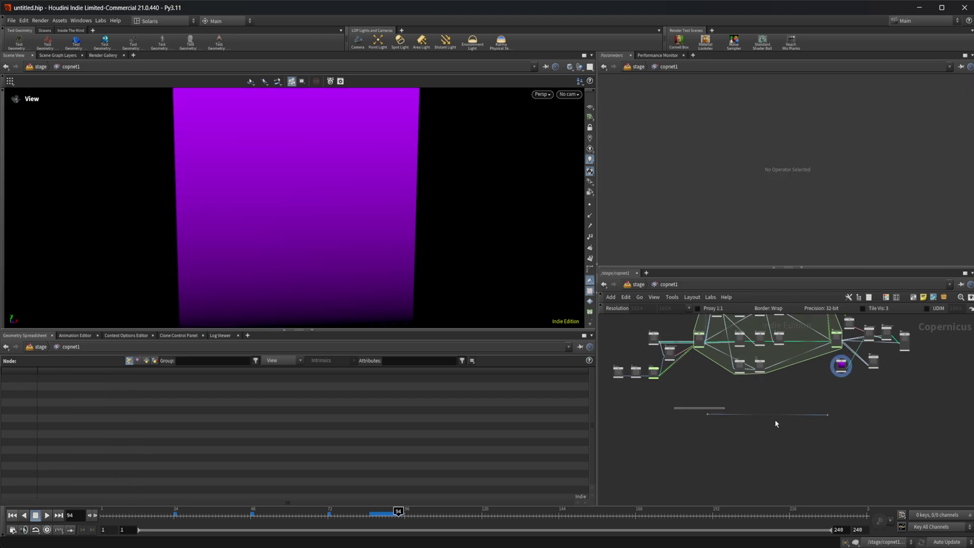
{"action": "key", "text": "Tab"}
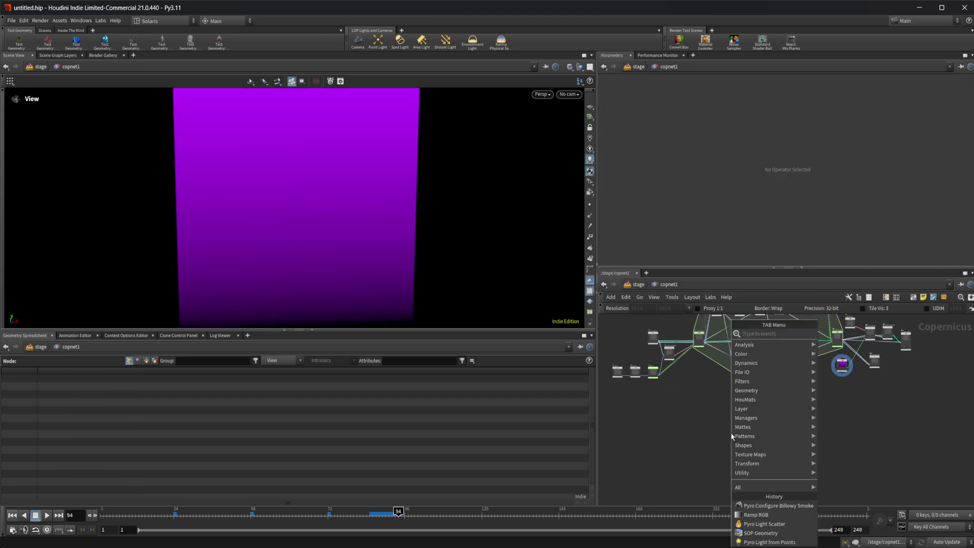
{"action": "type", "text": "pyr"}
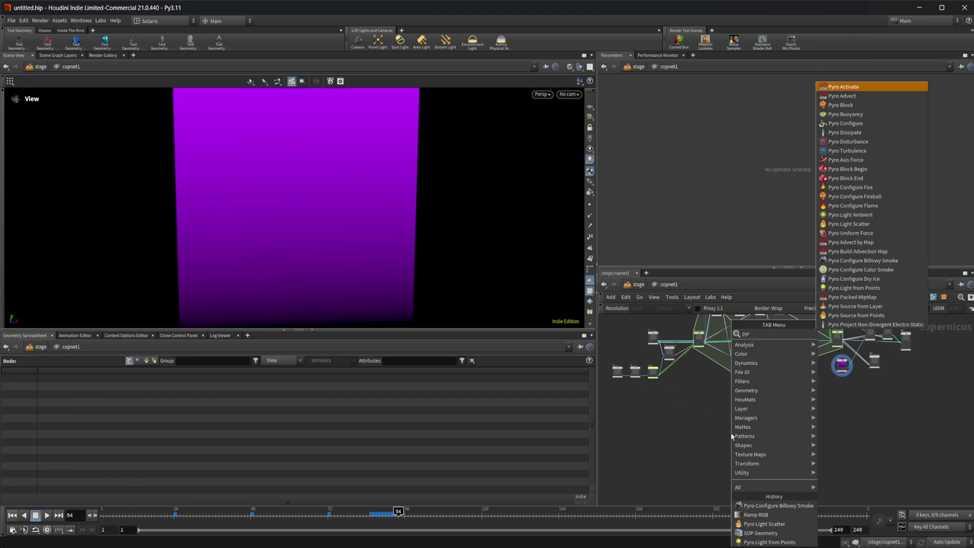
{"action": "key", "text": "Up"}
{"action": "key", "text": "Up"}
{"action": "key", "text": "Up"}
{"action": "key", "text": "Up"}
{"action": "key", "text": "Return"}
{"action": "left_click", "coordinate": [636, 439]}
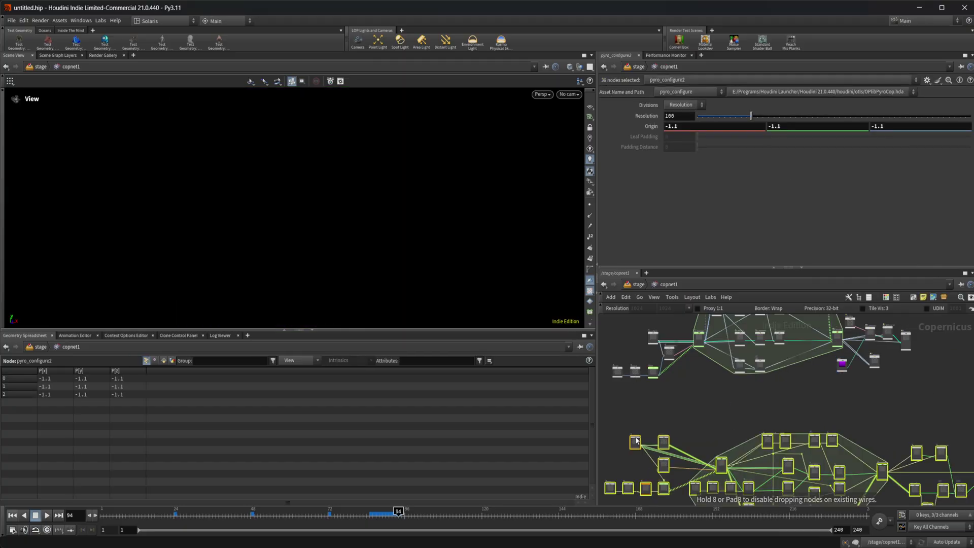
{"action": "middle_click_drag", "start_coordinate": [720, 417], "coordinate": [703, 413]}
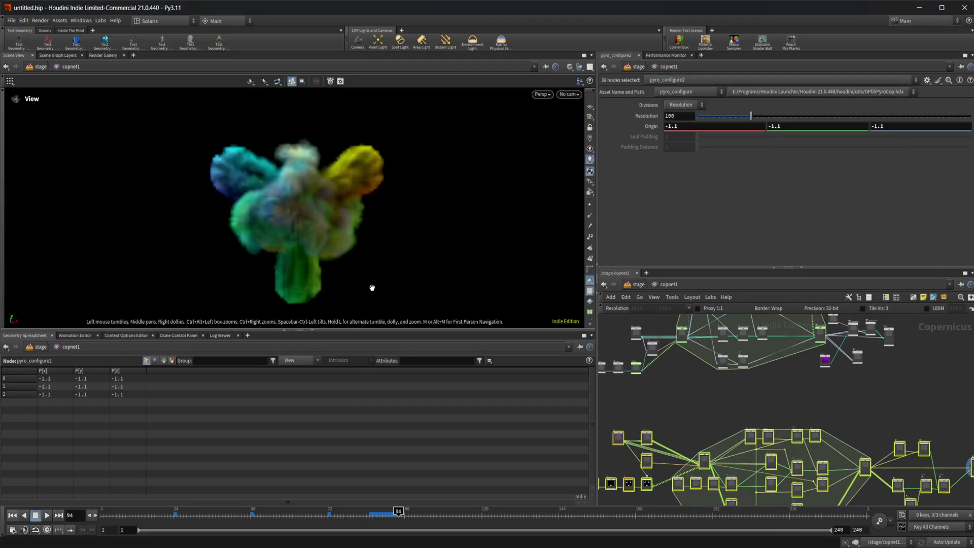
Set pyro_configure2's resolution to 300 and play the color smoke simulation from frame 1
{"action": "scroll", "coordinate": [604, 427], "scroll_direction": "up", "scroll_amount": 3}
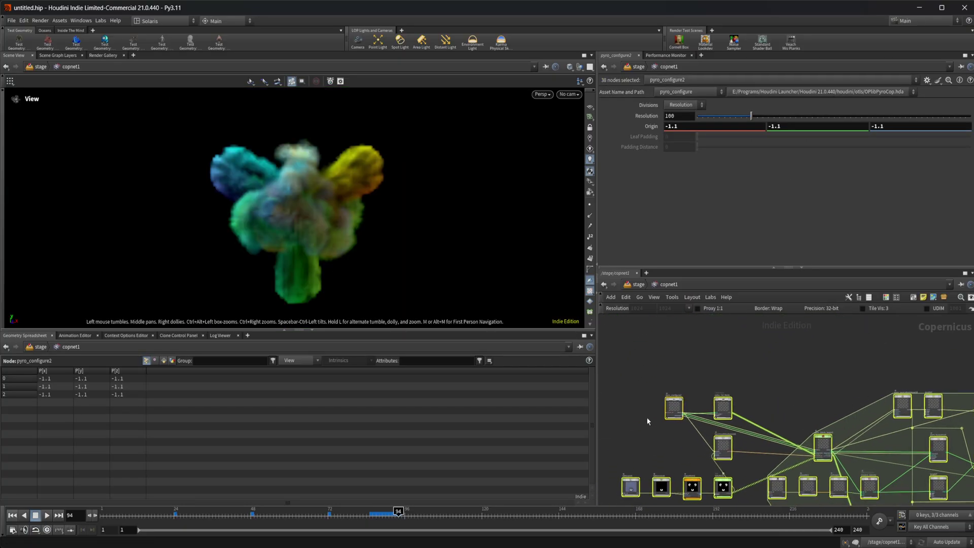
{"action": "left_click", "coordinate": [32, 511]}
{"action": "left_click", "coordinate": [678, 412]}
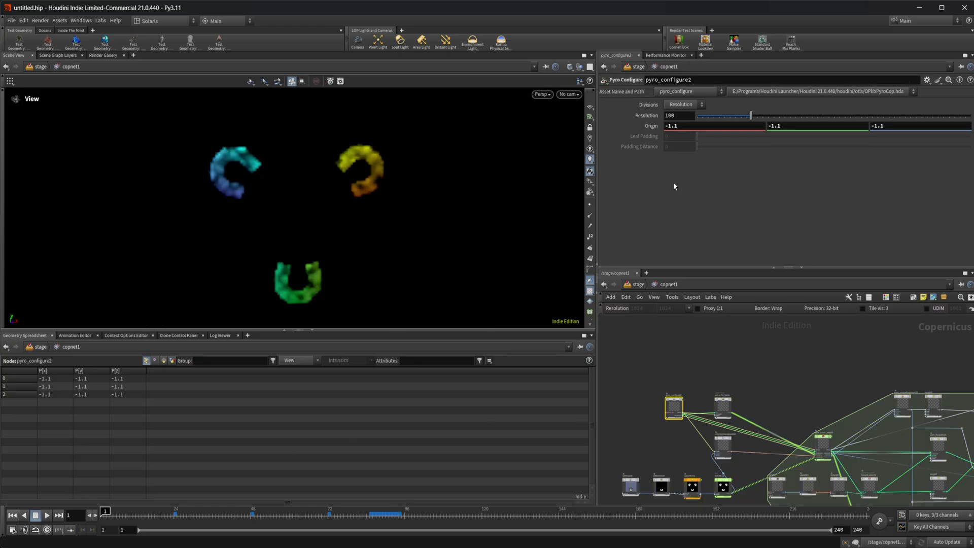
{"action": "double_click", "coordinate": [680, 116]}
{"action": "type", "text": "300"}
{"action": "key", "text": "Return"}
{"action": "left_click", "coordinate": [44, 515]}
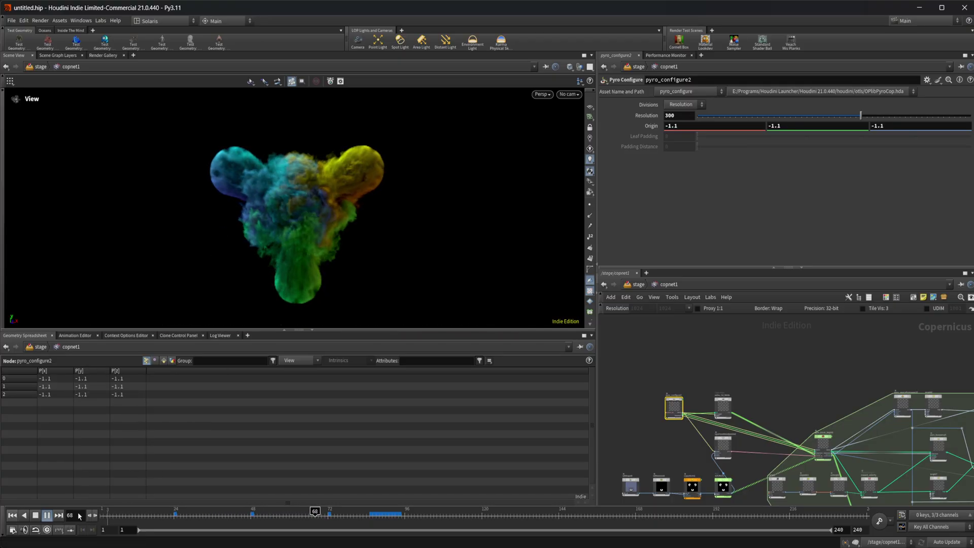
{"action": "key", "text": "Up"}
Add a Pyro Configure Dry Ice setup below the color smoke network
{"action": "scroll", "coordinate": [697, 387], "scroll_direction": "down", "scroll_amount": 5}
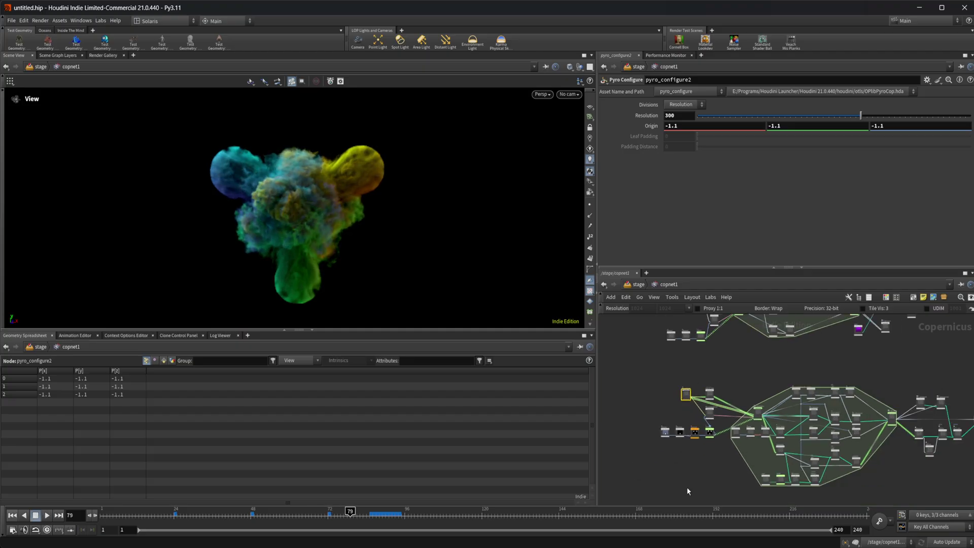
{"action": "key", "text": "Tab"}
{"action": "type", "text": "dry"}
{"action": "key", "text": "BackSpace"}
{"action": "key", "text": "BackSpace"}
{"action": "key", "text": "BackSpace"}
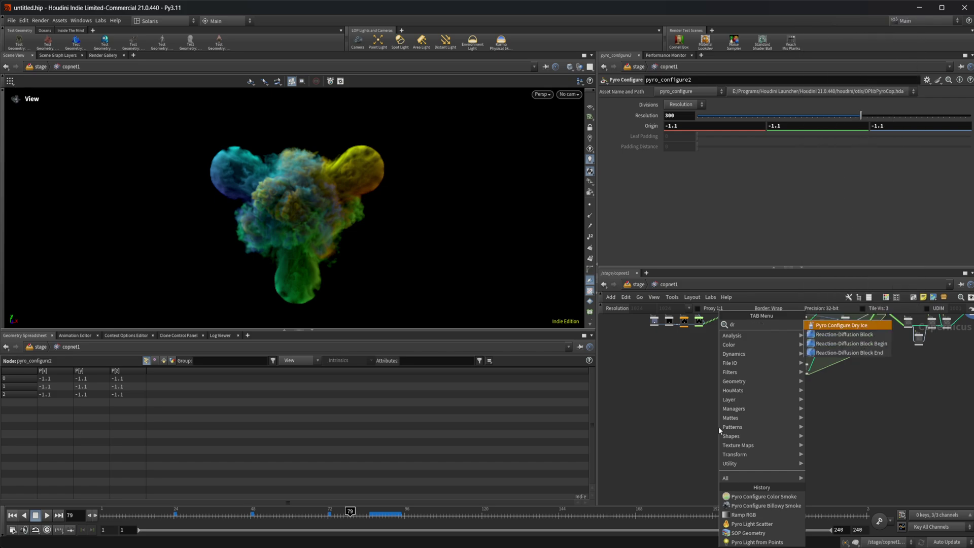
{"action": "left_click", "coordinate": [762, 496]}
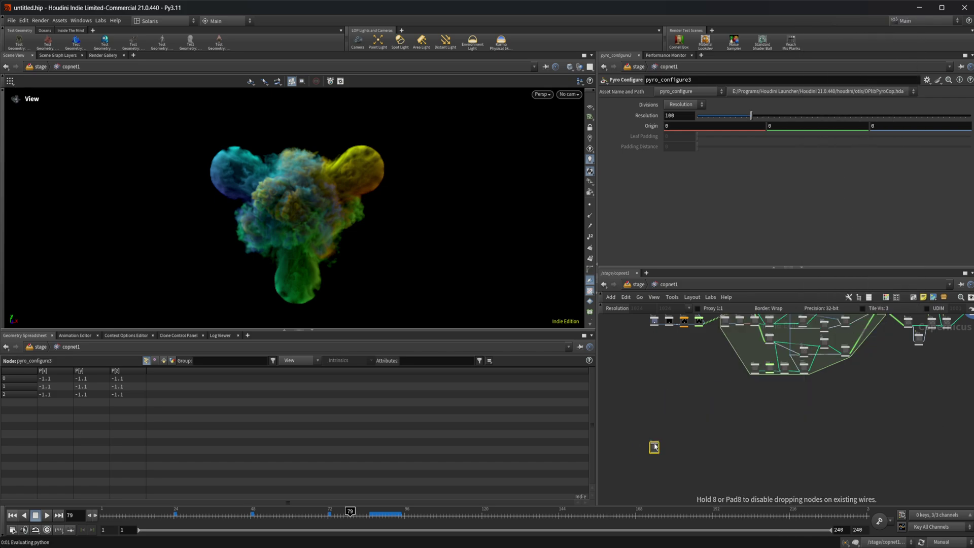
{"action": "left_click", "coordinate": [662, 445]}
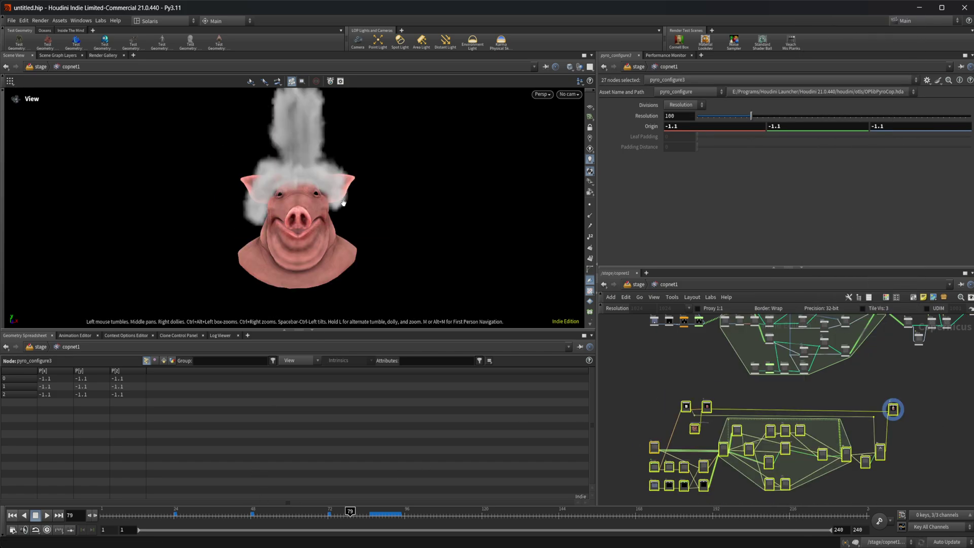
{"action": "scroll", "coordinate": [647, 398], "scroll_direction": "up", "scroll_amount": 2}
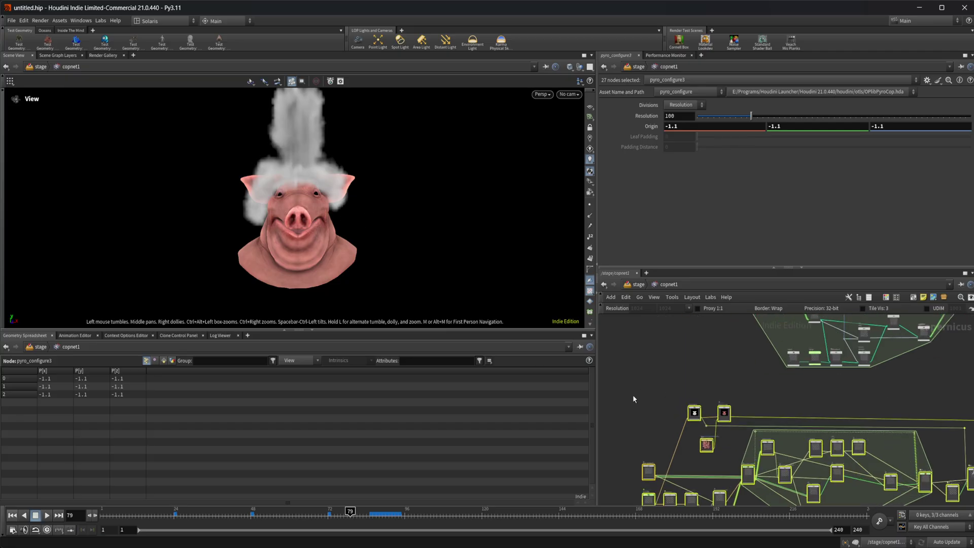
Set pyro_configure3's resolution to 300 and play the dry ice simulation from frame 1
{"action": "left_click", "coordinate": [13, 515]}
{"action": "scroll", "coordinate": [665, 383], "scroll_direction": "up", "scroll_amount": 4}
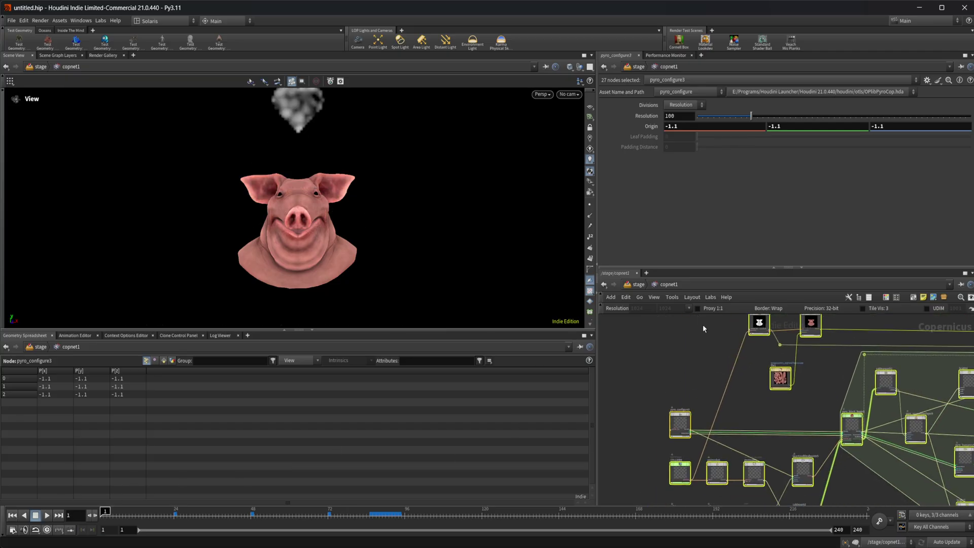
{"action": "scroll", "coordinate": [701, 337], "scroll_direction": "up", "scroll_amount": 3}
{"action": "left_click", "coordinate": [679, 406]}
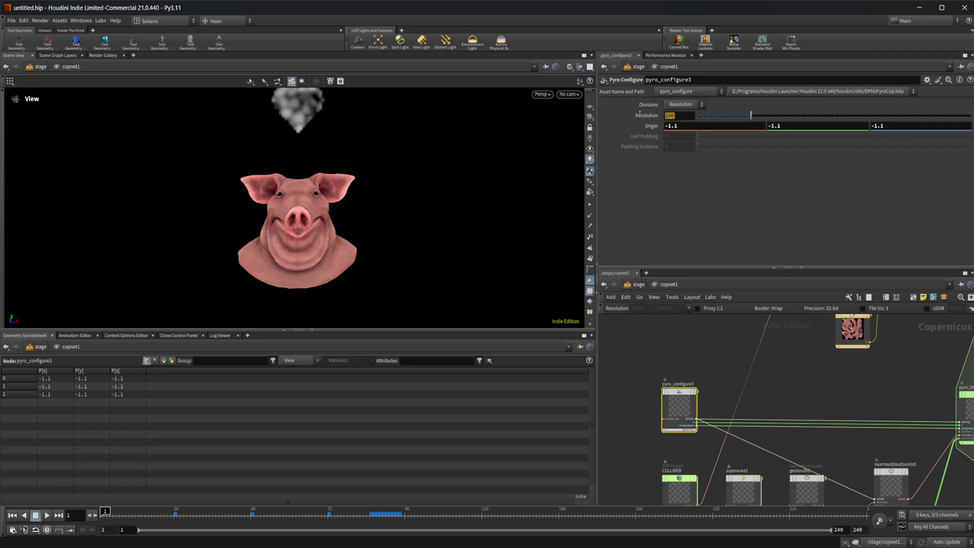
{"action": "type", "text": "300"}
{"action": "key", "text": "Return"}
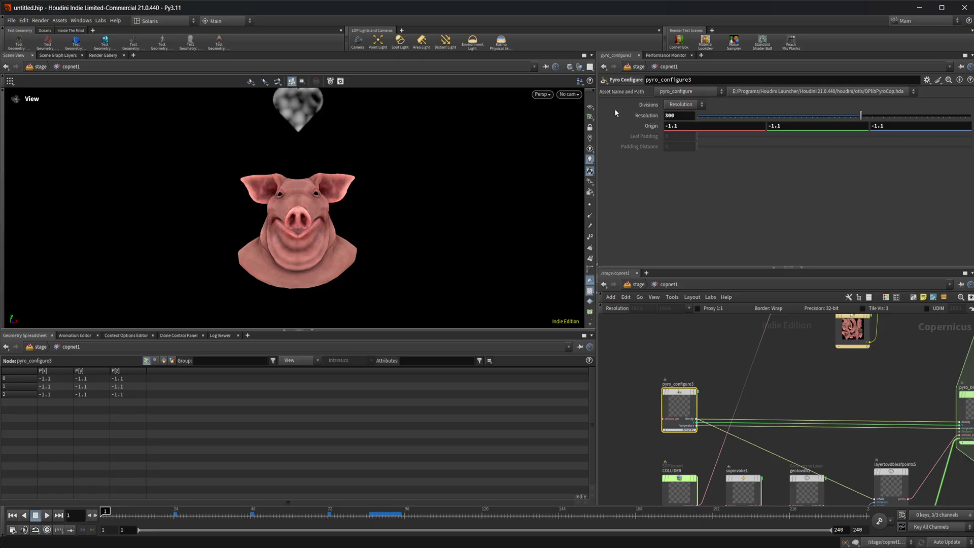
{"action": "left_click", "coordinate": [46, 515]}
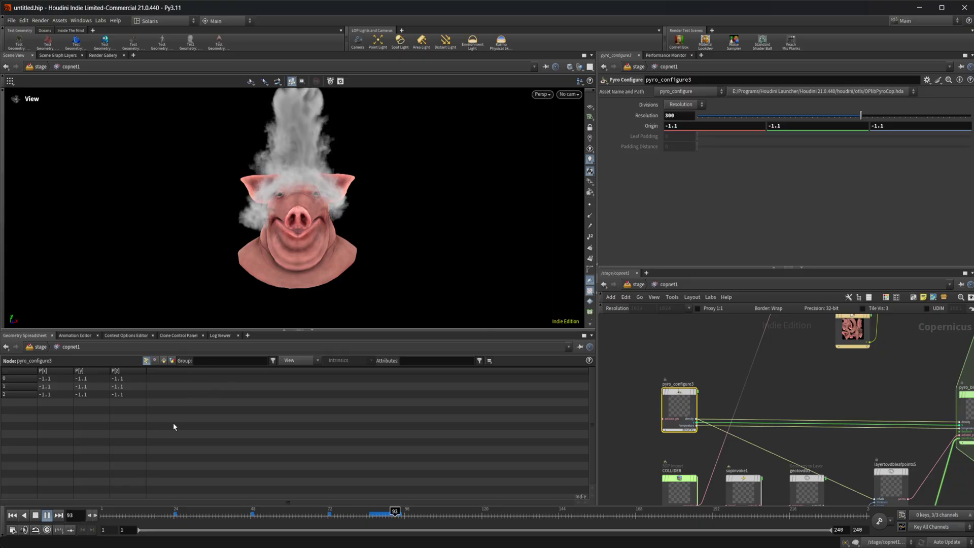
{"action": "mouse_move", "coordinate": [235, 211]}
{"action": "left_mouse_down"}
{"action": "mouse_move", "coordinate": [302, 213]}
{"action": "mouse_move", "coordinate": [209, 213]}
{"action": "mouse_move", "coordinate": [239, 219]}
{"action": "left_mouse_up"}
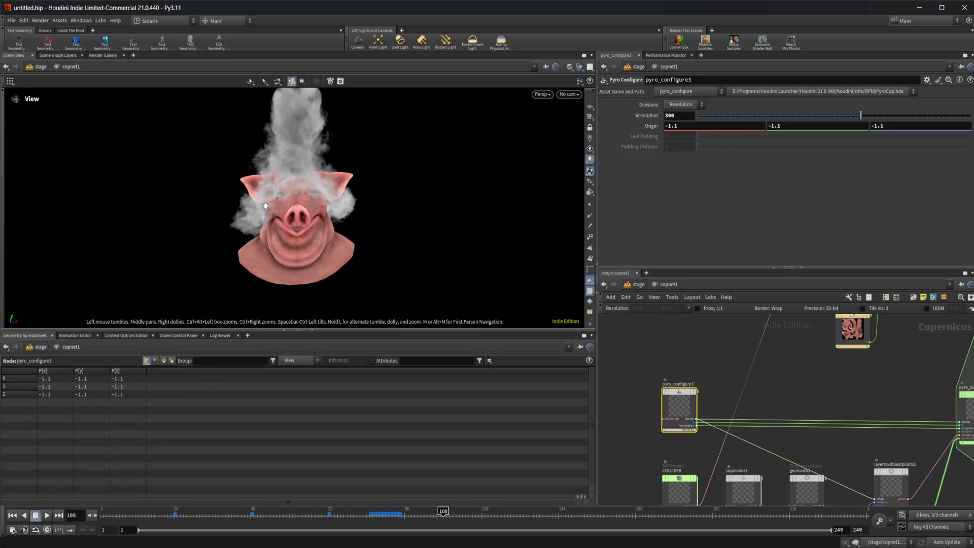
Display rasterizevolume1 of the billowy smoke network and place a new File node up beside it
{"action": "scroll", "coordinate": [689, 379], "scroll_direction": "down", "scroll_amount": 6}
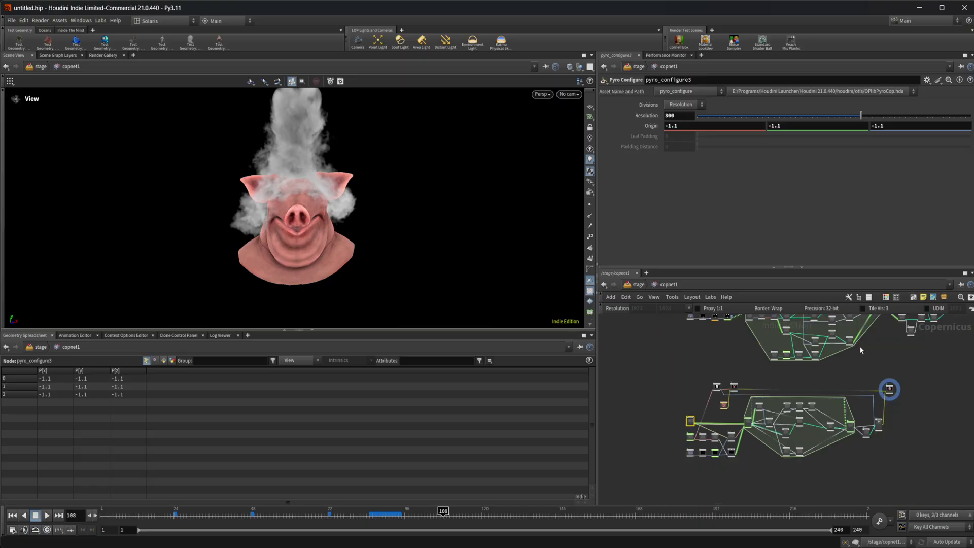
{"action": "scroll", "coordinate": [783, 380], "scroll_direction": "up", "scroll_amount": 10}
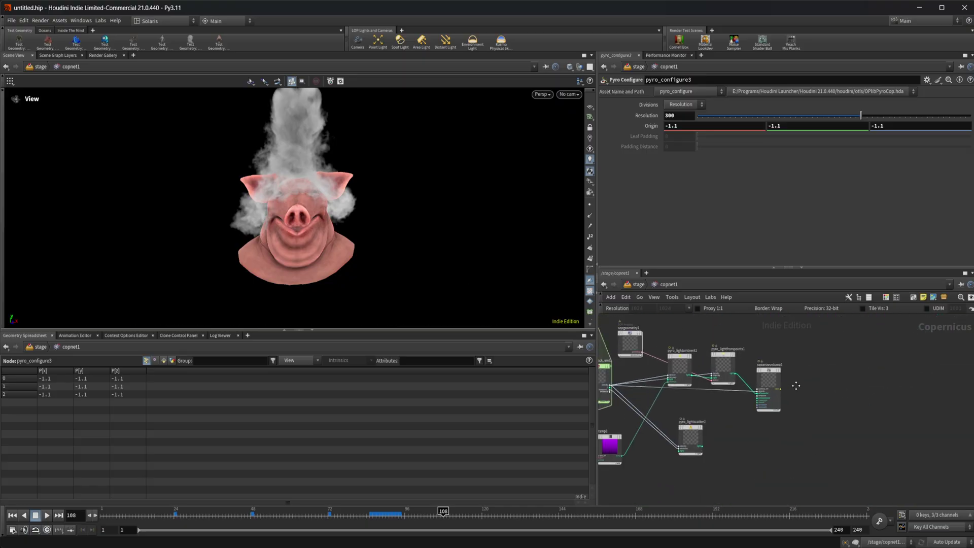
{"action": "left_click", "coordinate": [764, 398]}
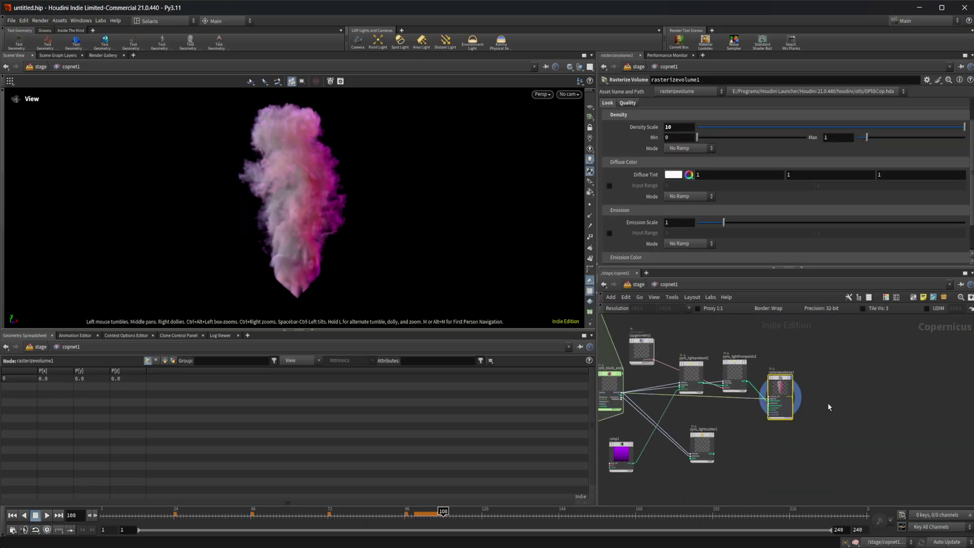
{"action": "scroll", "coordinate": [829, 407], "scroll_direction": "up", "scroll_amount": 2}
{"action": "key", "text": "Tab"}
{"action": "type", "text": "file"}
{"action": "key", "text": "Return"}
{"action": "left_click", "coordinate": [821, 394]}
{"action": "left_click_drag", "start_coordinate": [821, 395], "coordinate": [820, 342]}
Add a Blend node beyond rasterizevolume1 and the File node
{"action": "middle_click_drag", "start_coordinate": [847, 395], "coordinate": [819, 394]}
{"action": "key", "text": "Tab"}
{"action": "type", "text": "b"}
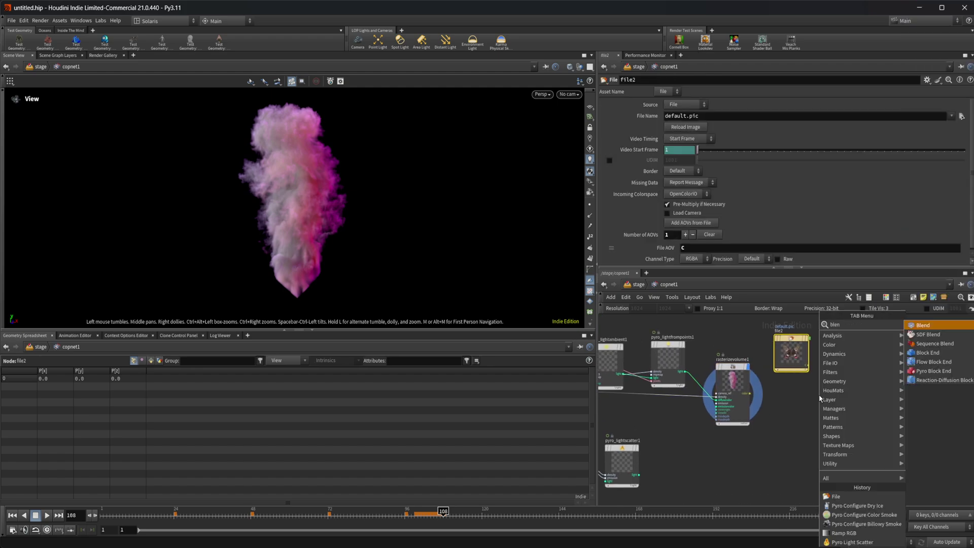
{"action": "key", "text": "Return"}
{"action": "left_click", "coordinate": [819, 394]}
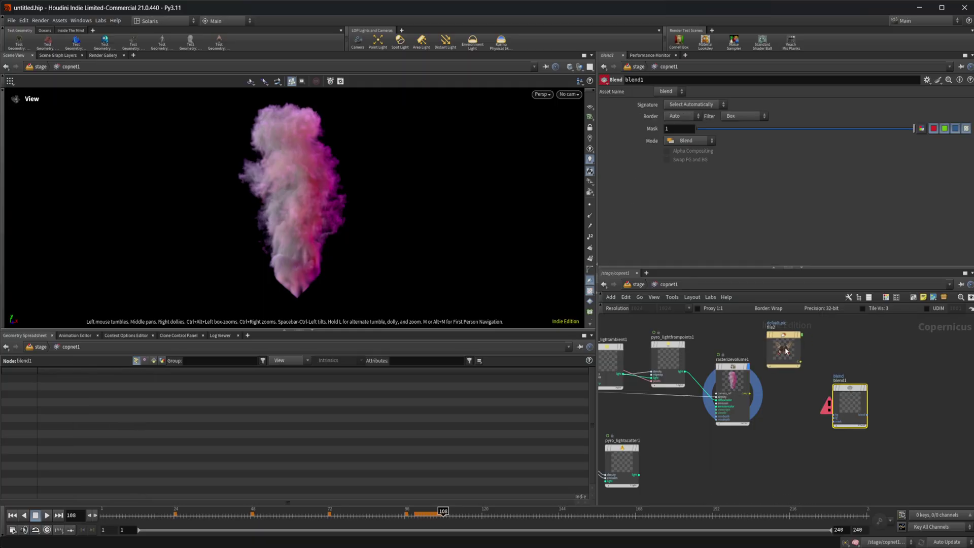
Wire file2's C output into blend1's bg input and rasterizevolume1's color output into its fg input
{"action": "scroll", "coordinate": [768, 389], "scroll_direction": "up", "scroll_amount": 3}
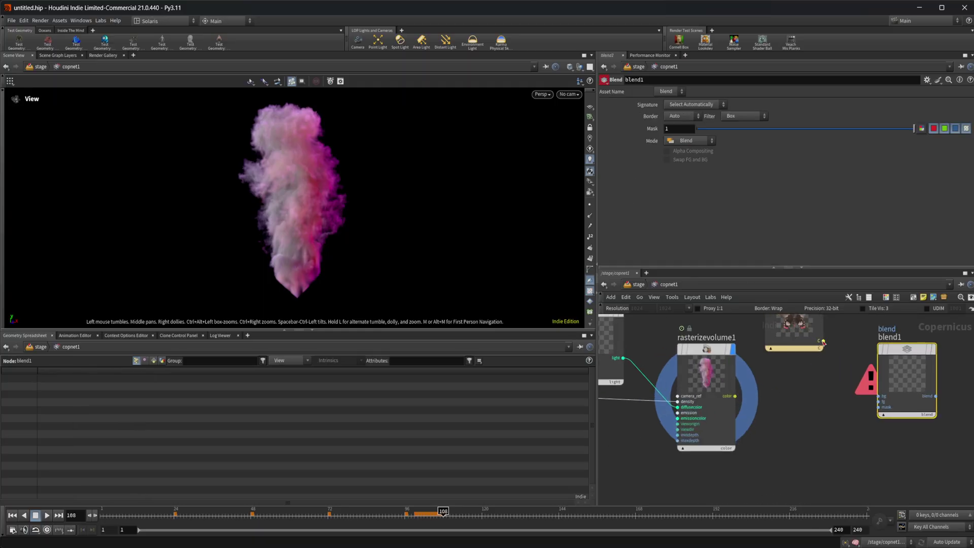
{"action": "left_click_drag", "start_coordinate": [823, 340], "coordinate": [878, 395]}
{"action": "left_click_drag", "start_coordinate": [734, 396], "coordinate": [879, 402]}
{"action": "middle_click_drag", "start_coordinate": [887, 369], "coordinate": [815, 422]}
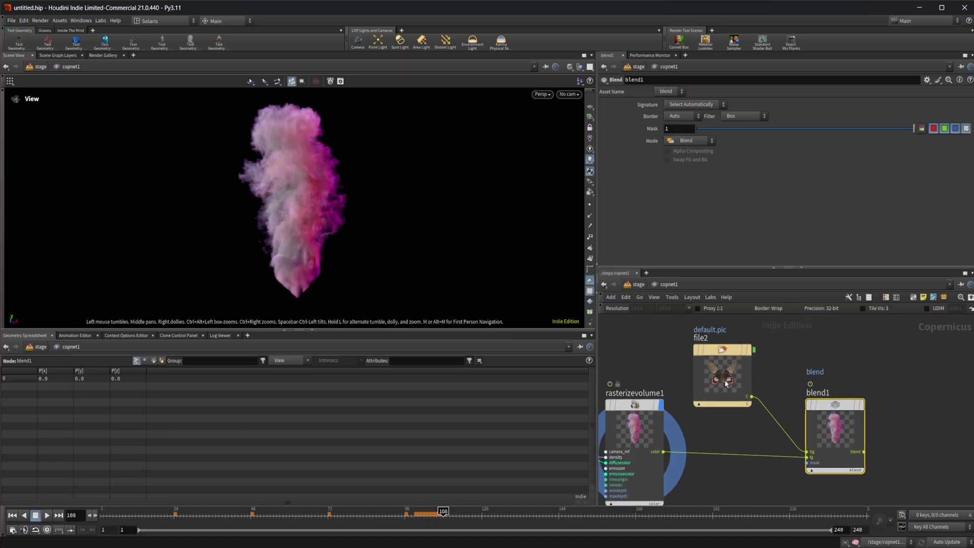
Display blend1 and set its blend mode to Screen
{"action": "key", "text": "r"}
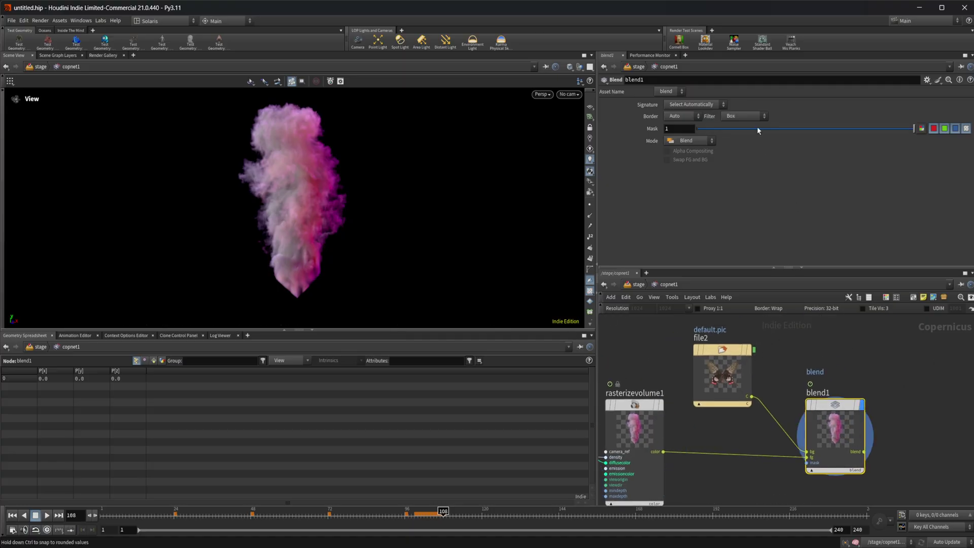
{"action": "left_click", "coordinate": [690, 140]}
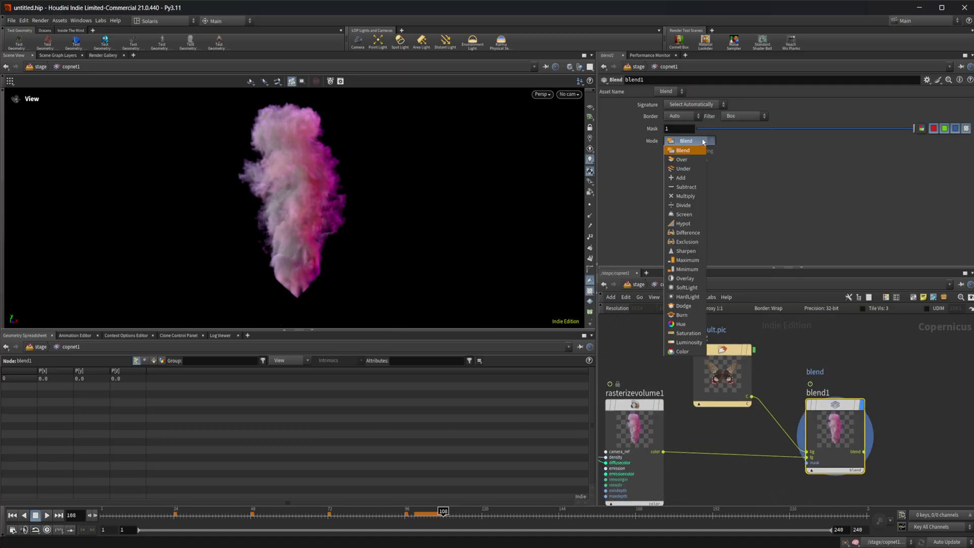
{"action": "left_click", "coordinate": [692, 215]}
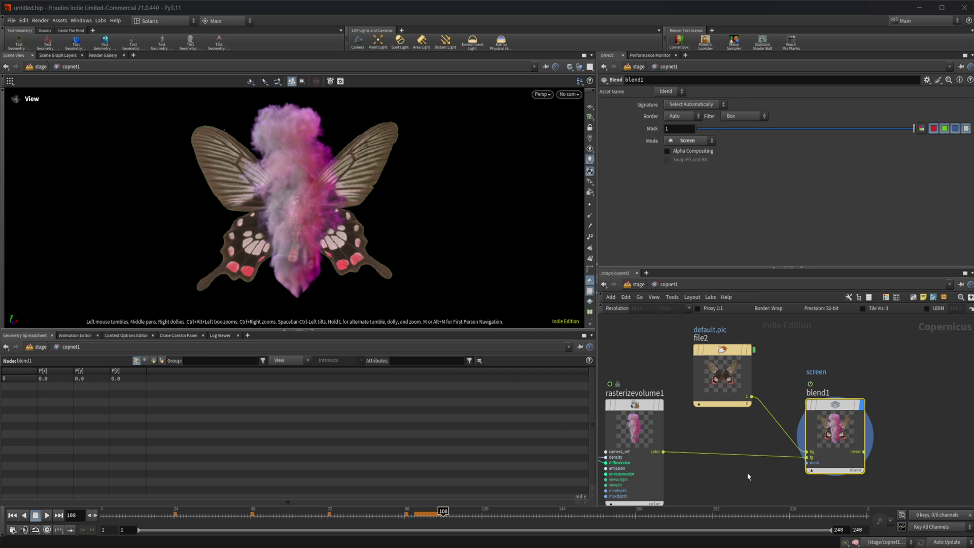
Examine the billowy smoke network from blend1 back through the lighting nodes to the pyro block
{"action": "scroll", "coordinate": [742, 469], "scroll_direction": "down", "scroll_amount": 3}
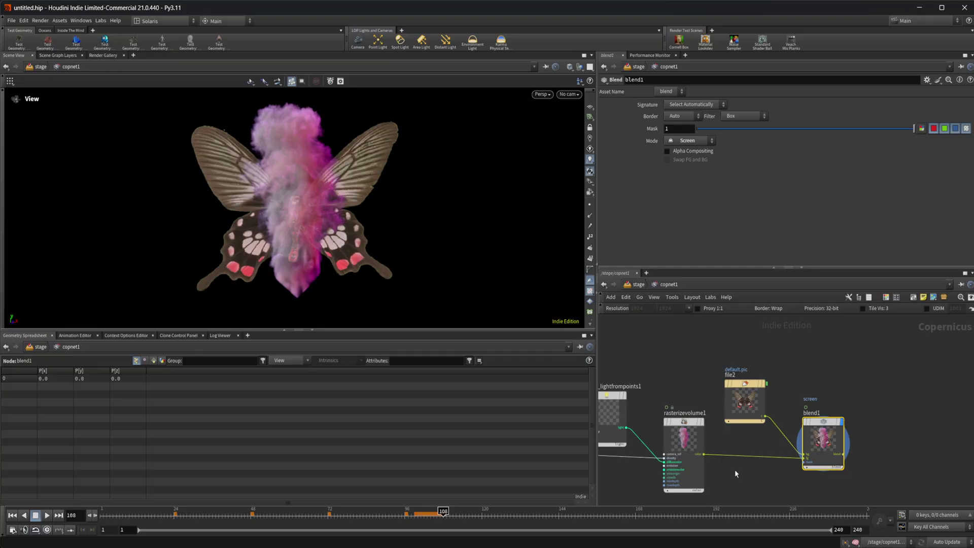
{"action": "scroll", "coordinate": [736, 474], "scroll_direction": "down", "scroll_amount": 2}
{"action": "middle_click_drag", "start_coordinate": [777, 445], "coordinate": [806, 422]}
{"action": "scroll", "coordinate": [689, 371], "scroll_direction": "up", "scroll_amount": 2}
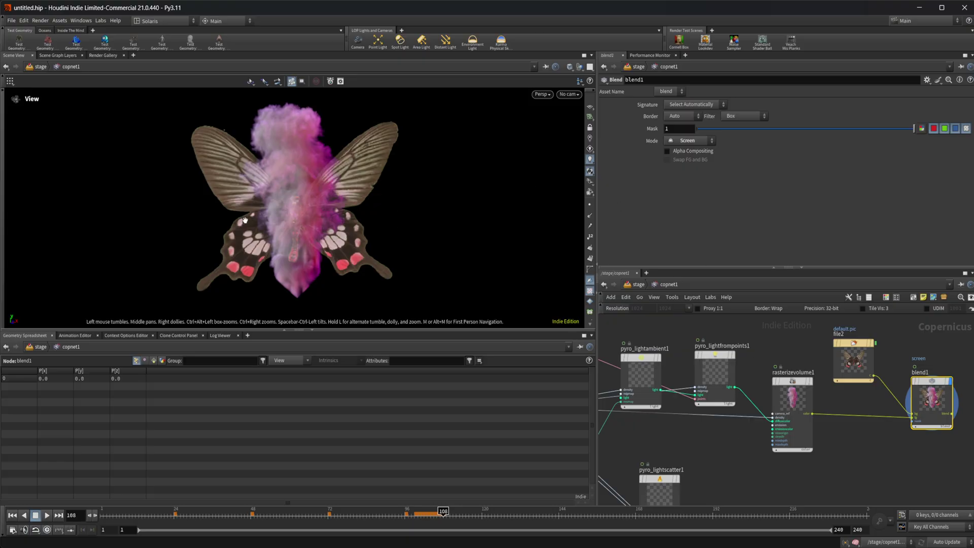
{"action": "middle_click_drag", "start_coordinate": [738, 452], "coordinate": [763, 458]}
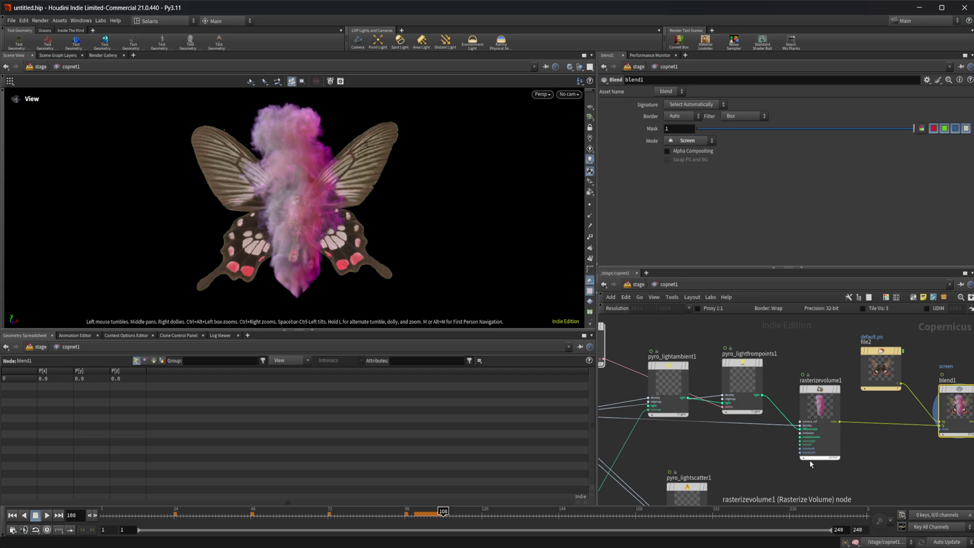
{"action": "scroll", "coordinate": [744, 447], "scroll_direction": "down", "scroll_amount": 3}
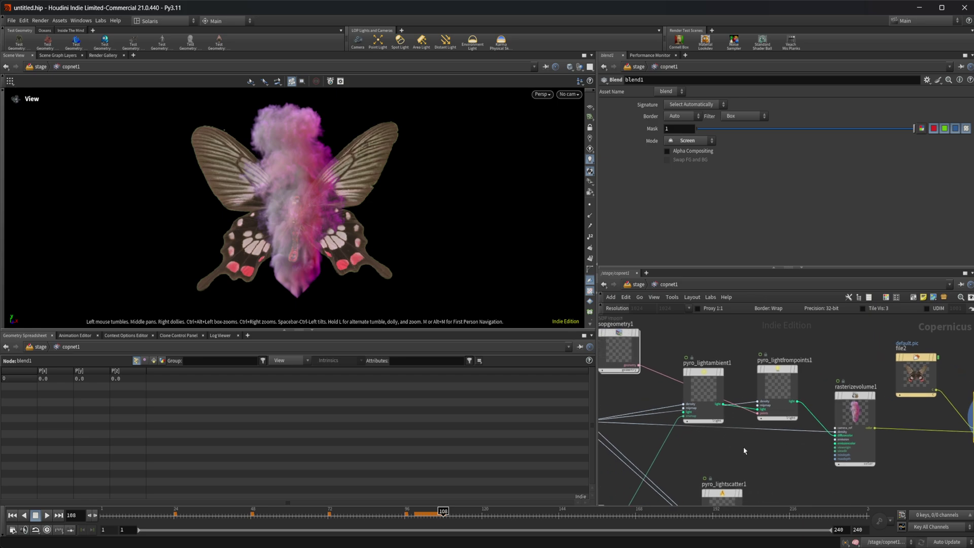
{"action": "scroll", "coordinate": [744, 447], "scroll_direction": "down", "scroll_amount": 5}
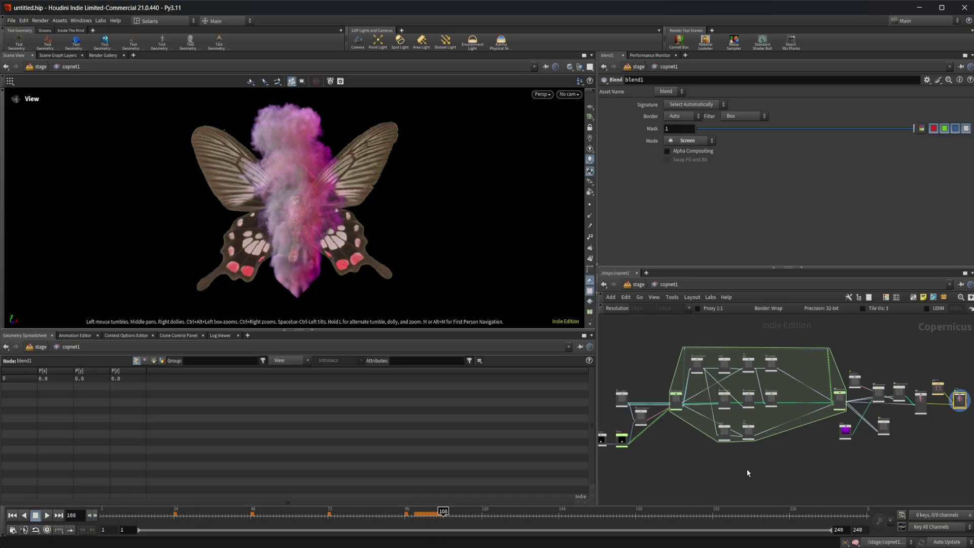
{"action": "scroll", "coordinate": [747, 471], "scroll_direction": "up", "scroll_amount": 5}
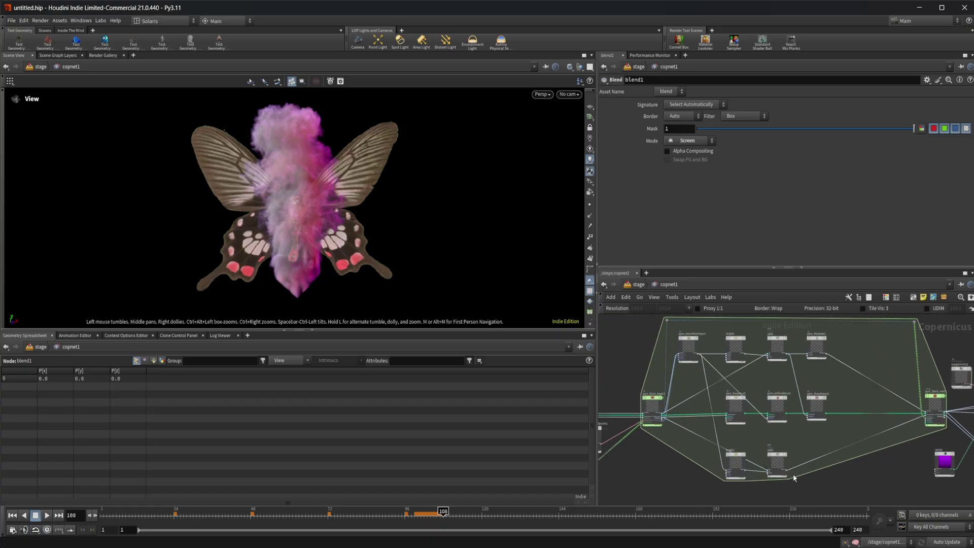
{"action": "scroll", "coordinate": [711, 474], "scroll_direction": "left", "scroll_amount": 3}
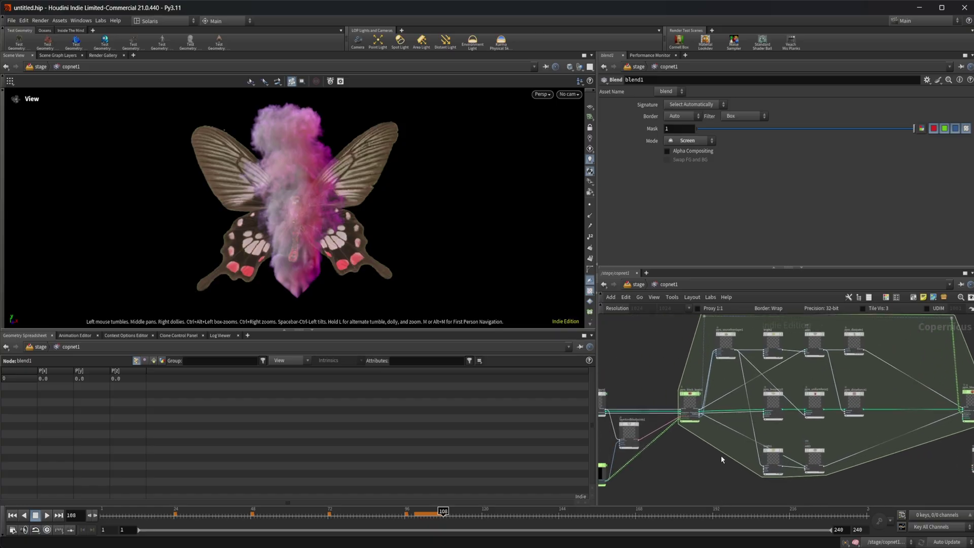